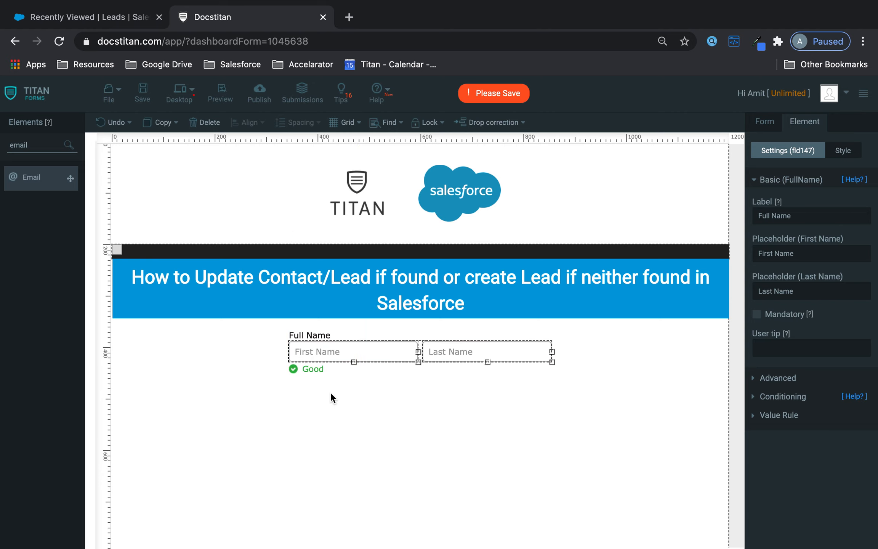
Add a Submit button beside the Email field with a Salesforce action, and save the form.
{"action": "type", "text": "sub"}
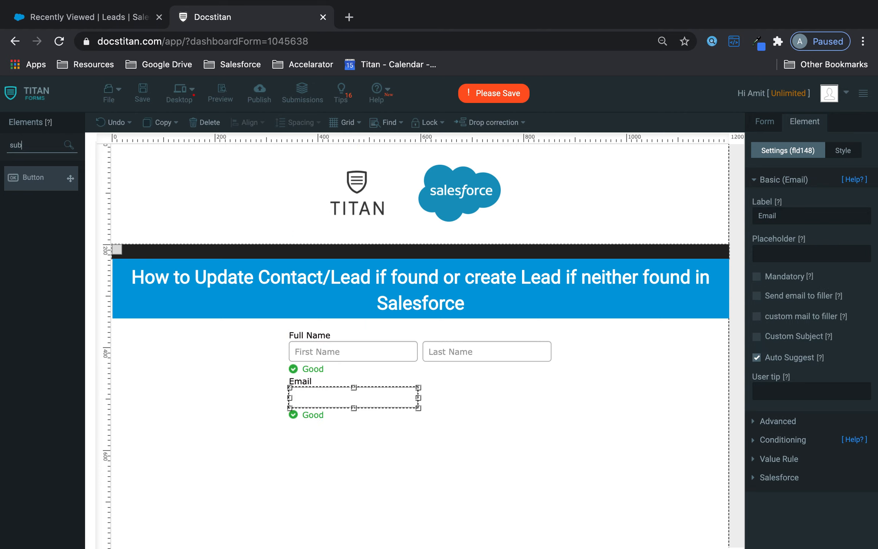
{"action": "left_click_drag", "start_coordinate": [59, 178], "coordinate": [471, 403]}
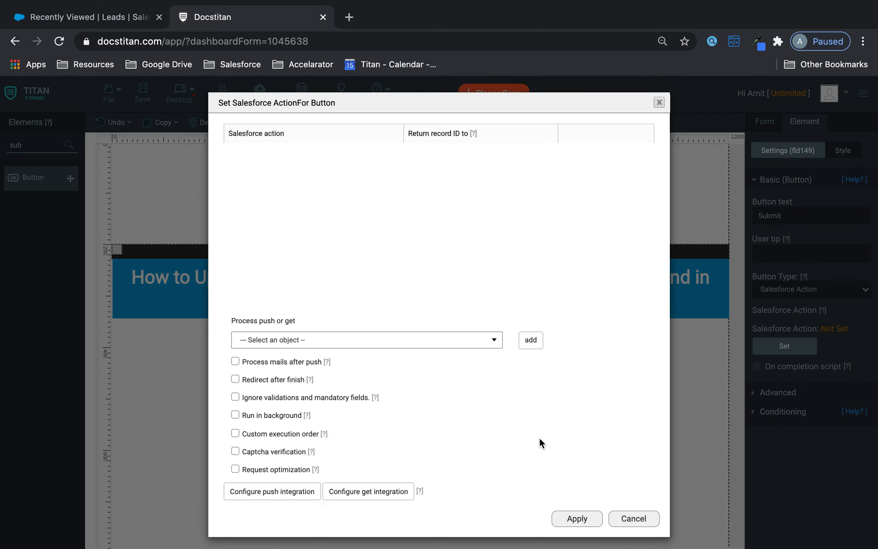
{"action": "left_click", "coordinate": [575, 519]}
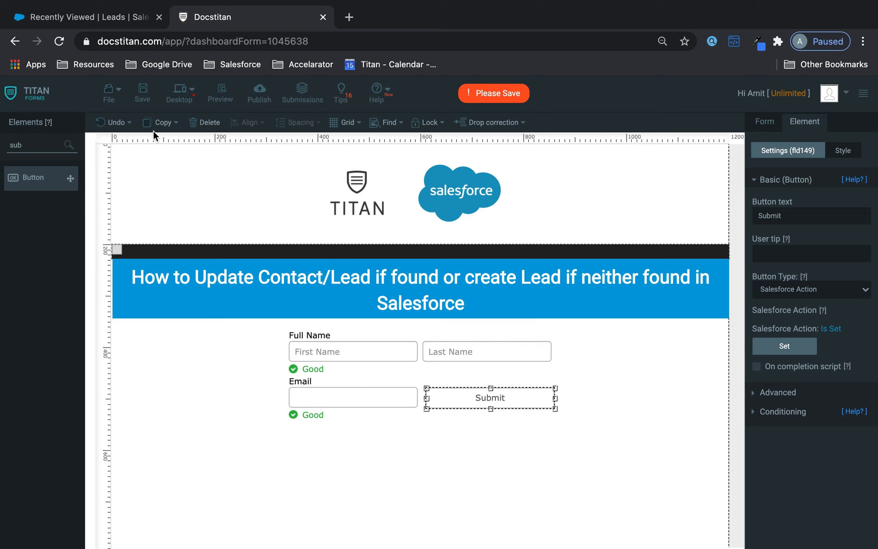
{"action": "left_click", "coordinate": [142, 92]}
Place a hidden field at the form's top left.
{"action": "left_click_drag", "start_coordinate": [67, 144], "coordinate": [2, 147]}
{"action": "type", "text": "hidd"}
{"action": "left_click_drag", "start_coordinate": [36, 178], "coordinate": [173, 174]}
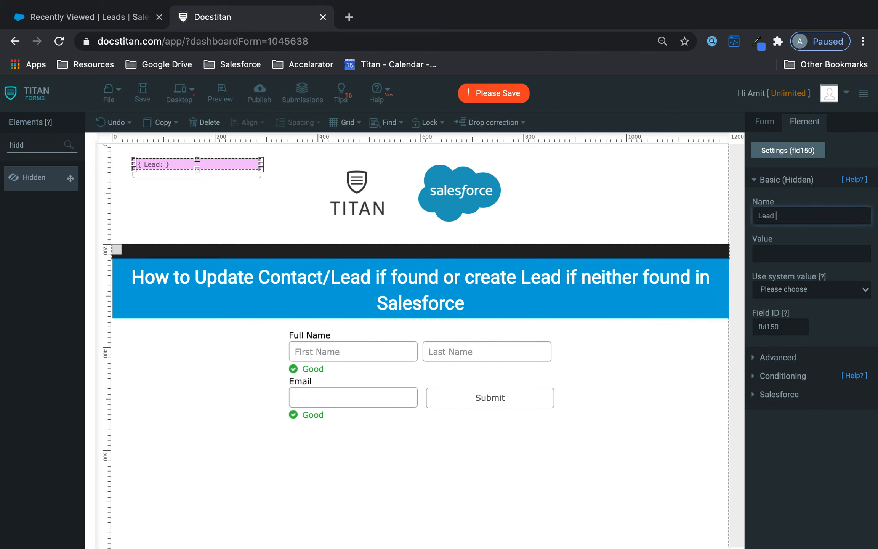
Add a second hidden field named Contact ID below Lead ID and save the form.
{"action": "left_click_drag", "start_coordinate": [68, 189], "coordinate": [166, 204]}
{"action": "double_click", "coordinate": [784, 215]}
{"action": "type", "text": "Contact ID"}
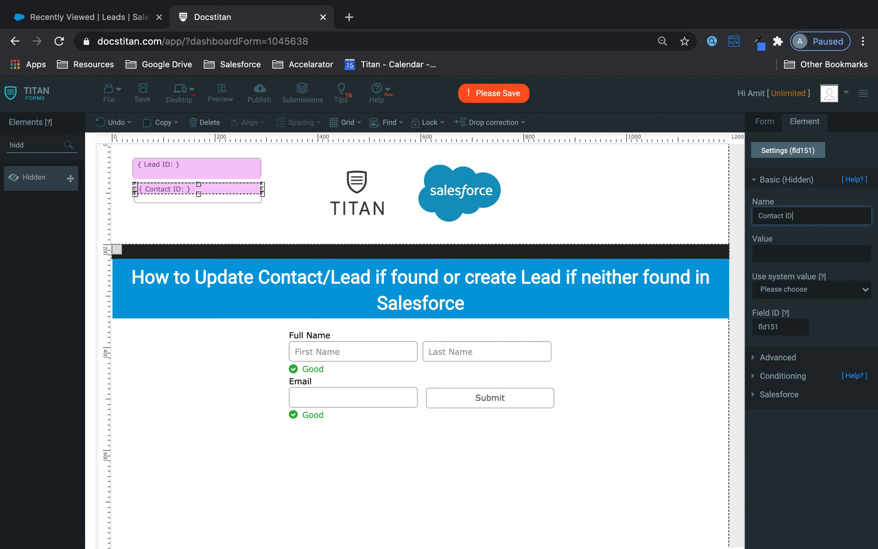
{"action": "left_click", "coordinate": [143, 92]}
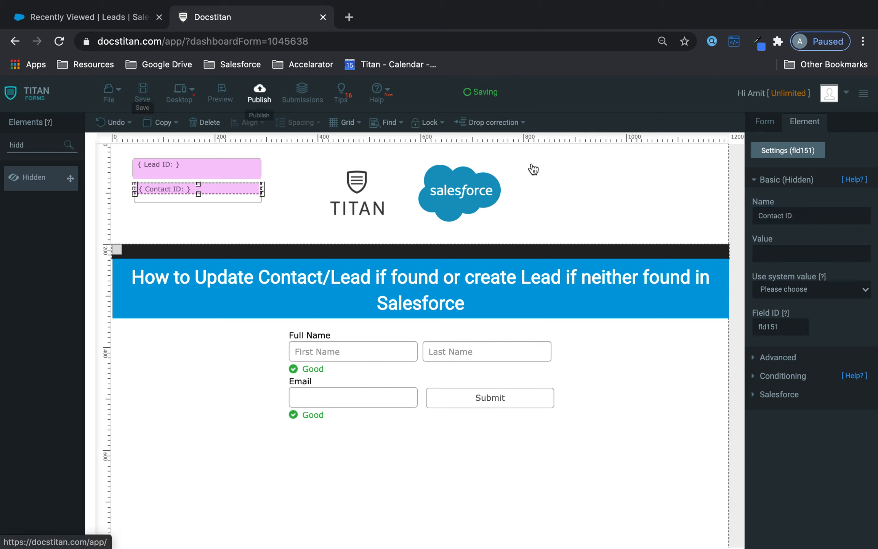
Start a Get From Salesforce setup in the Salesforce integration settings, with Lead as the object.
{"action": "left_click", "coordinate": [656, 177]}
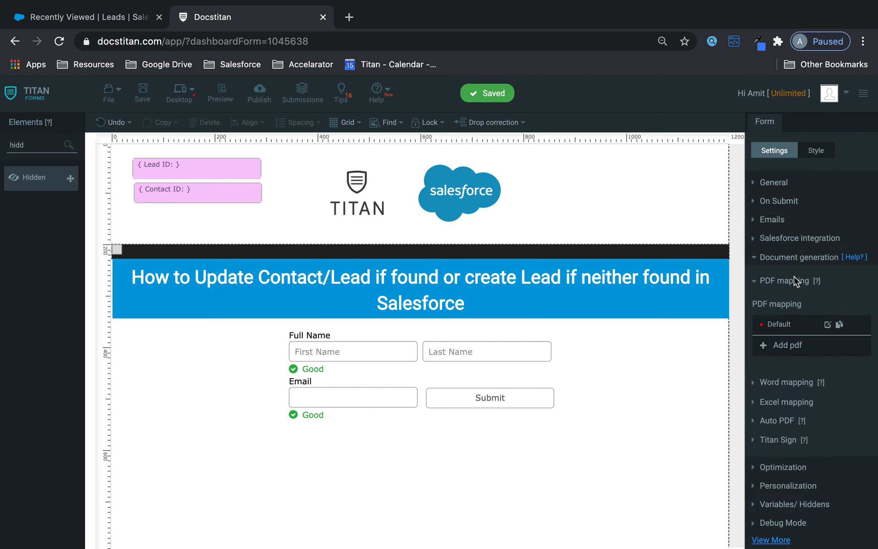
{"action": "left_click", "coordinate": [800, 258]}
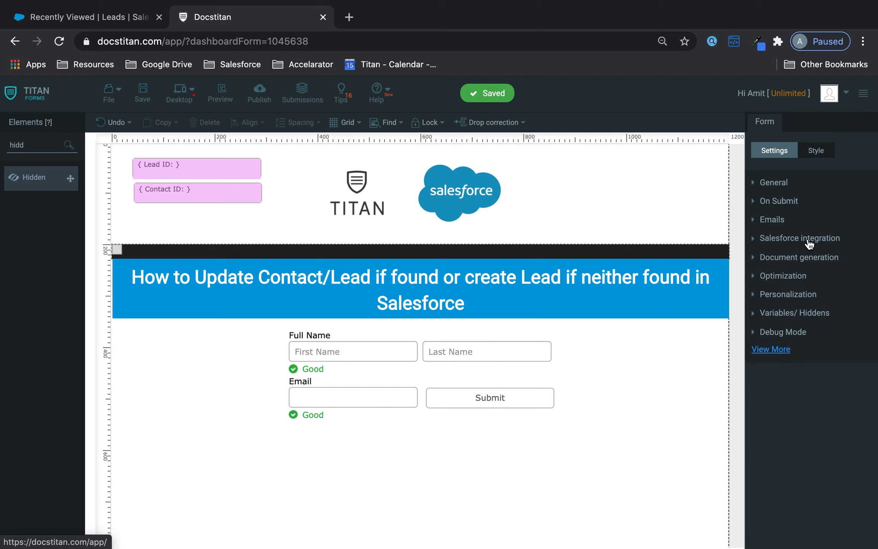
{"action": "left_click", "coordinate": [809, 242]}
{"action": "left_click", "coordinate": [782, 334]}
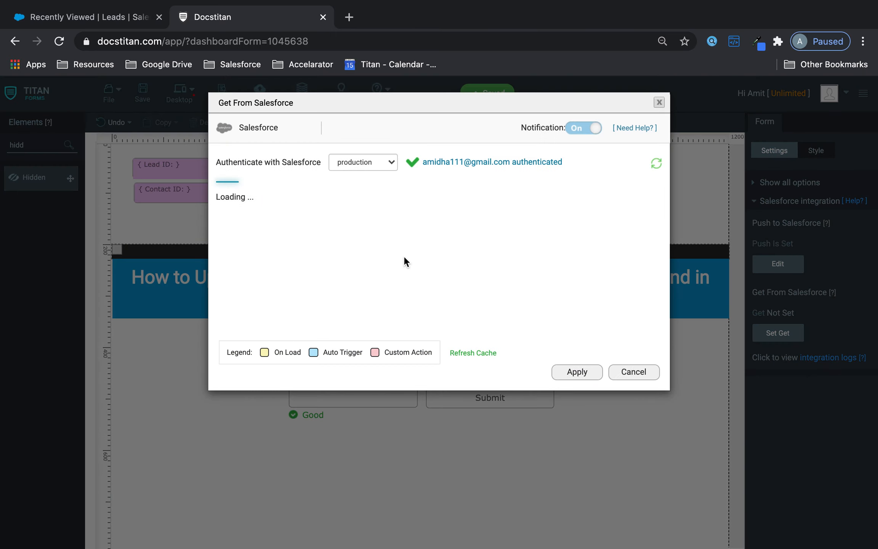
{"action": "left_click", "coordinate": [281, 226]}
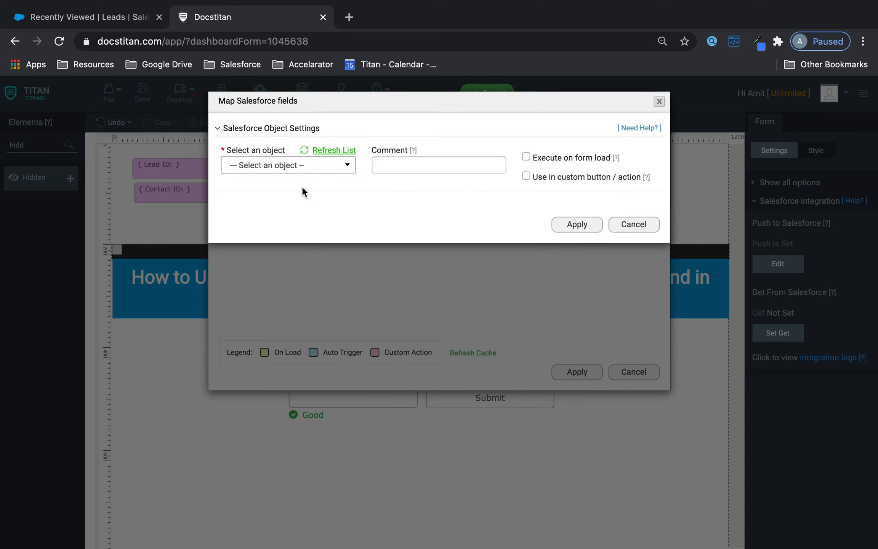
{"action": "left_click", "coordinate": [307, 171]}
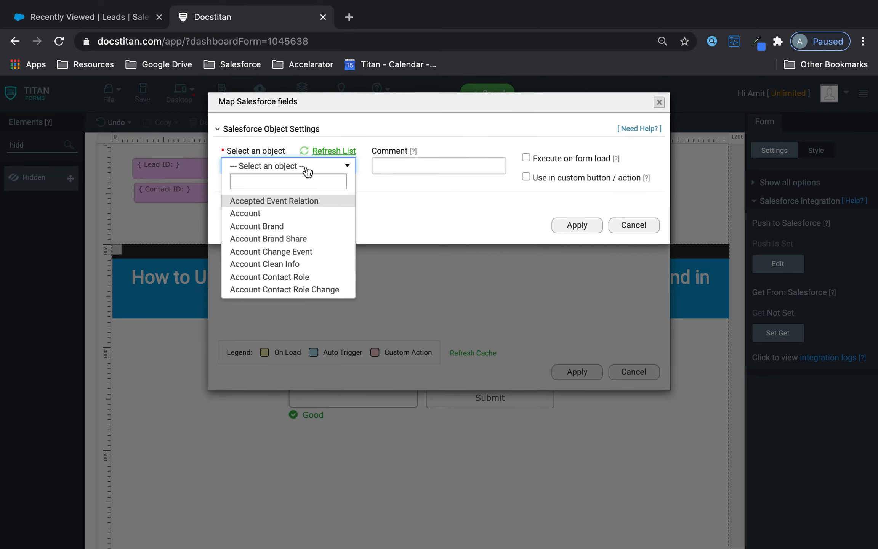
{"action": "type", "text": "lead"}
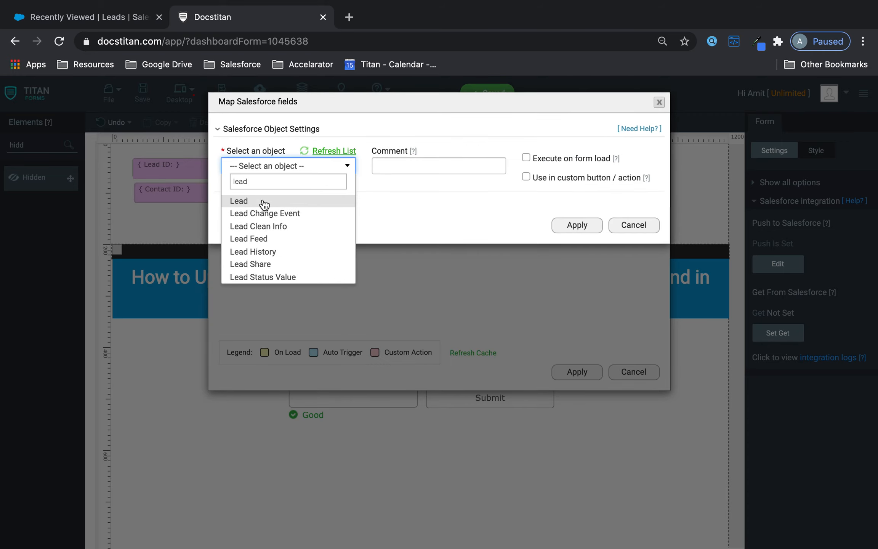
{"action": "left_click", "coordinate": [263, 202]}
Set the Lead lookup condition to Email Equals the form's Email field.
{"action": "left_click", "coordinate": [264, 203]}
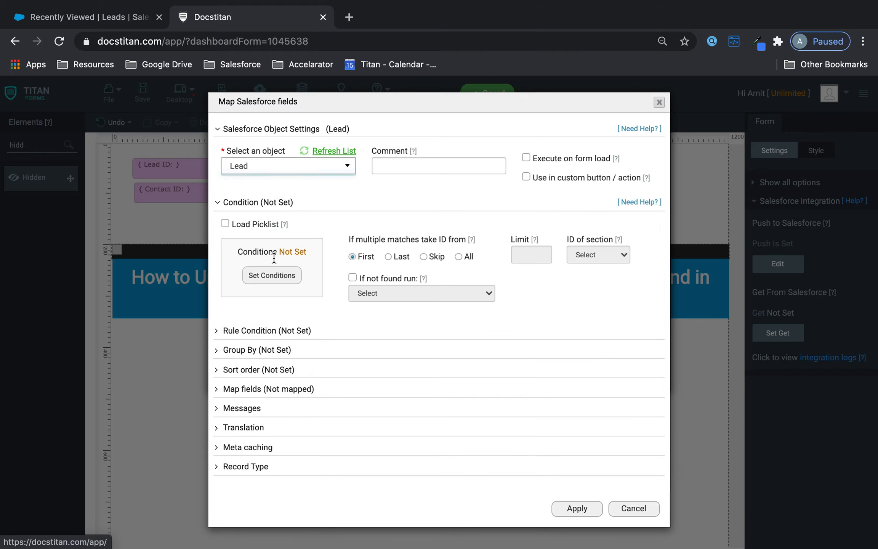
{"action": "left_click", "coordinate": [273, 275]}
{"action": "left_click", "coordinate": [283, 131]}
{"action": "type", "text": "ema"}
{"action": "left_click", "coordinate": [276, 170]}
{"action": "left_click", "coordinate": [365, 131]}
{"action": "left_click", "coordinate": [358, 141]}
{"action": "left_click", "coordinate": [475, 137]}
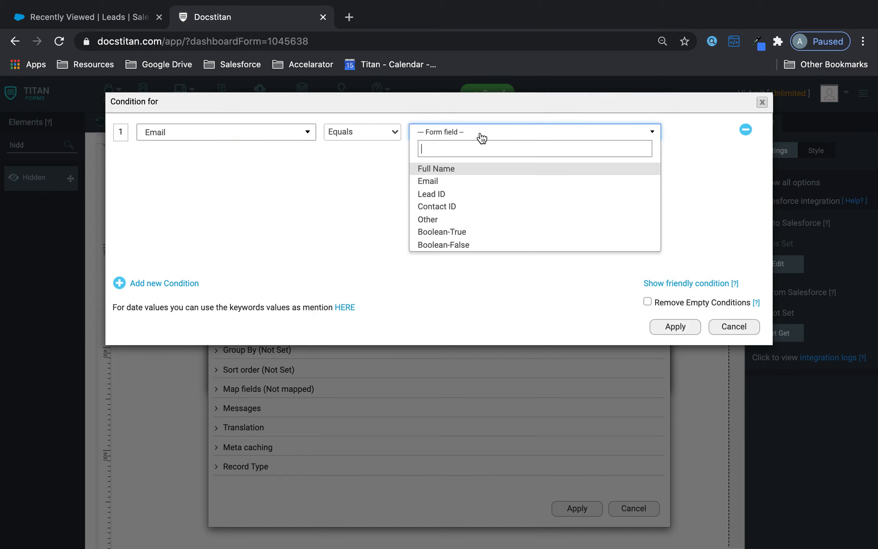
{"action": "left_click", "coordinate": [458, 185]}
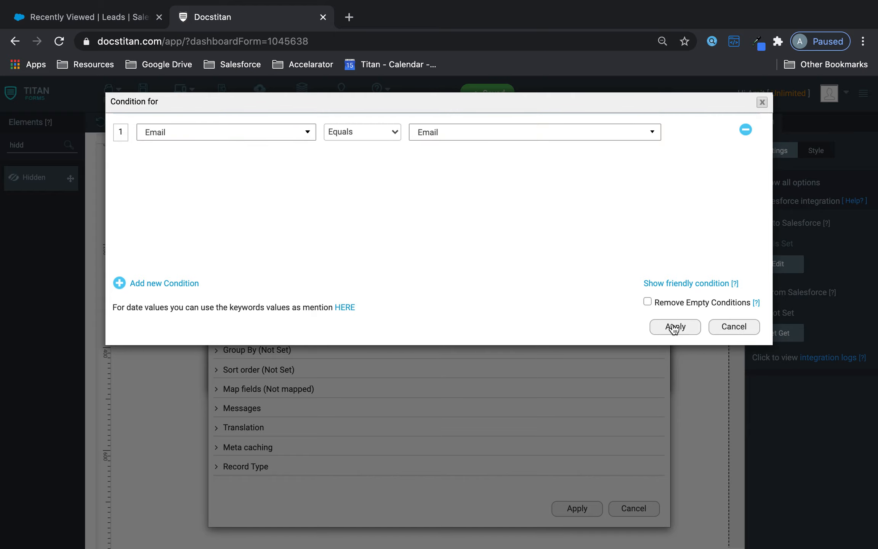
{"action": "left_click", "coordinate": [674, 328]}
Map the form's Lead ID field to the Lead's ID.
{"action": "left_click", "coordinate": [280, 388]}
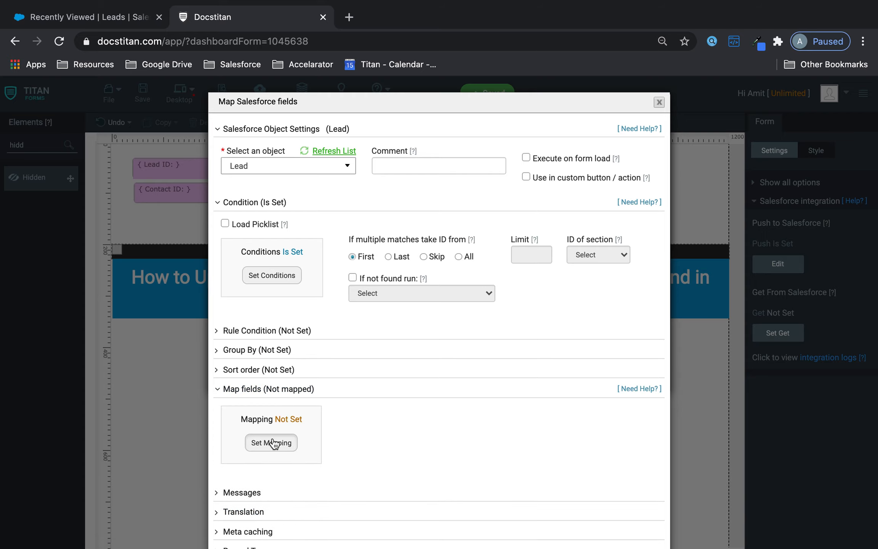
{"action": "left_click", "coordinate": [272, 442]}
{"action": "scroll", "coordinate": [307, 328], "scroll_direction": "down", "scroll_amount": 5}
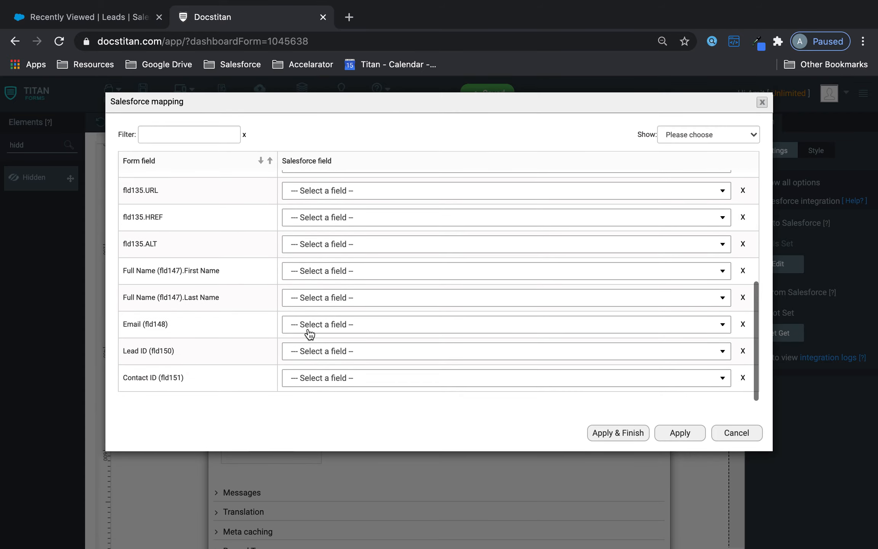
{"action": "left_click", "coordinate": [349, 351]}
{"action": "type", "text": "lead"}
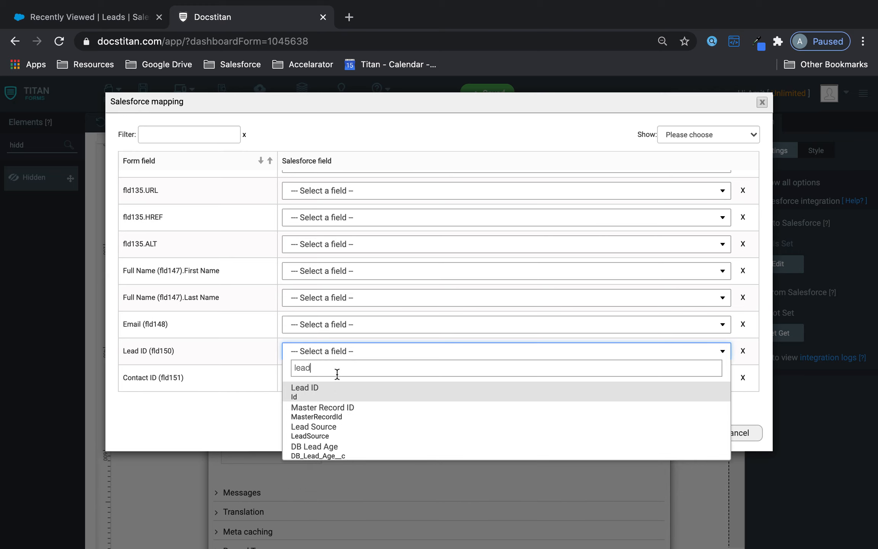
{"action": "left_click", "coordinate": [322, 390]}
{"action": "left_click", "coordinate": [670, 434]}
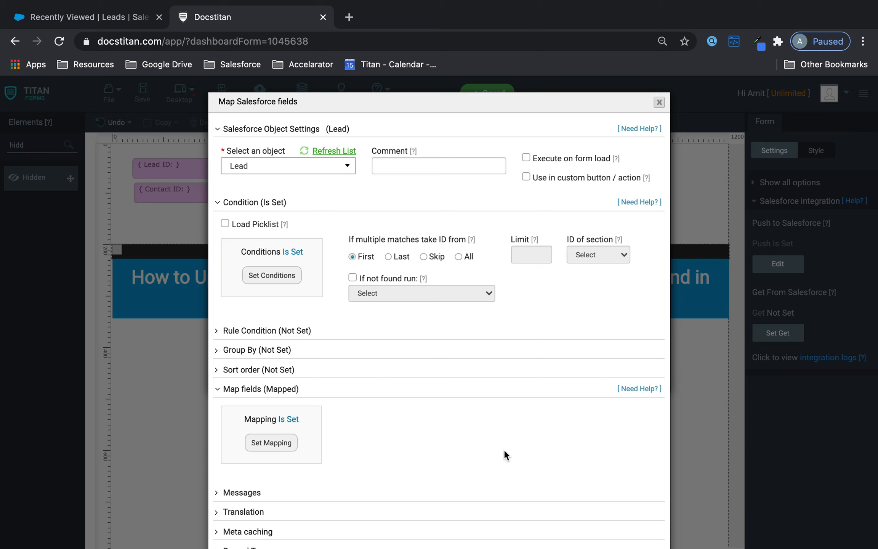
Comment the Lead lookup 'Runs First' and apply its settings.
{"action": "scroll", "coordinate": [504, 451], "scroll_direction": "down", "scroll_amount": 4}
{"action": "scroll", "coordinate": [505, 450], "scroll_direction": "up", "scroll_amount": 4}
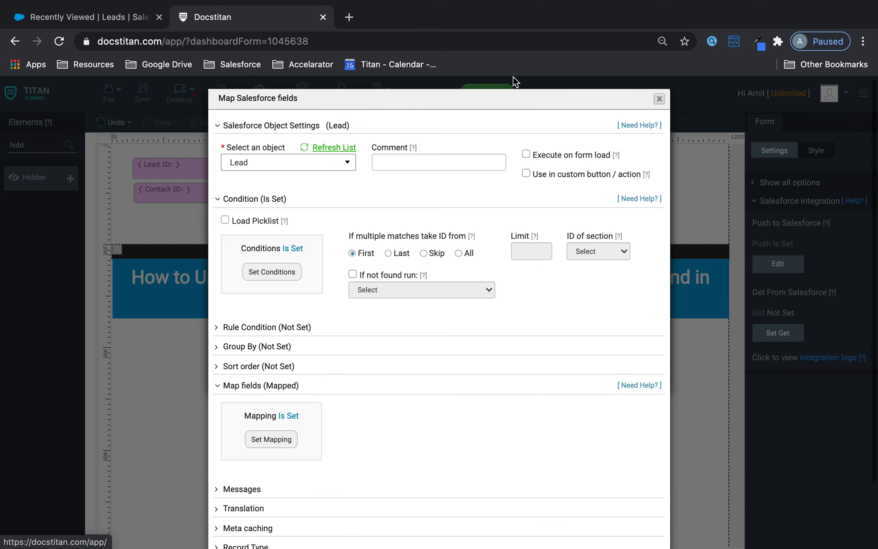
{"action": "left_click", "coordinate": [427, 164]}
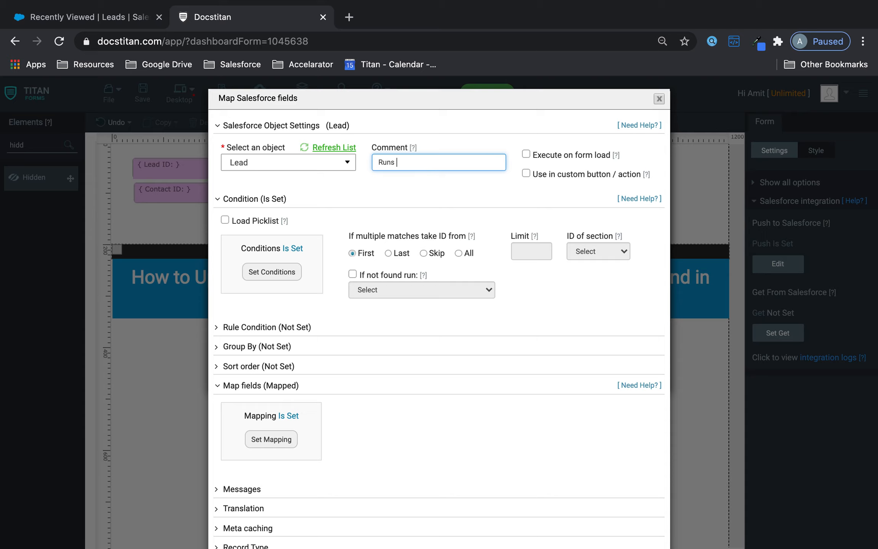
{"action": "scroll", "coordinate": [446, 300], "scroll_direction": "down", "scroll_amount": 3}
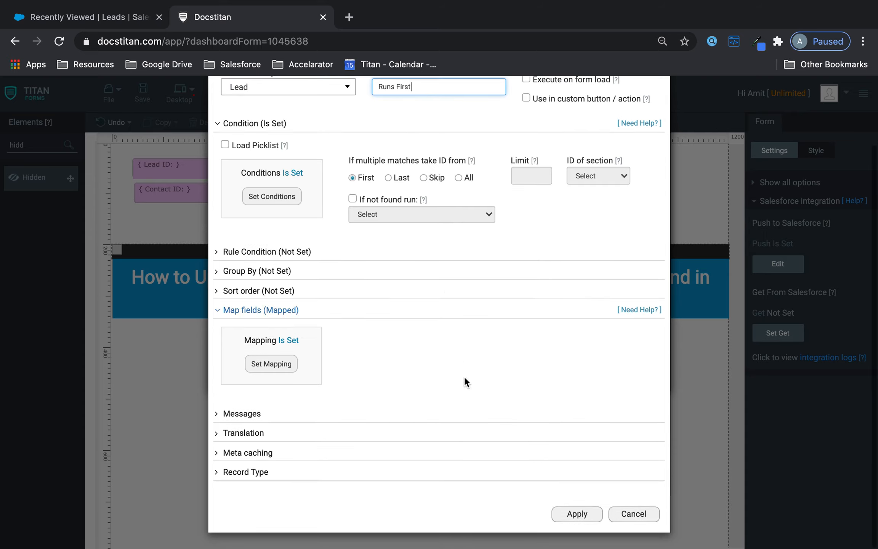
{"action": "left_click", "coordinate": [586, 513]}
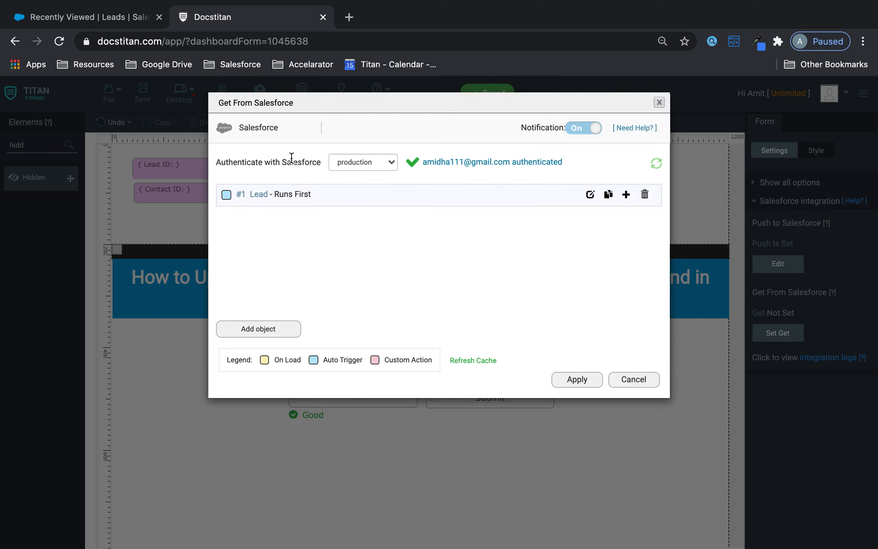
Add a Contact lookup commented 'Runs Second' with 'Use in custom button / action' enabled.
{"action": "left_click", "coordinate": [276, 331]}
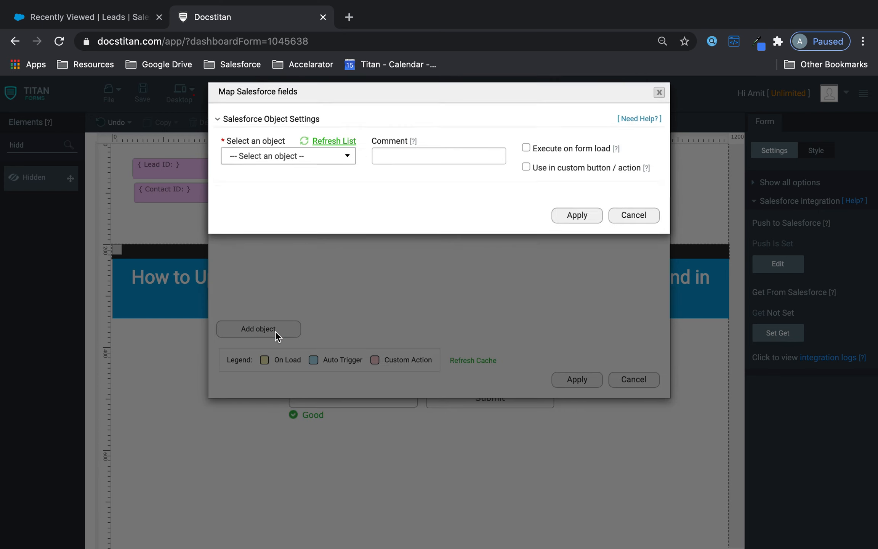
{"action": "left_click", "coordinate": [304, 174]}
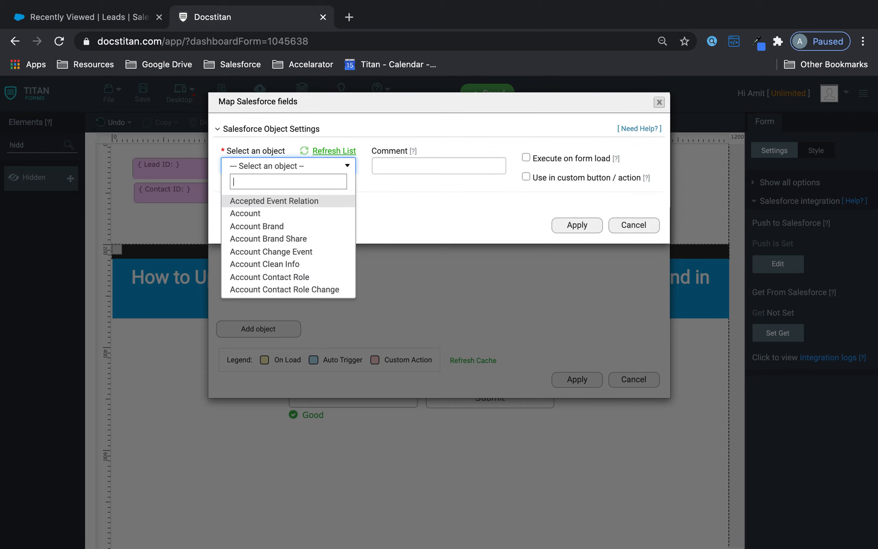
{"action": "type", "text": "cont"}
{"action": "left_click", "coordinate": [245, 275]}
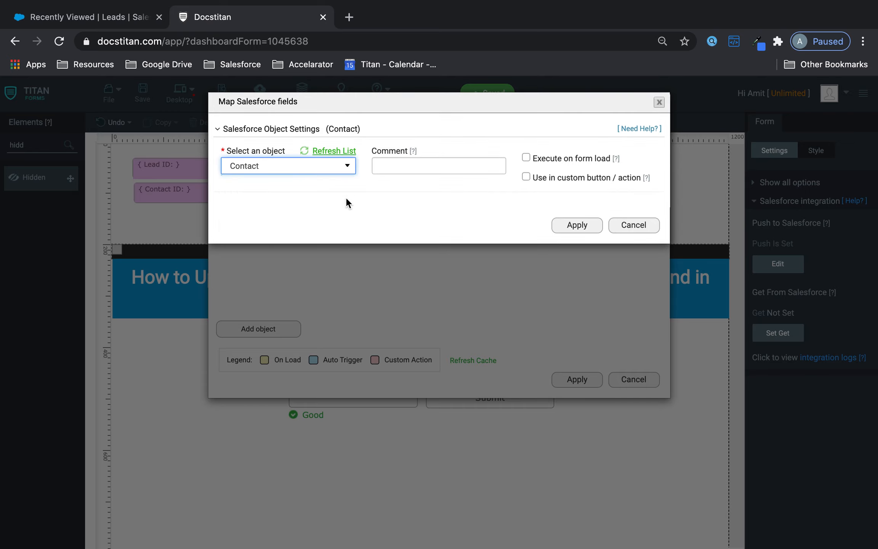
{"action": "left_click", "coordinate": [397, 171]}
{"action": "type", "text": "Runs"}
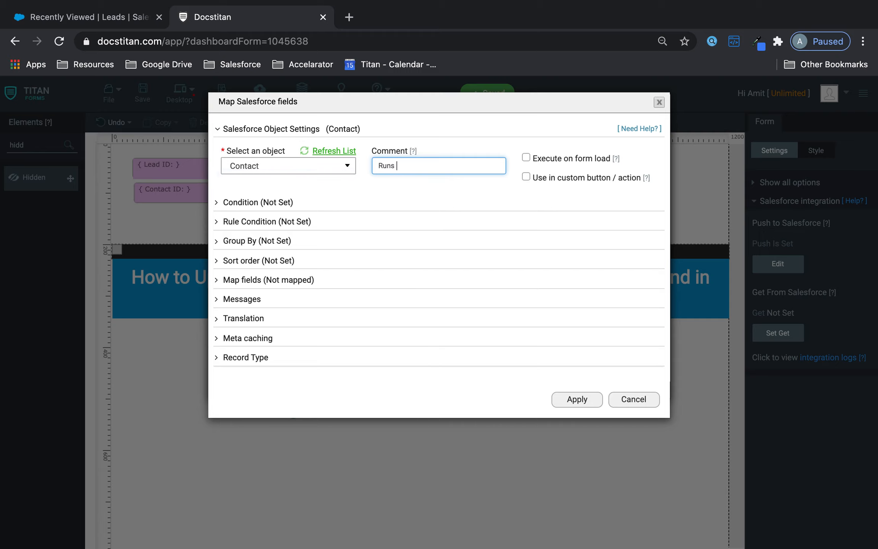
{"action": "left_click", "coordinate": [526, 177]}
{"action": "left_click", "coordinate": [290, 194]}
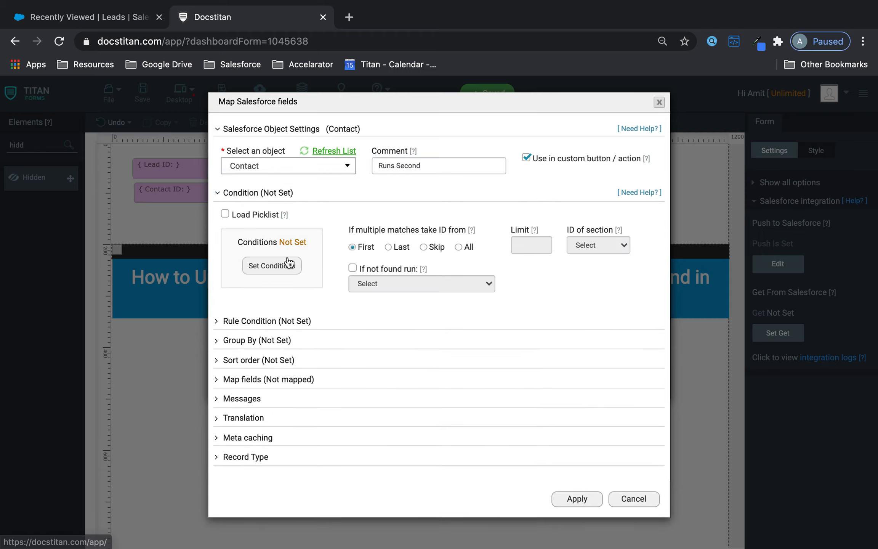
Set the Contact lookup condition to Email Equals the form's Email field.
{"action": "left_click", "coordinate": [289, 263]}
{"action": "left_click", "coordinate": [276, 134]}
{"action": "type", "text": "ema"}
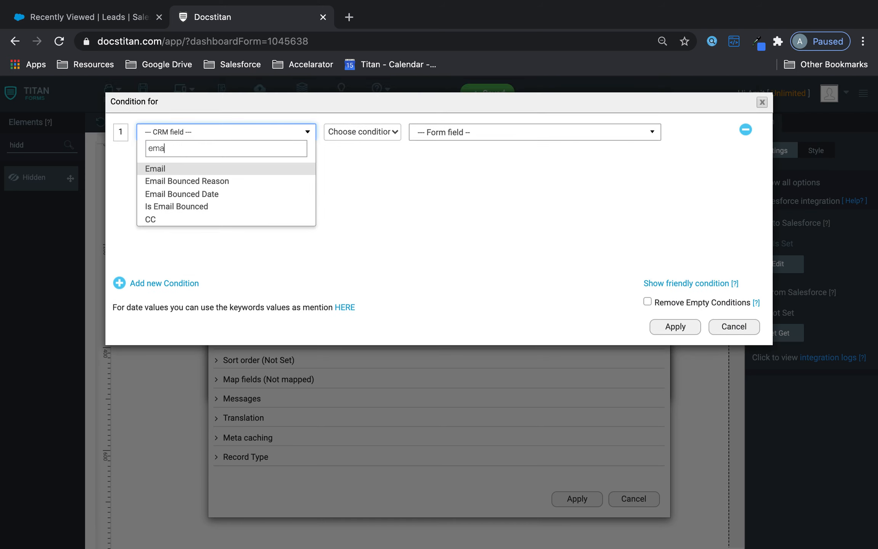
{"action": "left_click", "coordinate": [253, 175]}
{"action": "left_click", "coordinate": [361, 132]}
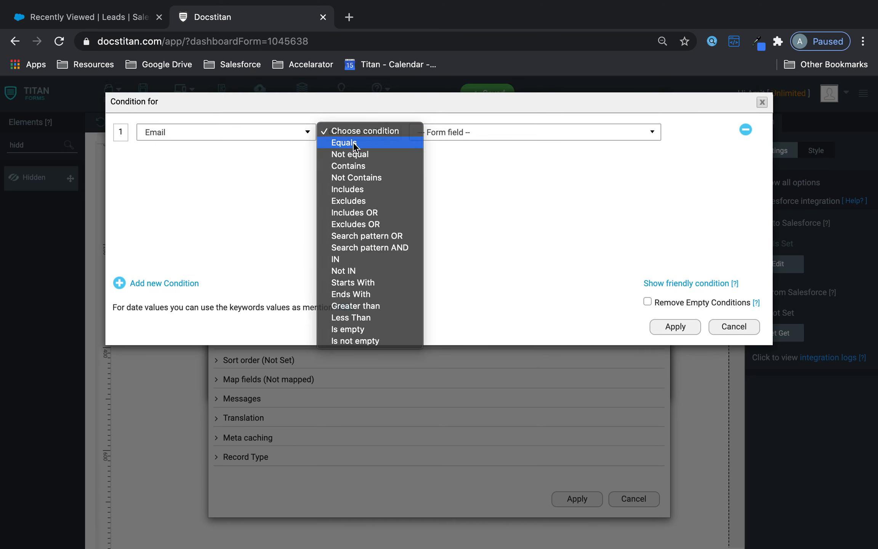
{"action": "left_click", "coordinate": [353, 142]}
{"action": "left_click", "coordinate": [461, 137]}
{"action": "type", "text": "en"}
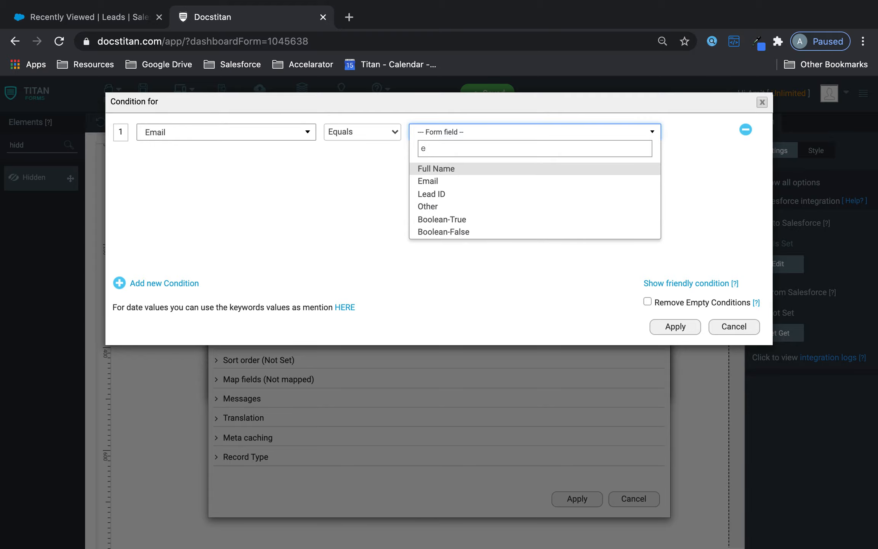
{"action": "left_click", "coordinate": [448, 180]}
{"action": "left_click", "coordinate": [692, 326]}
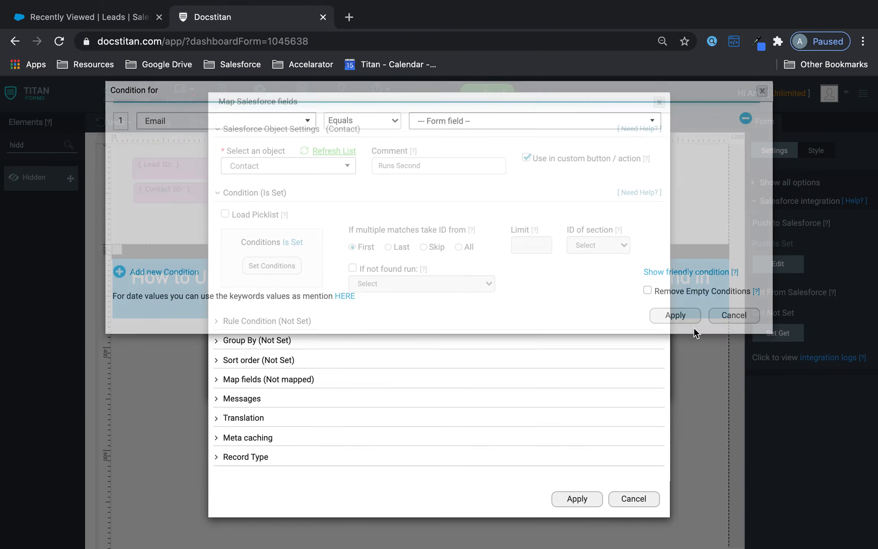
Map the form's Contact ID (fld151) to the Contact's ID and apply the Contact lookup.
{"action": "left_click", "coordinate": [240, 380]}
{"action": "left_click", "coordinate": [268, 435]}
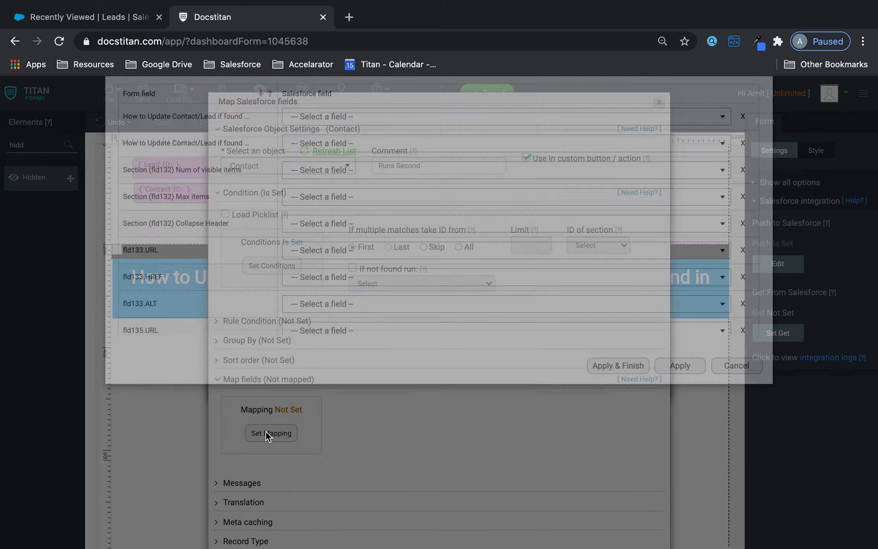
{"action": "scroll", "coordinate": [333, 222], "scroll_direction": "down", "scroll_amount": 4}
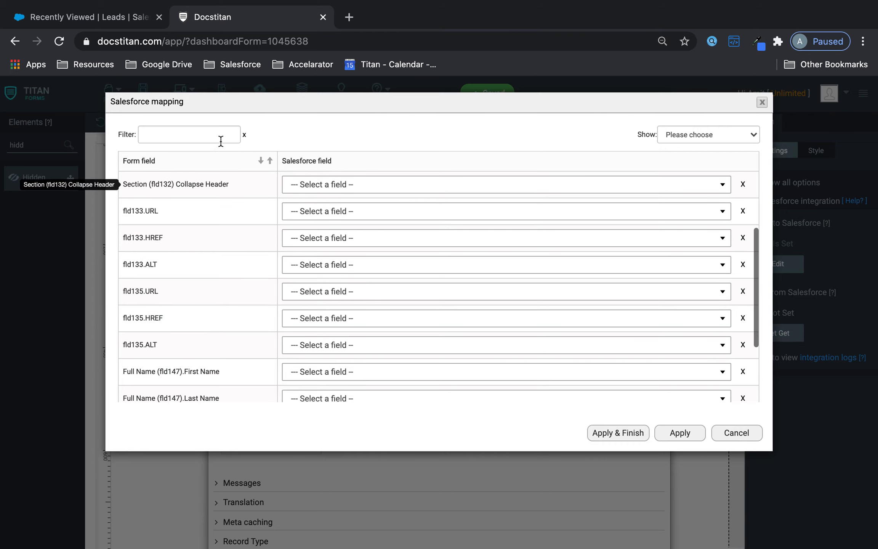
{"action": "left_click", "coordinate": [221, 136]}
{"action": "type", "text": "cont"}
{"action": "left_click", "coordinate": [367, 249]}
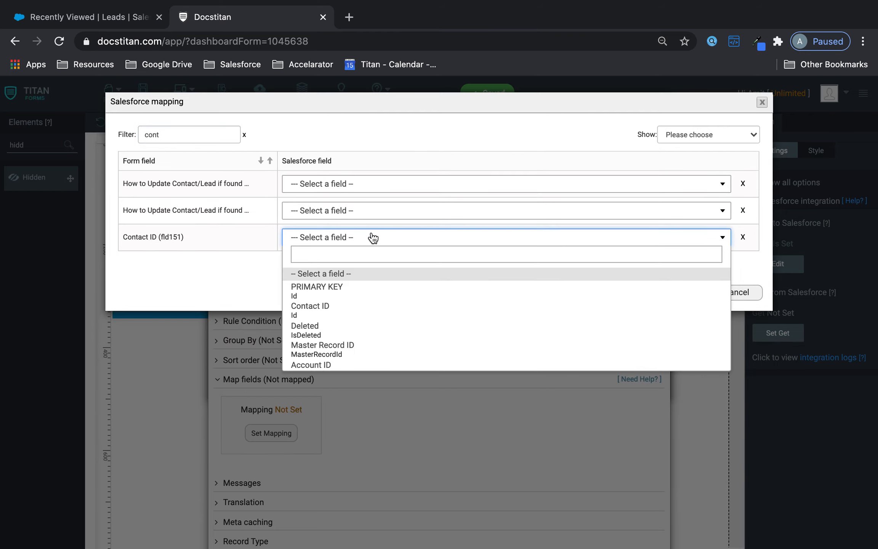
{"action": "left_click", "coordinate": [372, 238]}
{"action": "left_click", "coordinate": [372, 240]}
{"action": "left_click", "coordinate": [339, 303]}
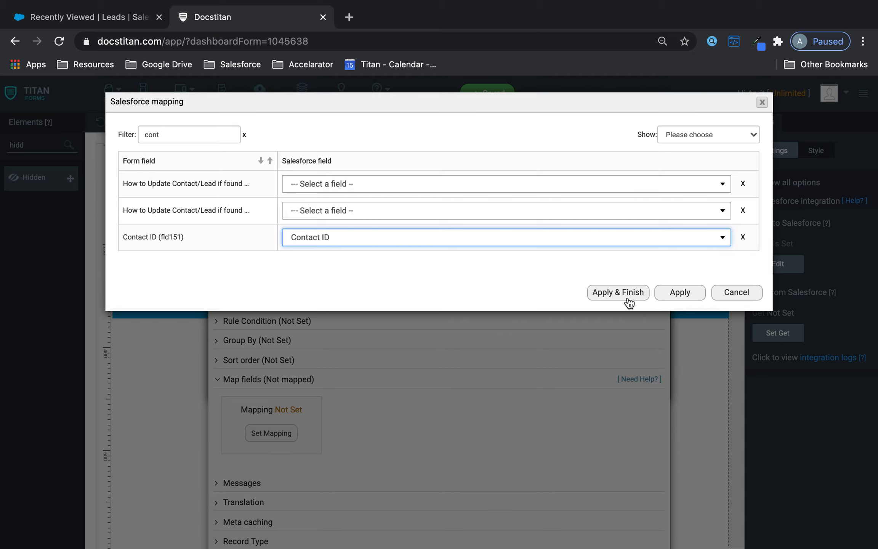
{"action": "left_click", "coordinate": [680, 291]}
{"action": "scroll", "coordinate": [510, 412], "scroll_direction": "down", "scroll_amount": 3}
{"action": "left_click", "coordinate": [580, 521]}
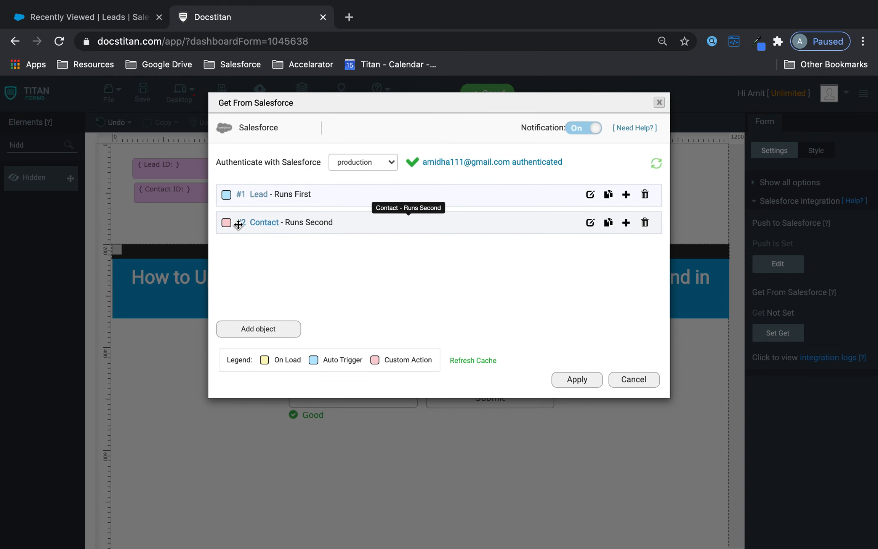
Set the Lead lookup to run 'Contact - Runs Second' if no lead is found, then apply and save.
{"action": "left_click", "coordinate": [590, 194]}
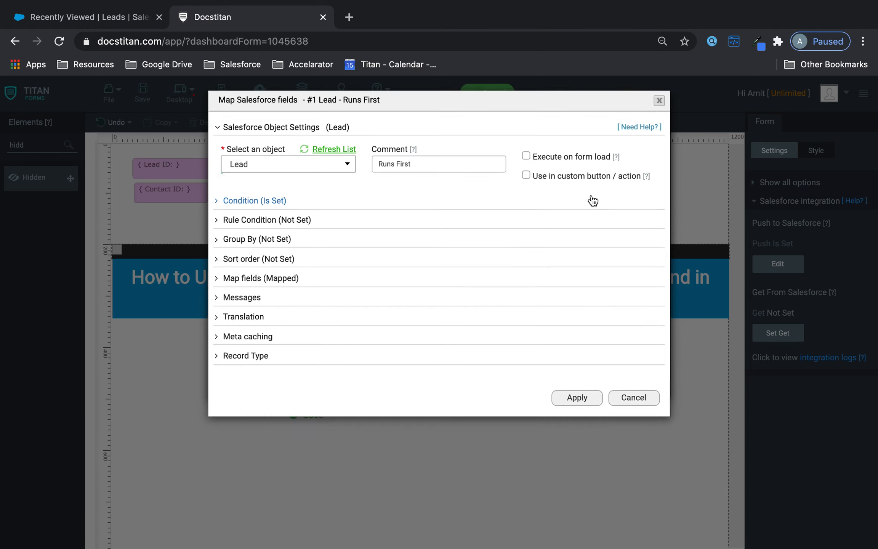
{"action": "left_click", "coordinate": [263, 203]}
{"action": "left_click", "coordinate": [353, 274]}
{"action": "left_click", "coordinate": [395, 290]}
{"action": "left_click", "coordinate": [395, 306]}
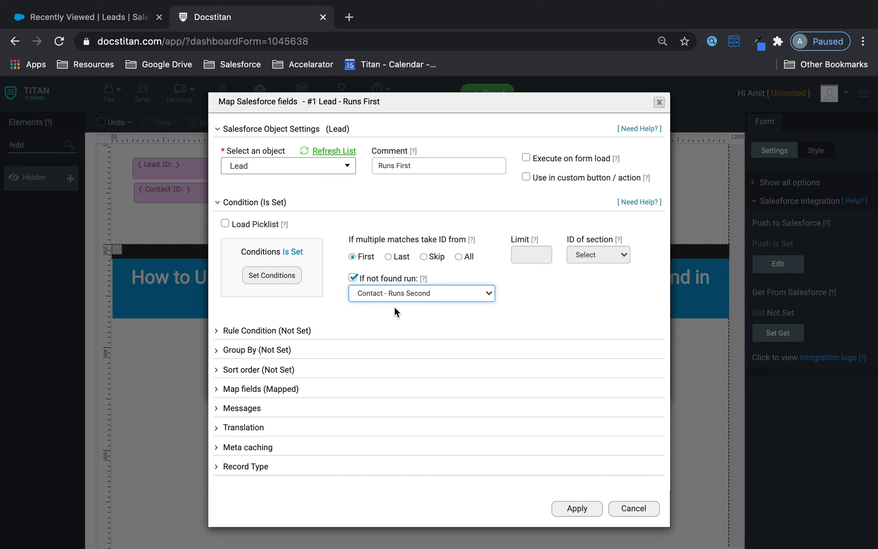
{"action": "left_click", "coordinate": [578, 509]}
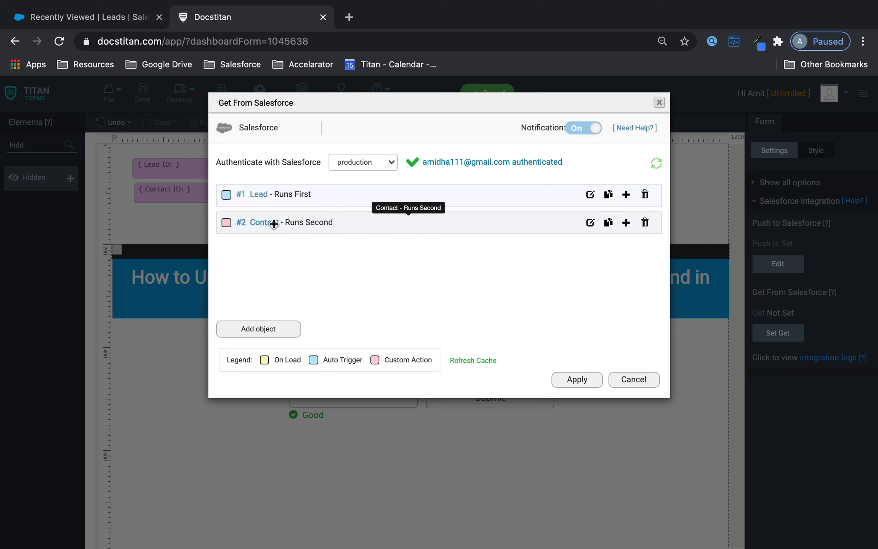
{"action": "left_click", "coordinate": [579, 383]}
{"action": "left_click", "coordinate": [143, 97]}
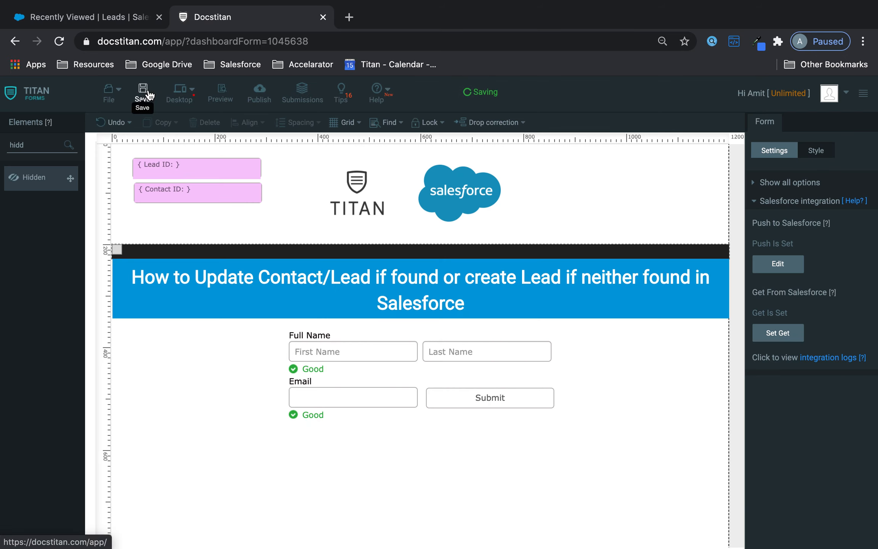
Turn on Debug Mode's Show Hidden Fields, save, and reload the preview to show Lead ID and Contact ID.
{"action": "left_click", "coordinate": [221, 98]}
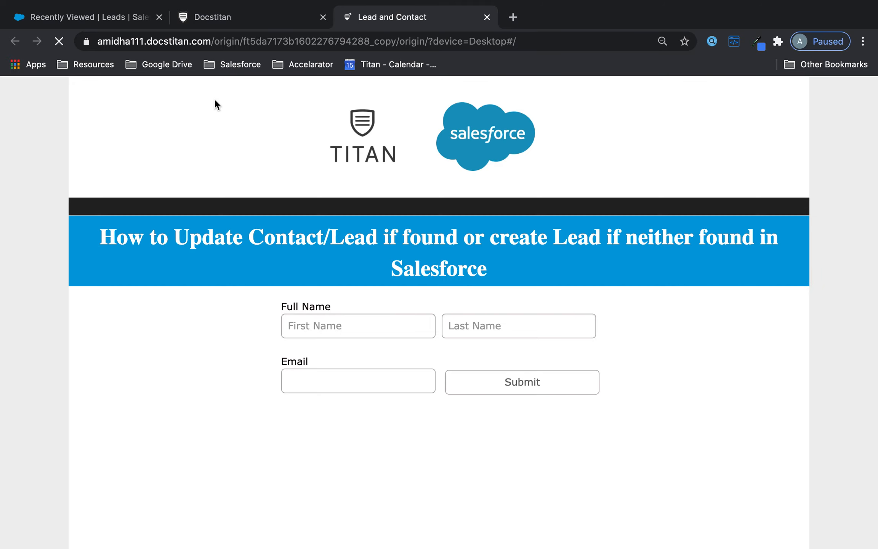
{"action": "left_click", "coordinate": [276, 15]}
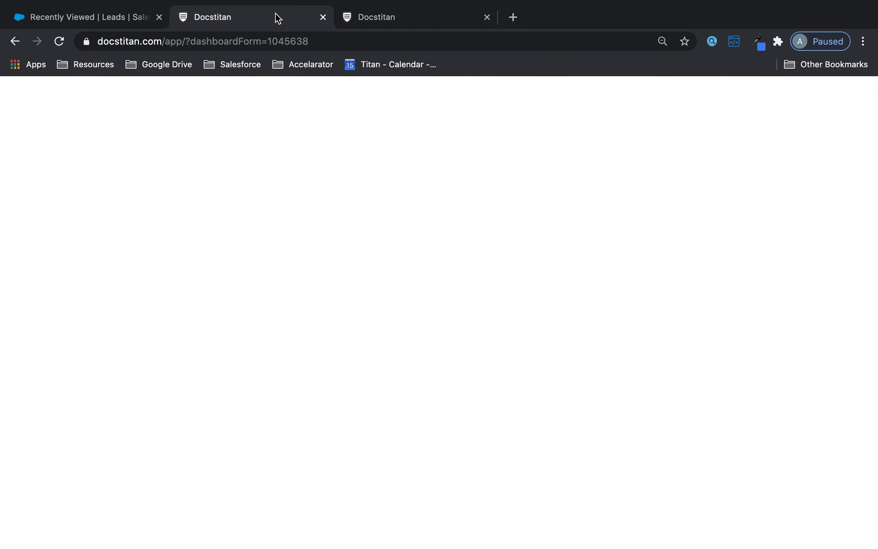
{"action": "left_click", "coordinate": [799, 198]}
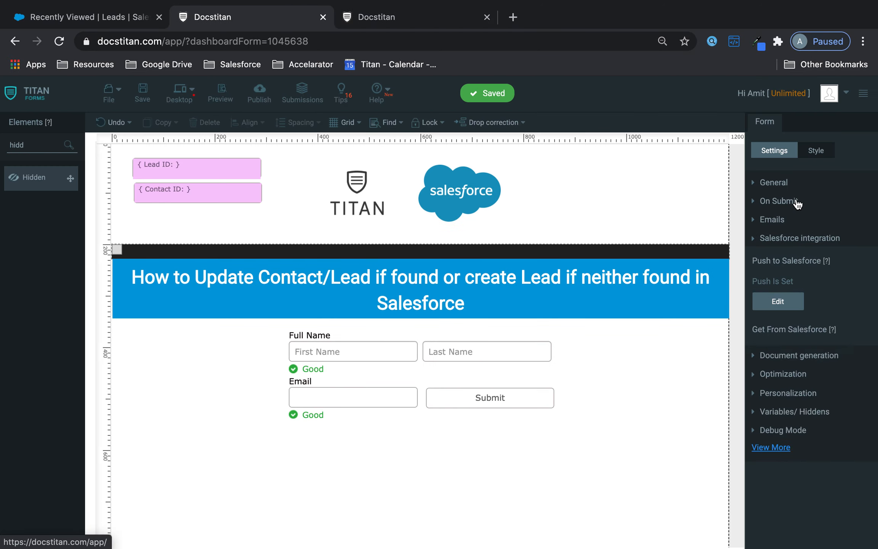
{"action": "left_click", "coordinate": [756, 332]}
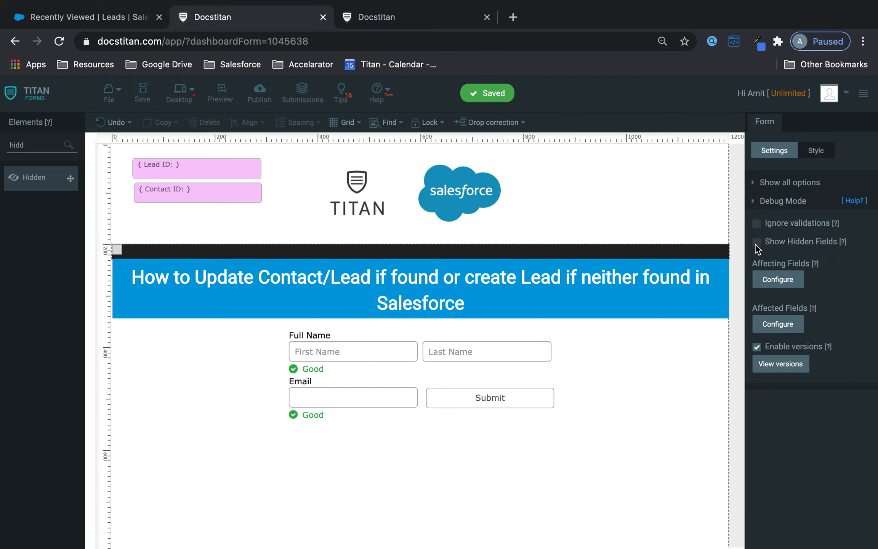
{"action": "left_click", "coordinate": [757, 242]}
{"action": "left_click", "coordinate": [142, 93]}
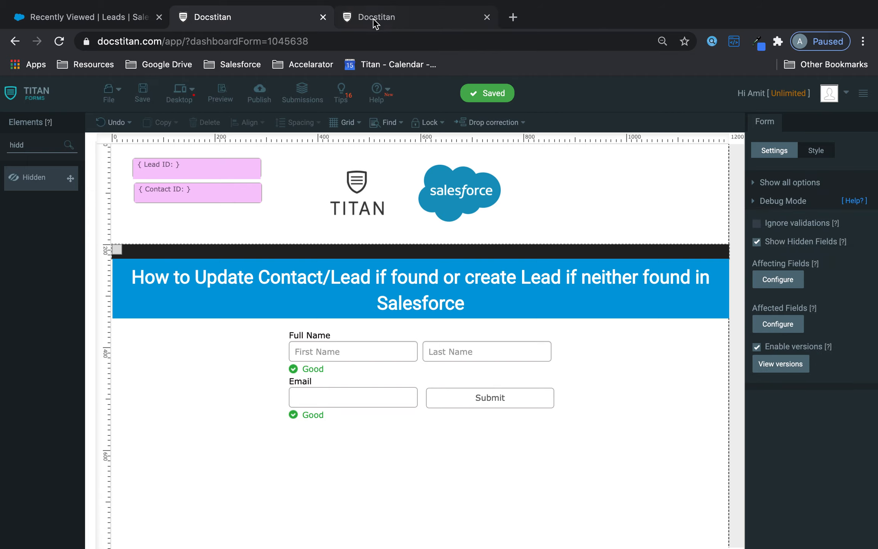
{"action": "left_click", "coordinate": [374, 22]}
{"action": "left_click", "coordinate": [59, 41]}
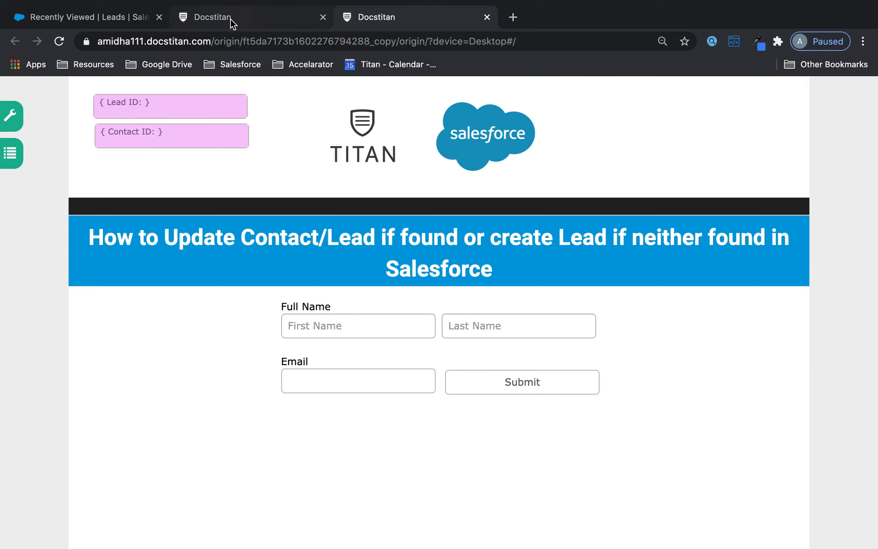
Test the preview with a Salesforce lead's copied email, confirm Lead ID fills, then open Salesforce Contacts.
{"action": "left_click", "coordinate": [91, 22]}
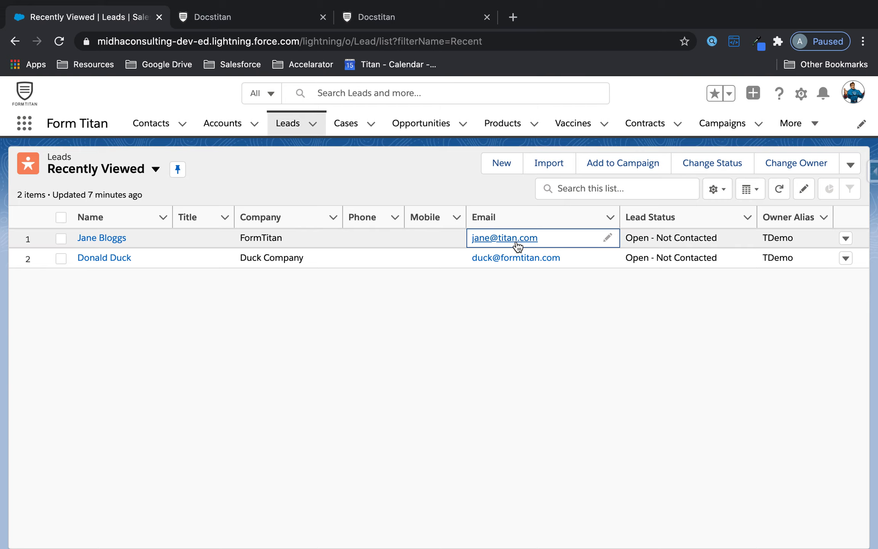
{"action": "right_click", "coordinate": [514, 239]}
{"action": "left_click", "coordinate": [571, 330]}
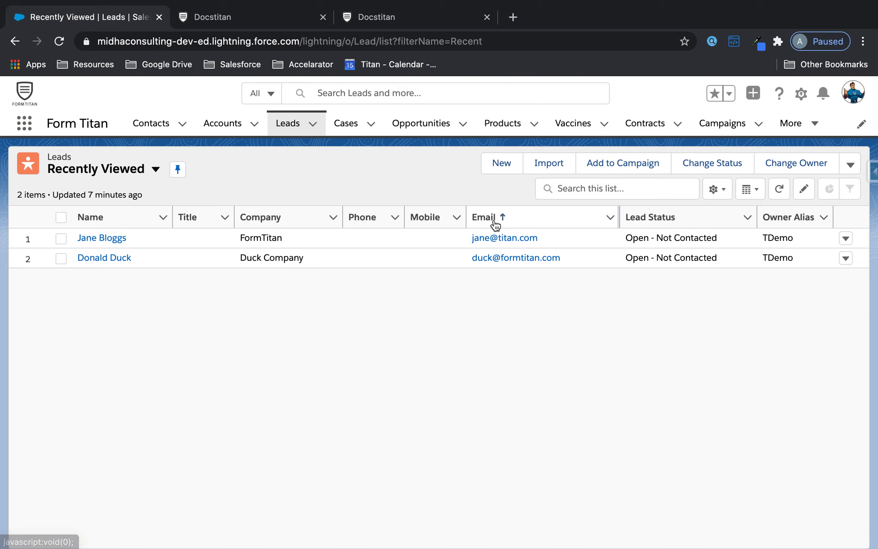
{"action": "left_click", "coordinate": [360, 15]}
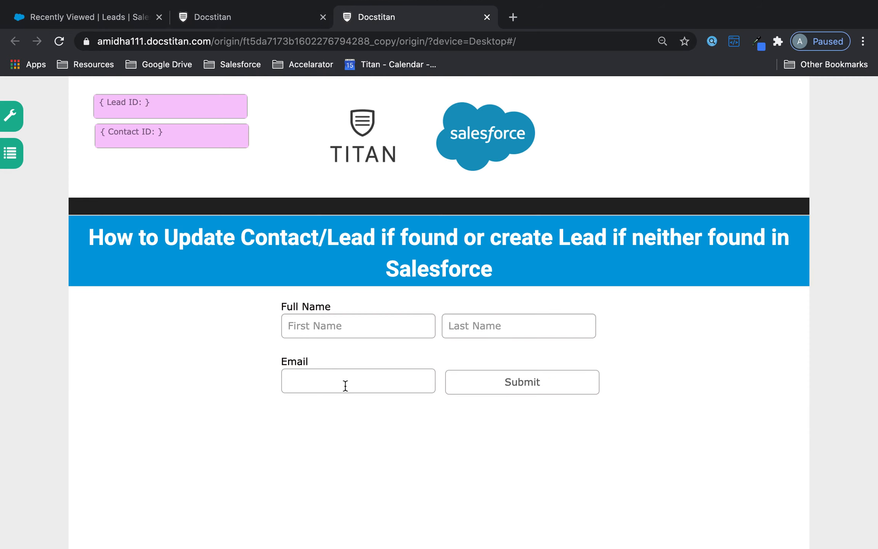
{"action": "left_click", "coordinate": [386, 470]}
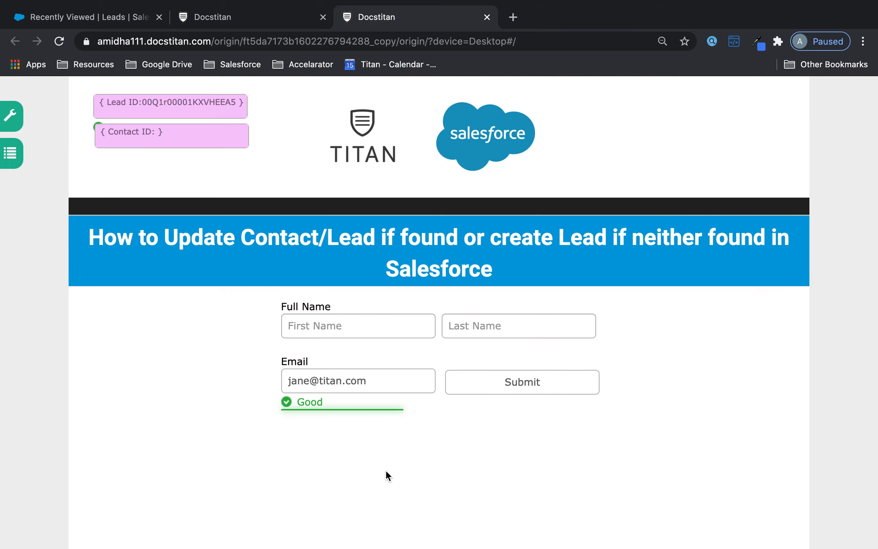
{"action": "left_click_drag", "start_coordinate": [142, 103], "coordinate": [237, 101]}
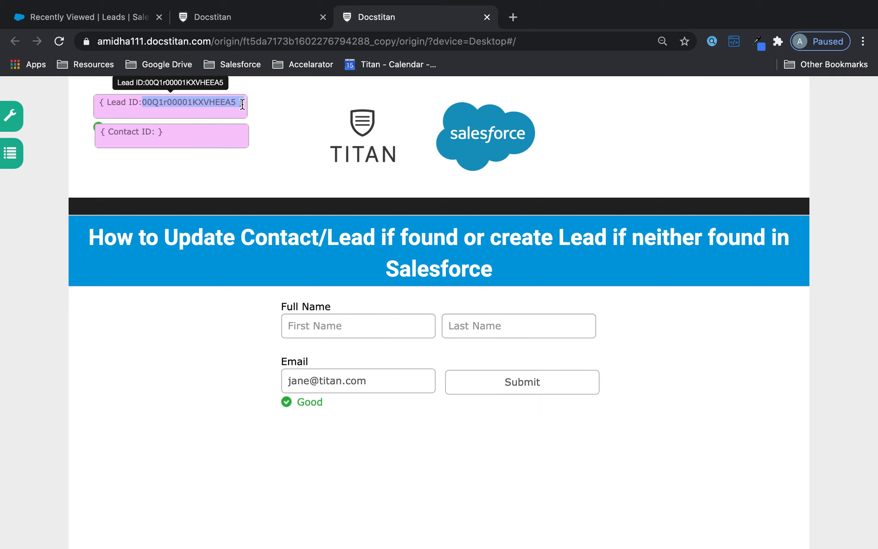
{"action": "left_click", "coordinate": [101, 17]}
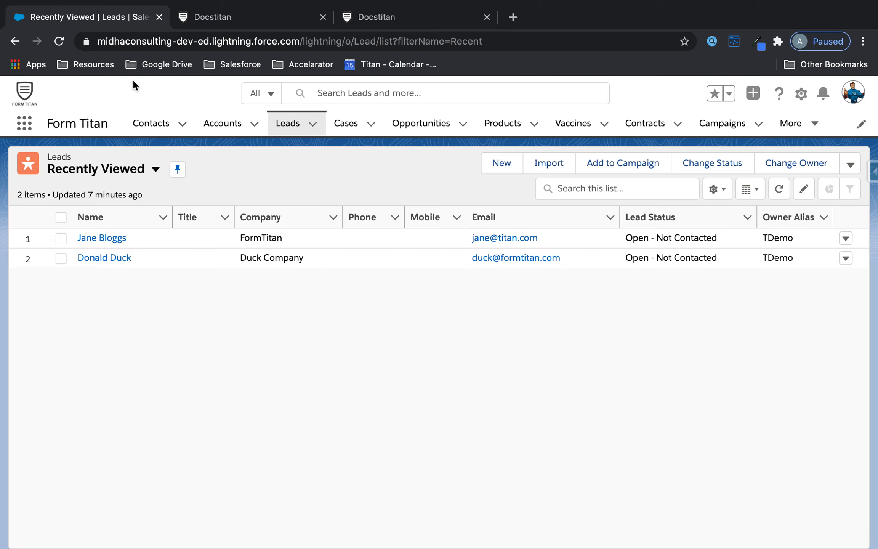
{"action": "left_click", "coordinate": [157, 128]}
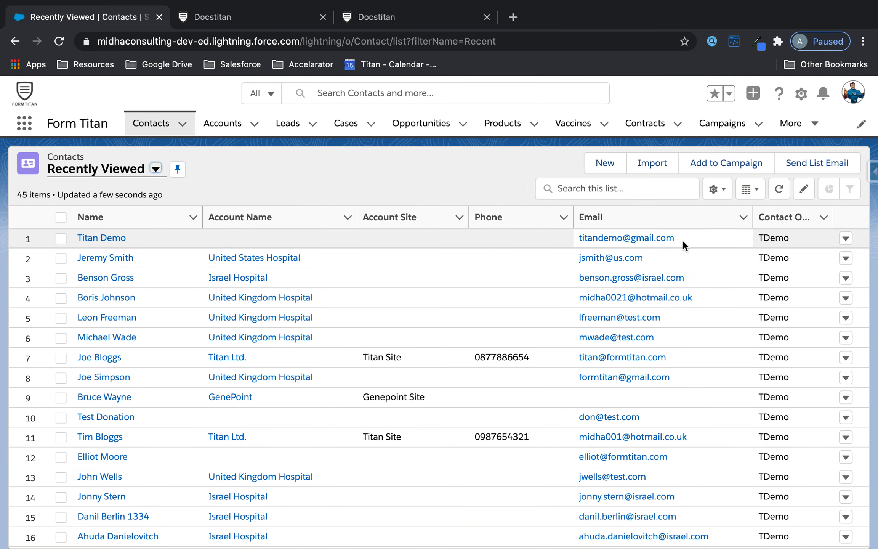
Replace the live form's Email with a test address and confirm only Contact ID is returned.
{"action": "left_click_drag", "start_coordinate": [683, 246], "coordinate": [588, 243]}
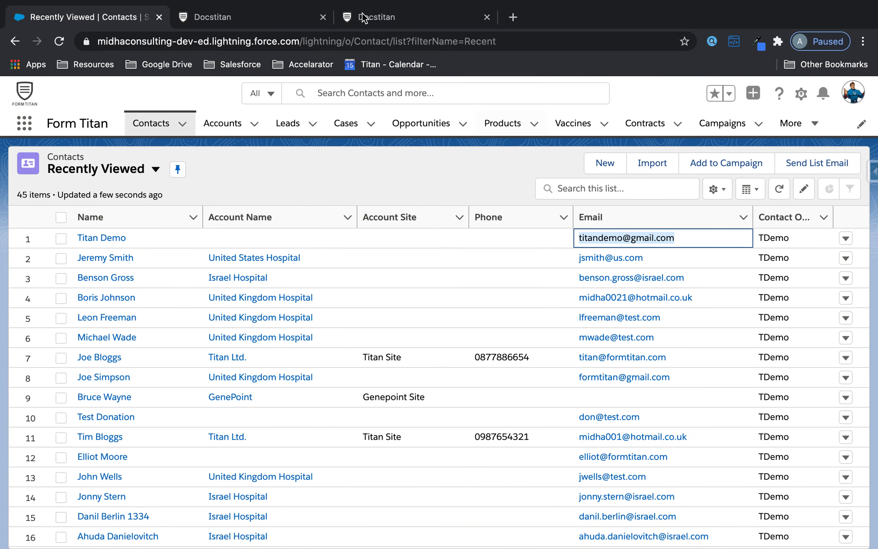
{"action": "left_click", "coordinate": [393, 23]}
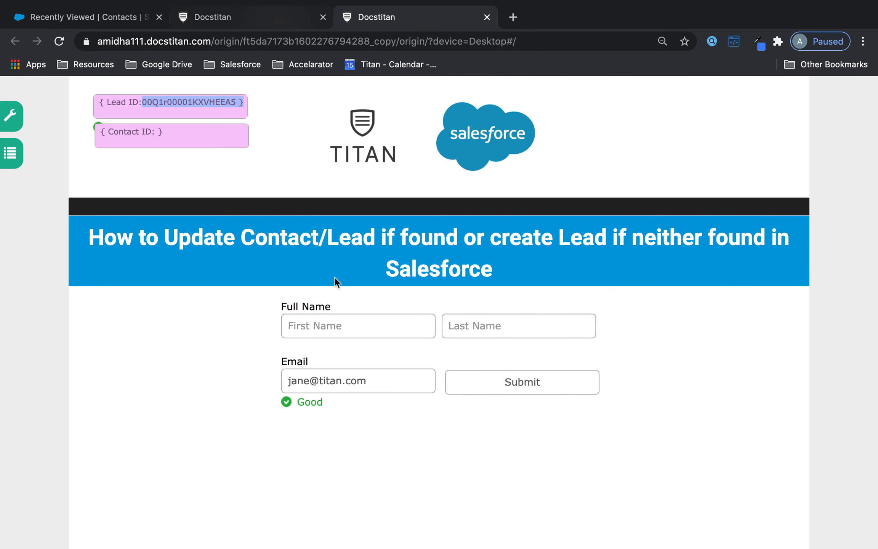
{"action": "left_click_drag", "start_coordinate": [380, 391], "coordinate": [192, 367]}
{"action": "key", "text": "BackSpace"}
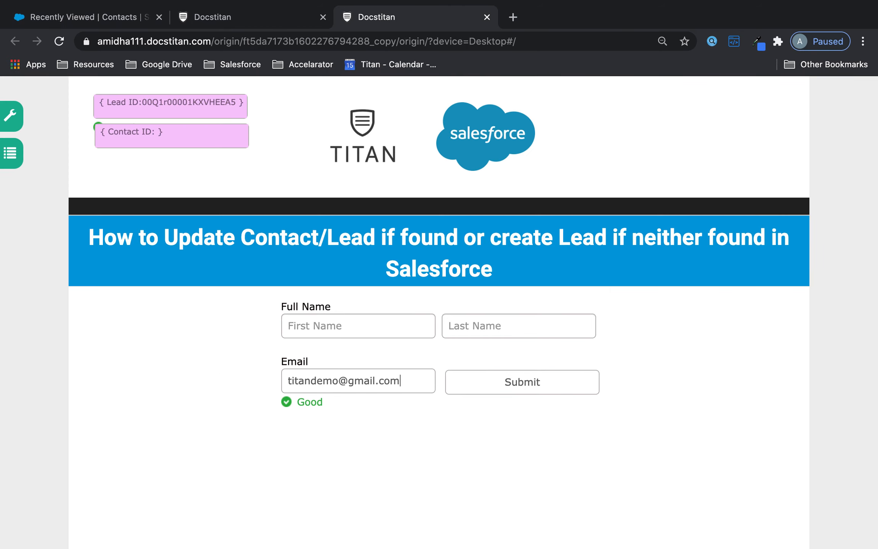
{"action": "left_click", "coordinate": [343, 462]}
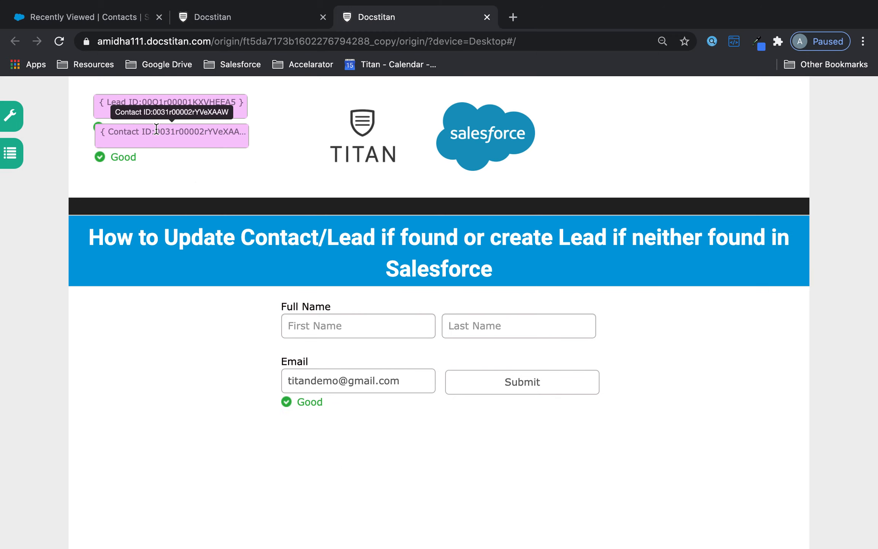
{"action": "left_click_drag", "start_coordinate": [155, 132], "coordinate": [237, 131]}
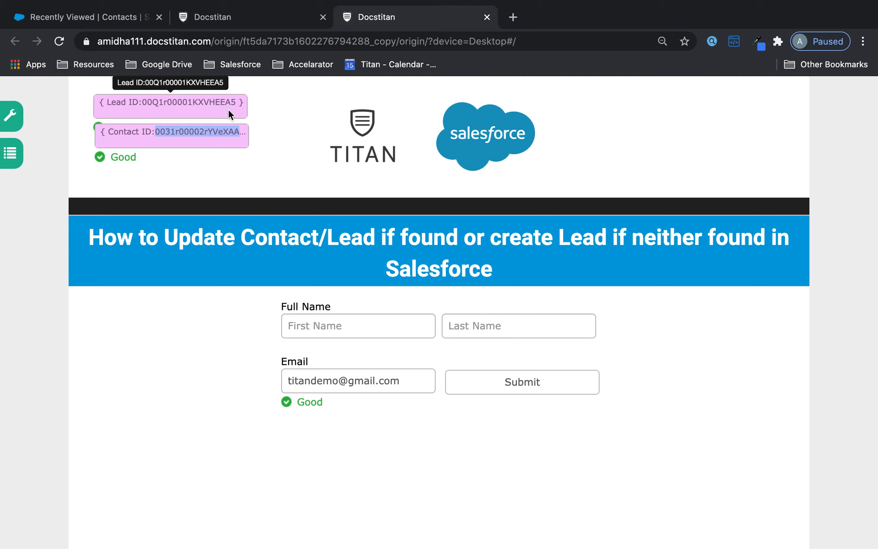
{"action": "left_click_drag", "start_coordinate": [160, 131], "coordinate": [244, 131]}
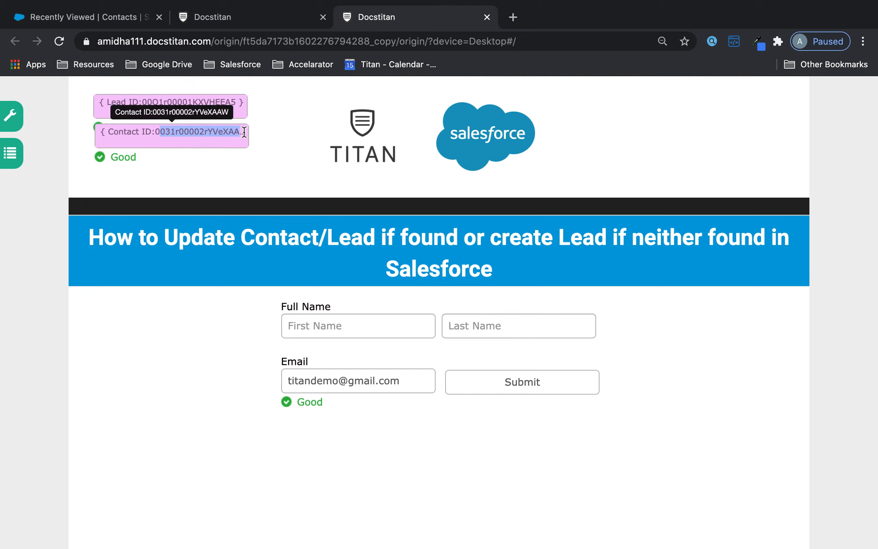
{"action": "left_click", "coordinate": [223, 106]}
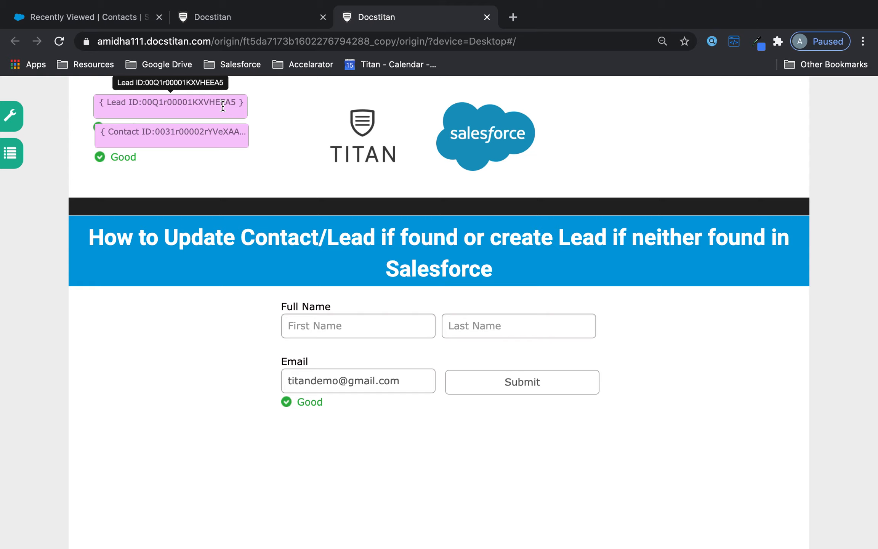
Reload the live form and rerun the lookup to recheck the Contact ID.
{"action": "left_click", "coordinate": [59, 42]}
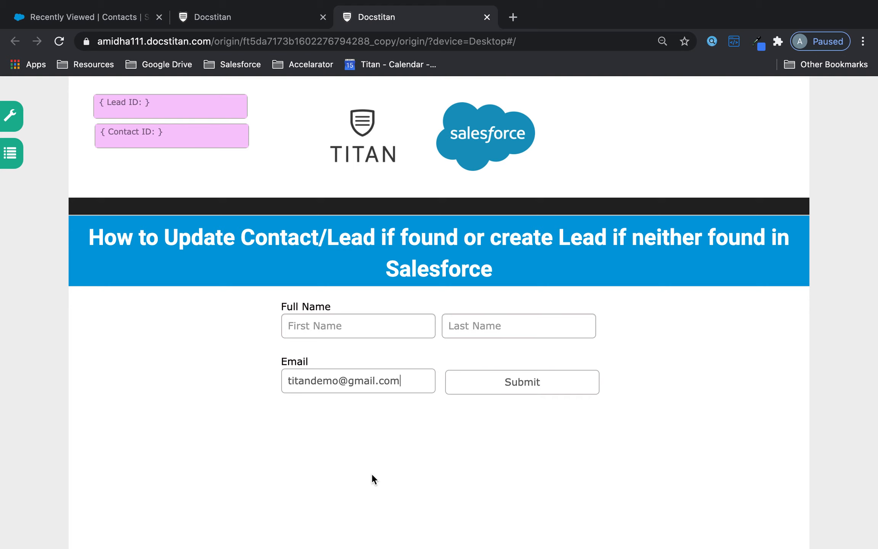
{"action": "left_click", "coordinate": [372, 474]}
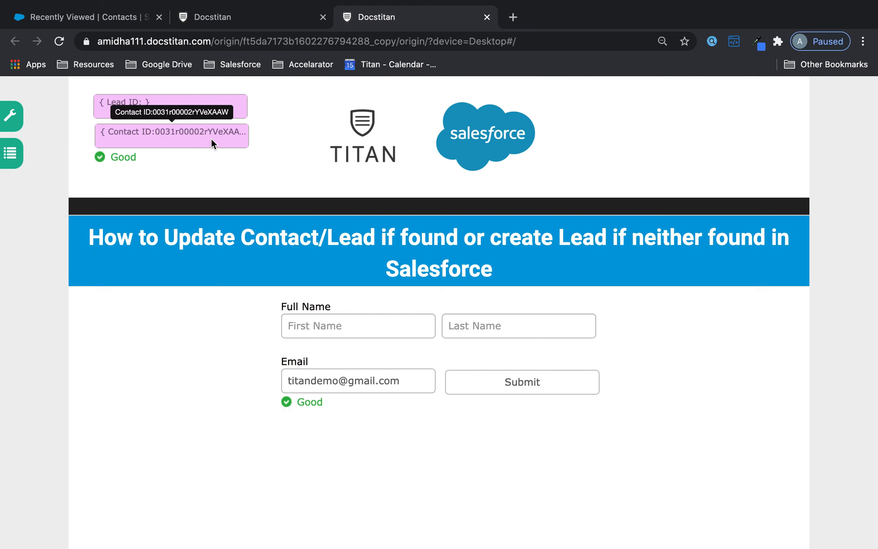
{"action": "left_click_drag", "start_coordinate": [166, 132], "coordinate": [244, 133]}
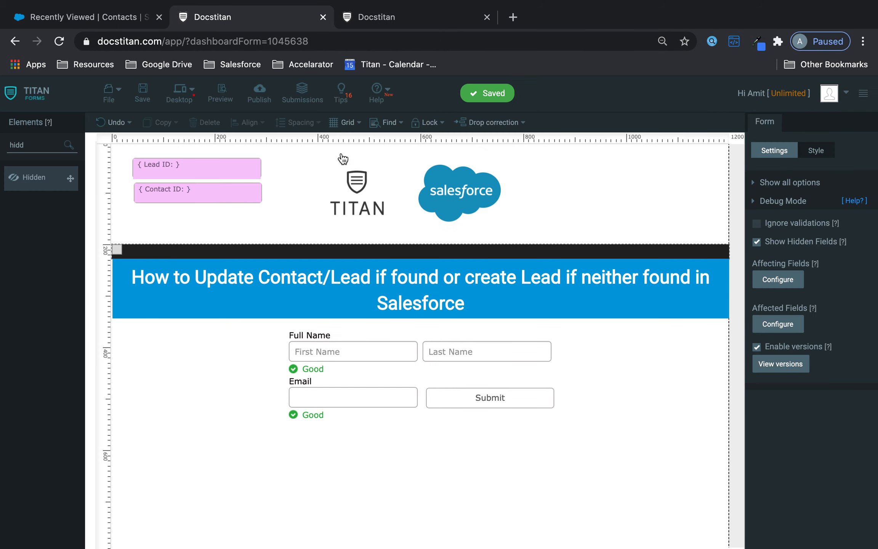
Open the Salesforce push configuration and remove the two existing push objects.
{"action": "left_click", "coordinate": [757, 203]}
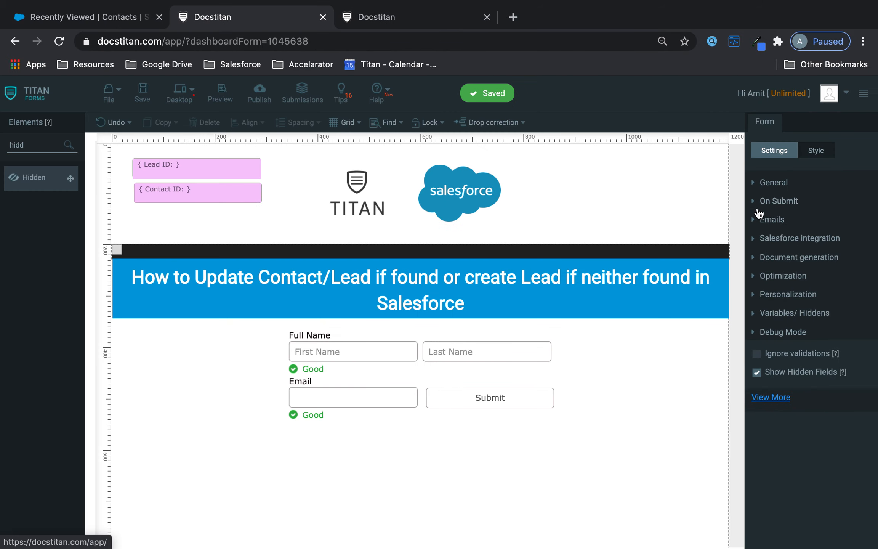
{"action": "left_click", "coordinate": [783, 239]}
{"action": "left_click", "coordinate": [775, 264]}
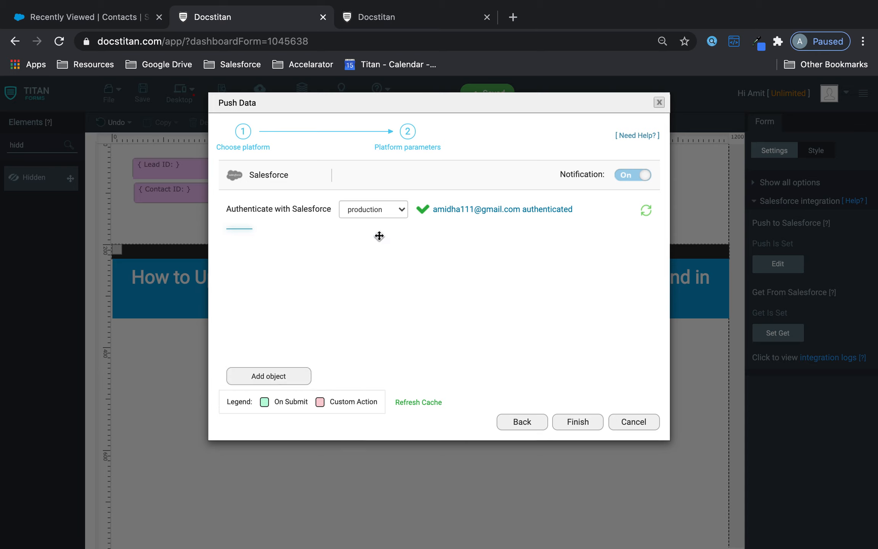
{"action": "left_click", "coordinate": [634, 241]}
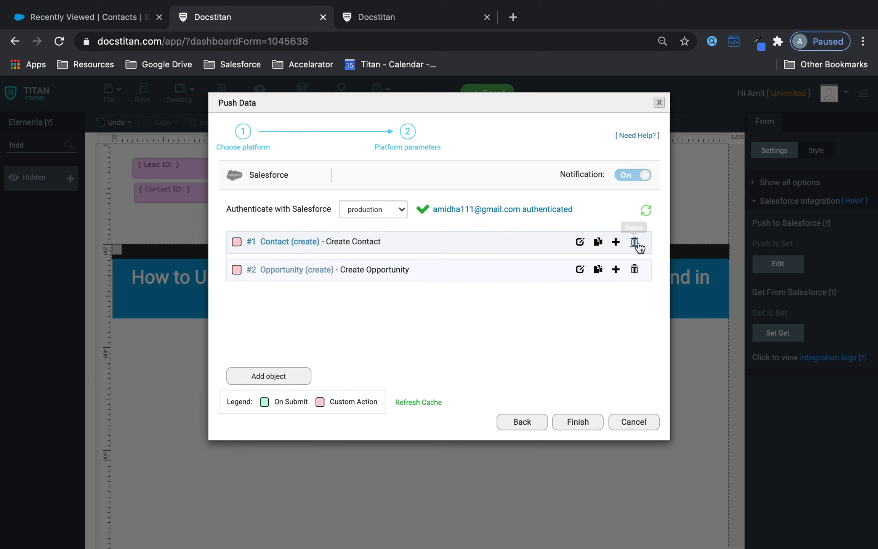
{"action": "left_click", "coordinate": [634, 241]}
{"action": "left_click", "coordinate": [634, 241]}
Add a new push object for Lead and set its action to Update.
{"action": "left_click", "coordinate": [303, 273]}
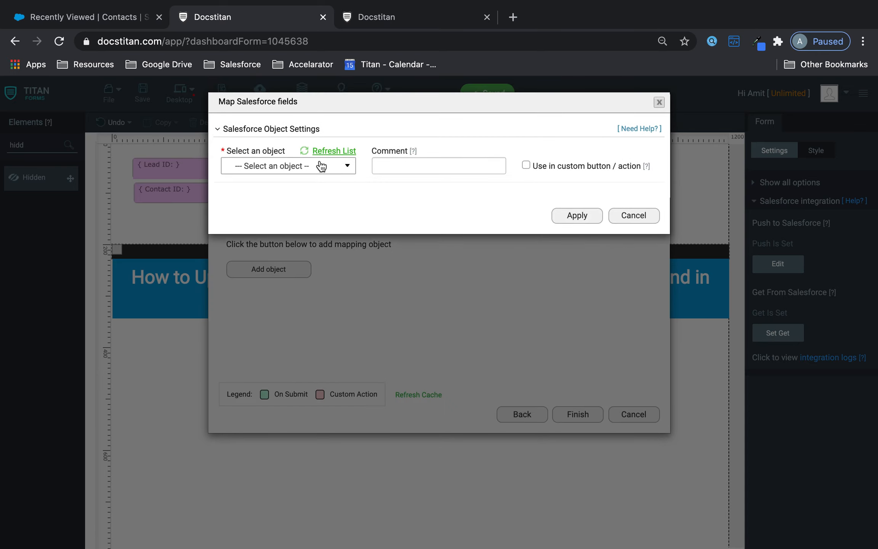
{"action": "left_click", "coordinate": [320, 166]}
{"action": "left_click", "coordinate": [387, 165]}
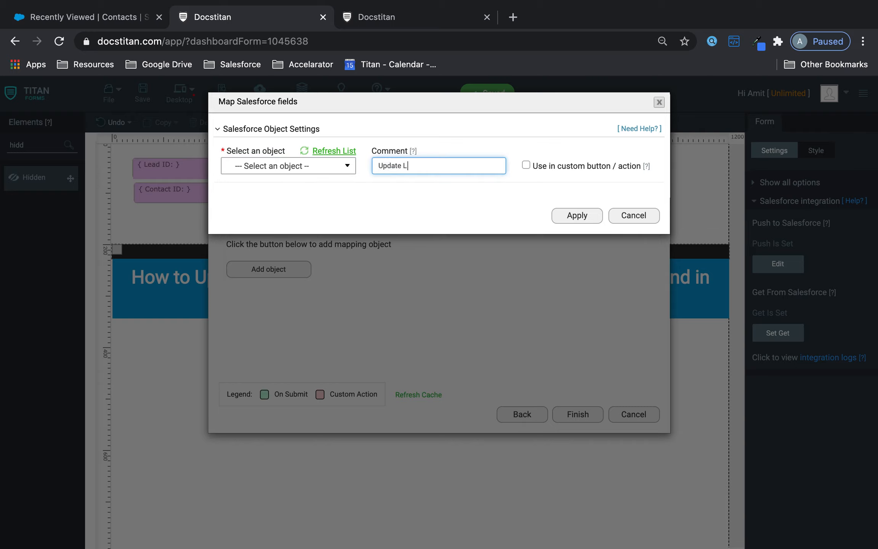
{"action": "left_click", "coordinate": [313, 168]}
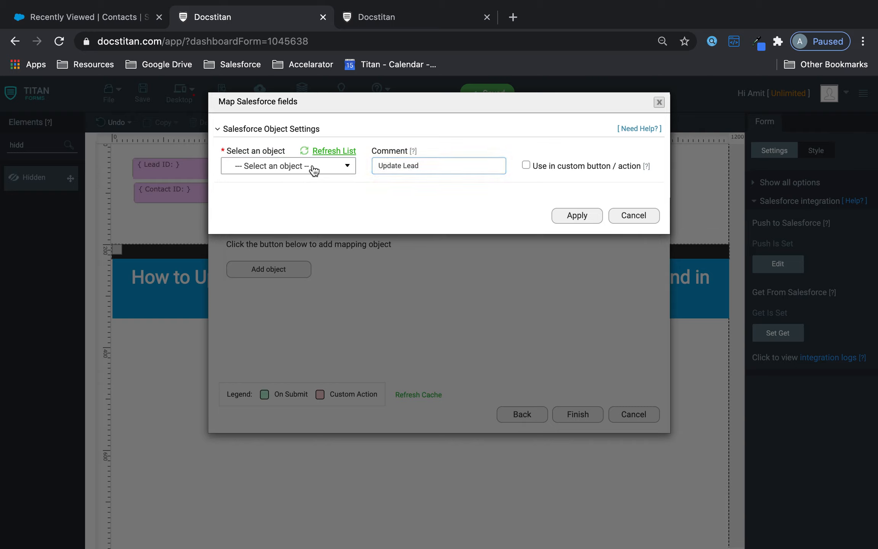
{"action": "type", "text": "lead"}
{"action": "left_click", "coordinate": [245, 200]}
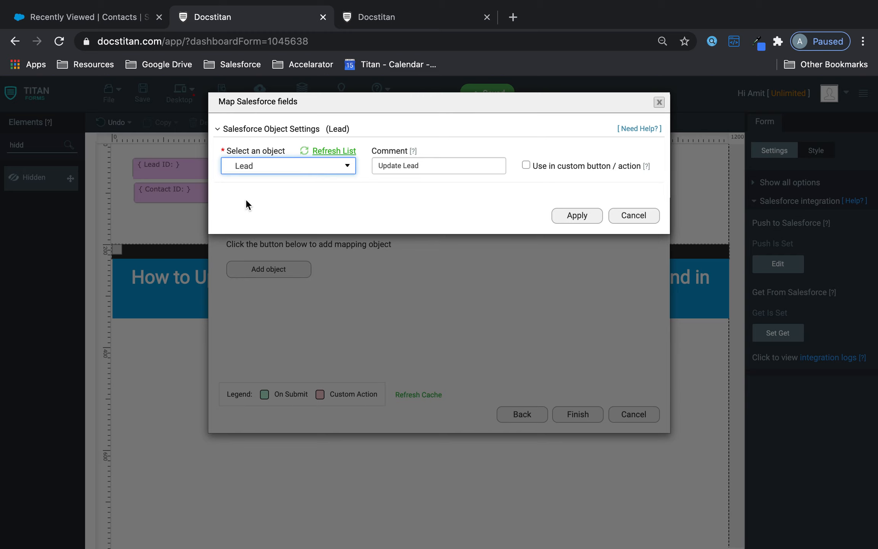
{"action": "left_click", "coordinate": [271, 193]}
{"action": "left_click", "coordinate": [277, 231]}
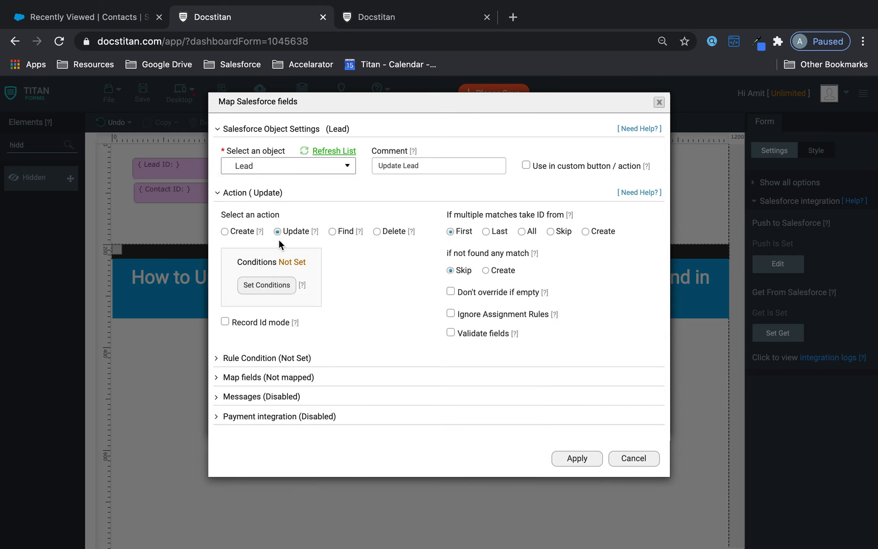
Match the Lead update on CRM Lead ID equals the form's Lead ID field.
{"action": "left_click", "coordinate": [269, 292]}
{"action": "left_click", "coordinate": [264, 133]}
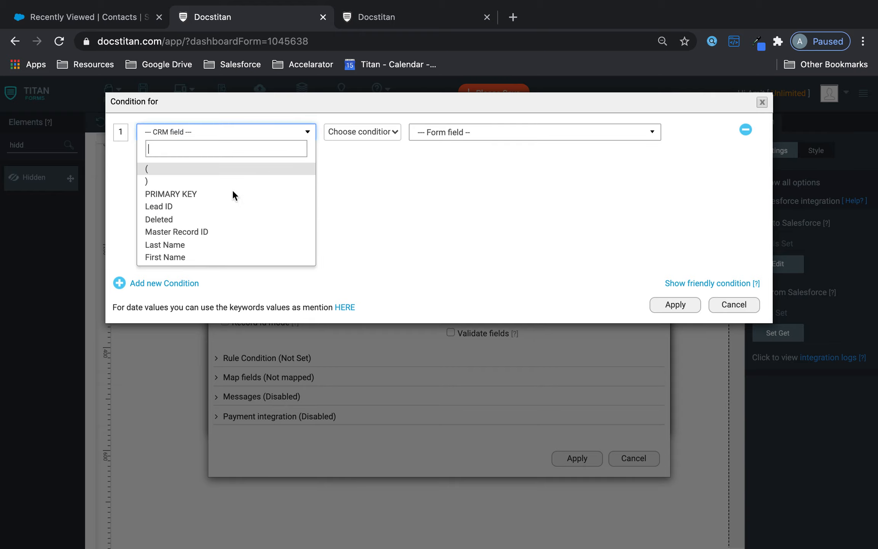
{"action": "left_click", "coordinate": [212, 206]}
{"action": "left_click", "coordinate": [345, 132]}
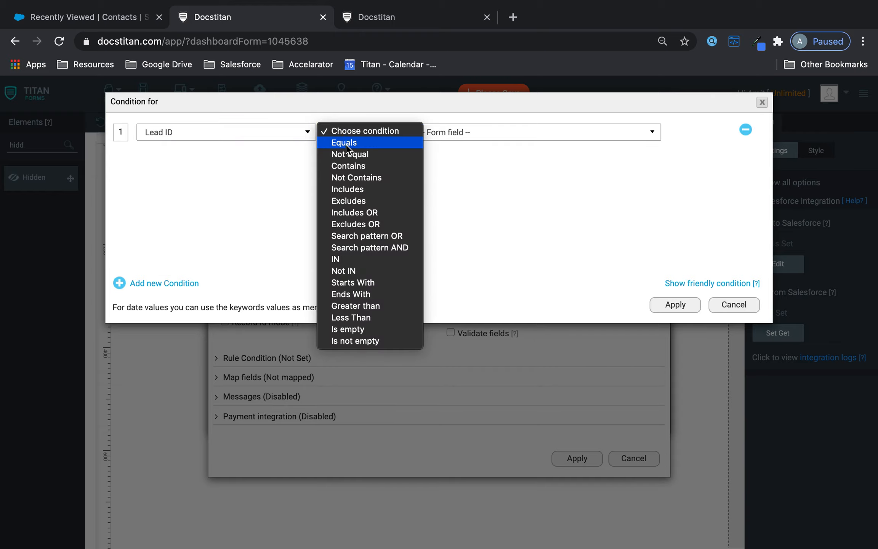
{"action": "left_click", "coordinate": [346, 146]}
{"action": "left_click", "coordinate": [457, 132]}
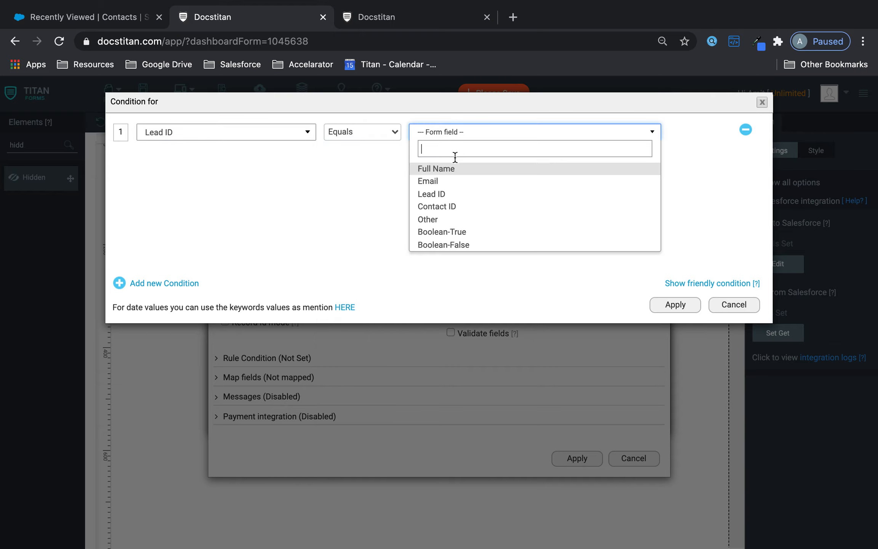
{"action": "left_click", "coordinate": [439, 195]}
{"action": "left_click", "coordinate": [675, 304]}
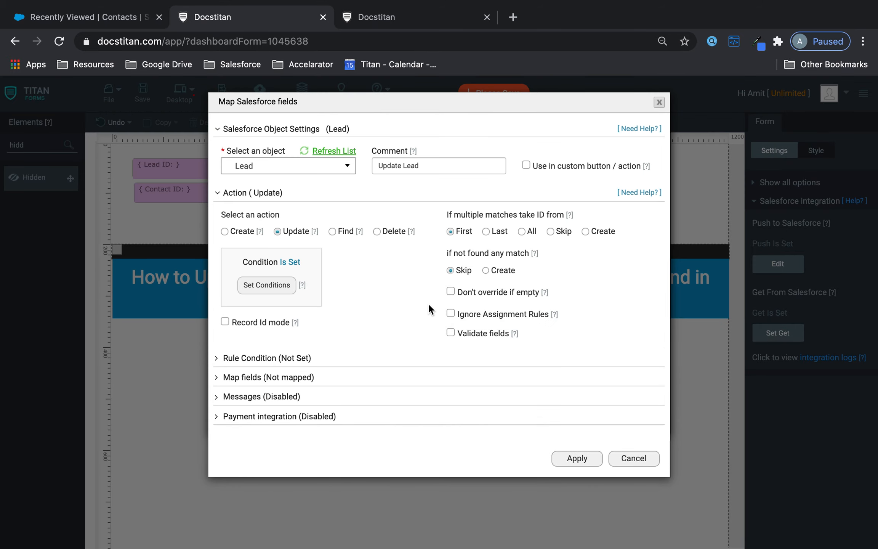
Run the Lead update only when Lead ID is not empty, and allow it as a custom action.
{"action": "left_click", "coordinate": [287, 358]}
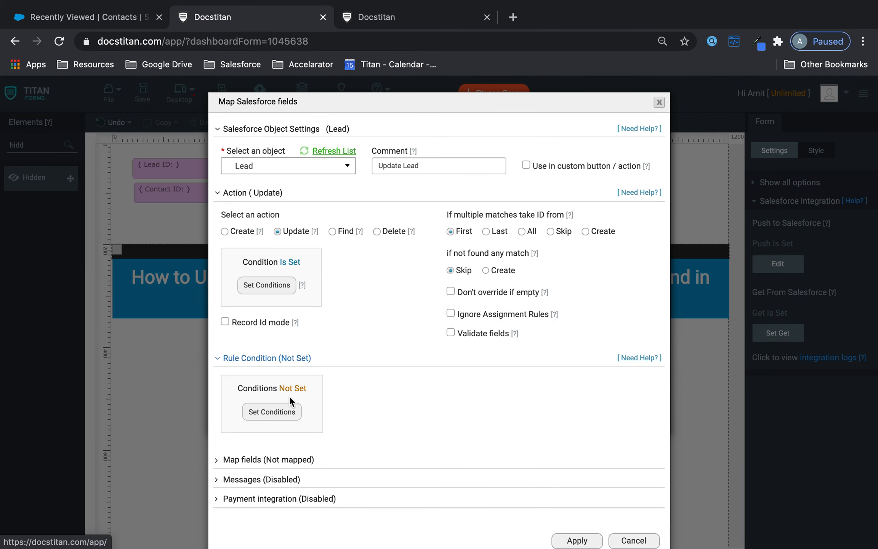
{"action": "left_click", "coordinate": [271, 412]}
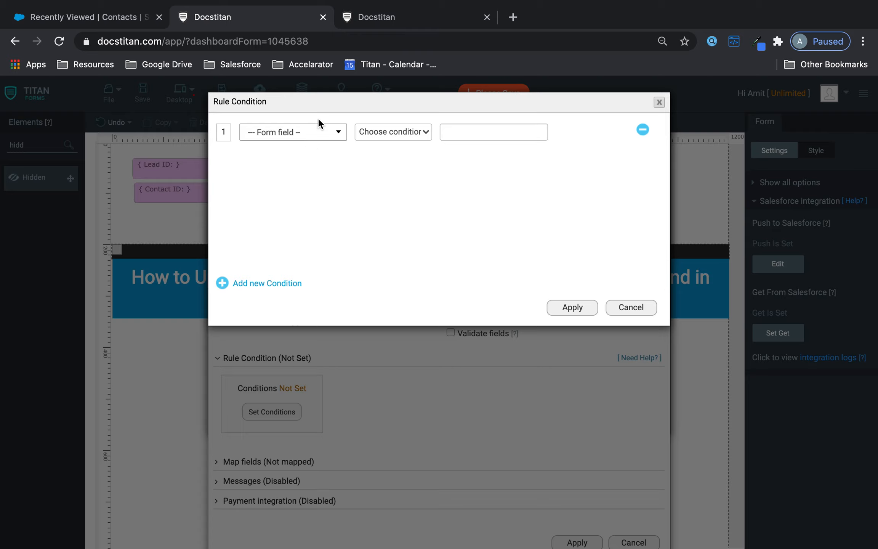
{"action": "left_click", "coordinate": [313, 135]}
{"action": "left_click", "coordinate": [286, 195]}
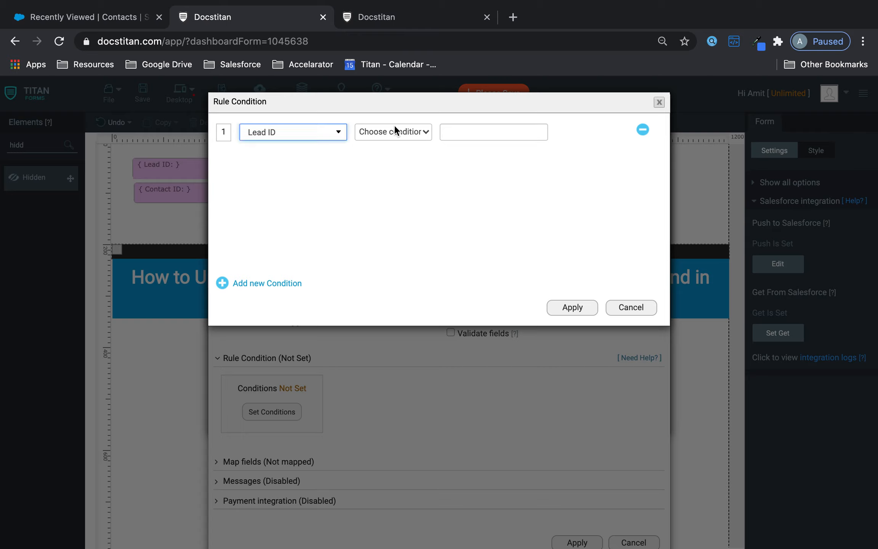
{"action": "left_click", "coordinate": [394, 130]}
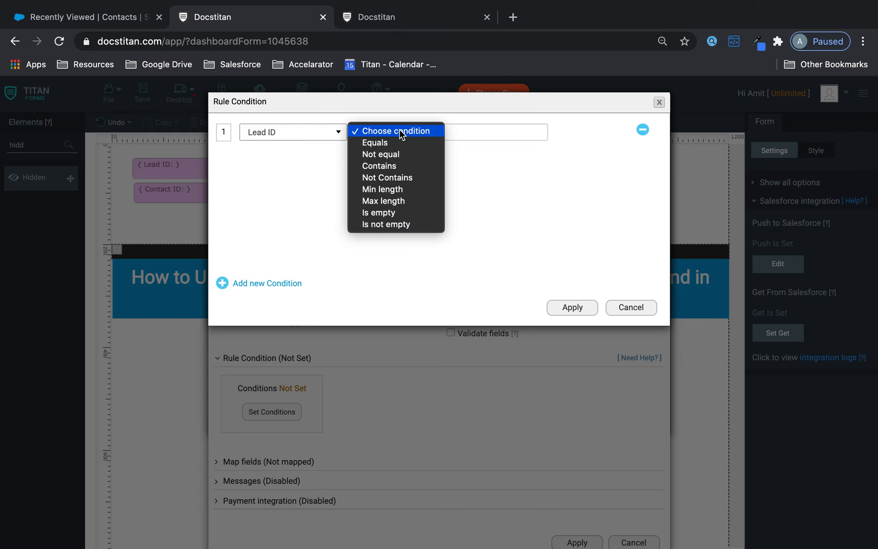
{"action": "left_click", "coordinate": [387, 224]}
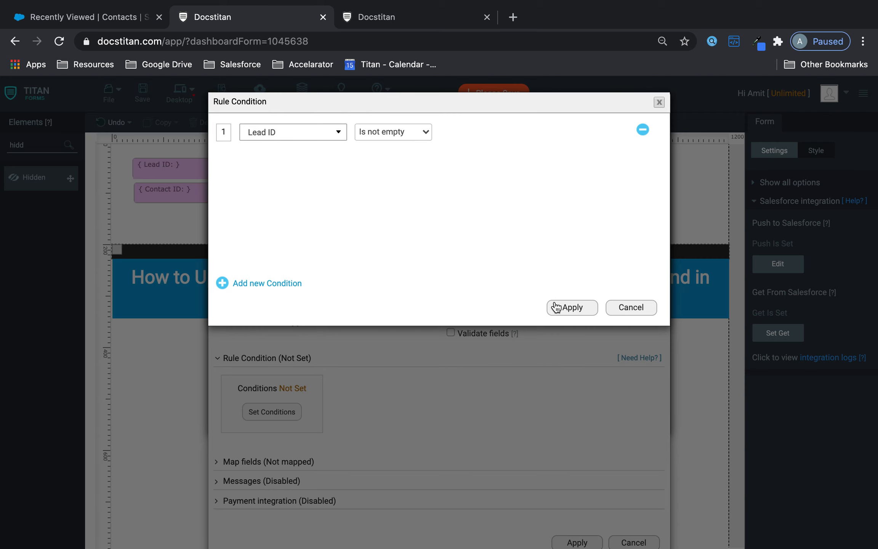
{"action": "left_click", "coordinate": [556, 307]}
{"action": "left_click", "coordinate": [526, 165]}
Map Salesforce Last Name and First Name to Full Name.Last Name and Full Name.First Name.
{"action": "left_click", "coordinate": [272, 460]}
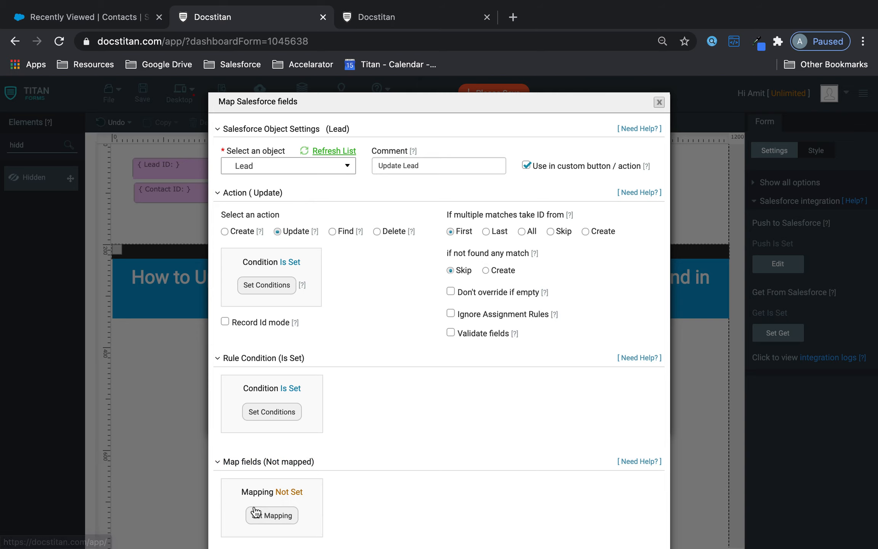
{"action": "left_click", "coordinate": [255, 513]}
{"action": "left_click", "coordinate": [318, 208]}
{"action": "type", "text": ",la"}
{"action": "key", "text": "BackSpace"}
{"action": "type", "text": "las"}
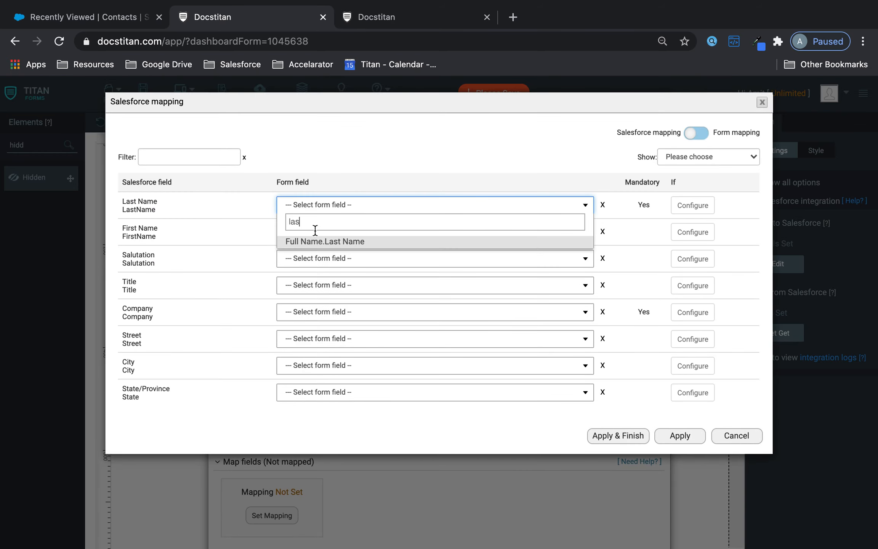
{"action": "left_click", "coordinate": [317, 242]}
{"action": "left_click", "coordinate": [319, 231]}
{"action": "type", "text": "fir"}
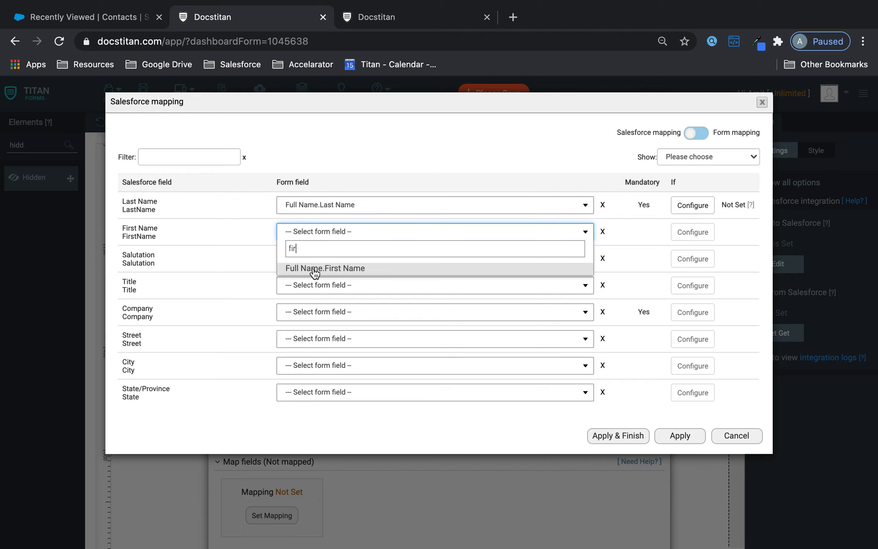
{"action": "left_click", "coordinate": [313, 268]}
Map Email to the form's Email field, apply the mapping and save the Lead update object.
{"action": "left_click", "coordinate": [211, 156]}
{"action": "type", "text": "e,"}
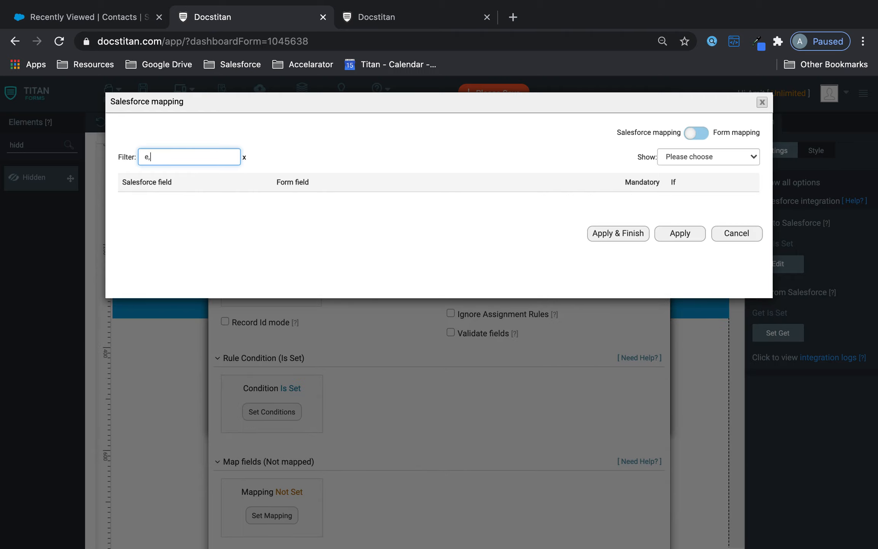
{"action": "key", "text": "BackSpace"}
{"action": "type", "text": "ma"}
{"action": "left_click", "coordinate": [314, 205]}
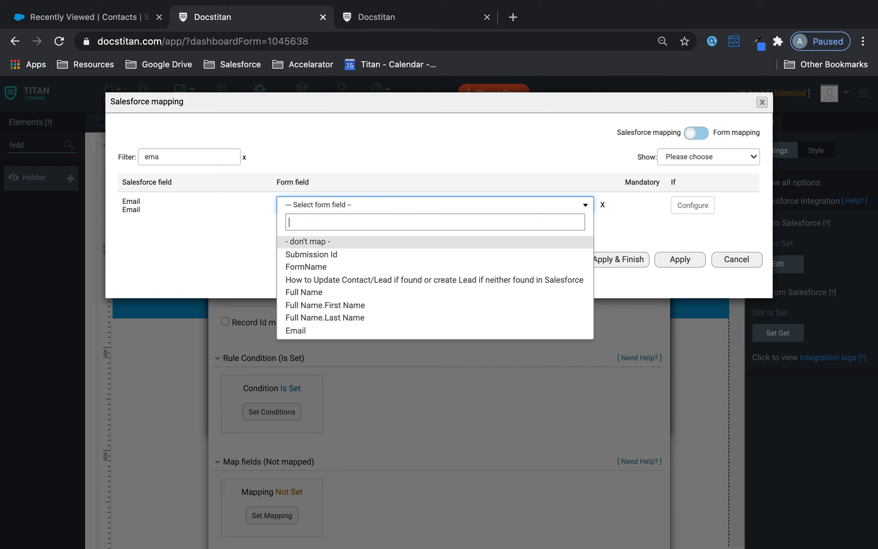
{"action": "type", "text": "ema"}
{"action": "left_click", "coordinate": [300, 244]}
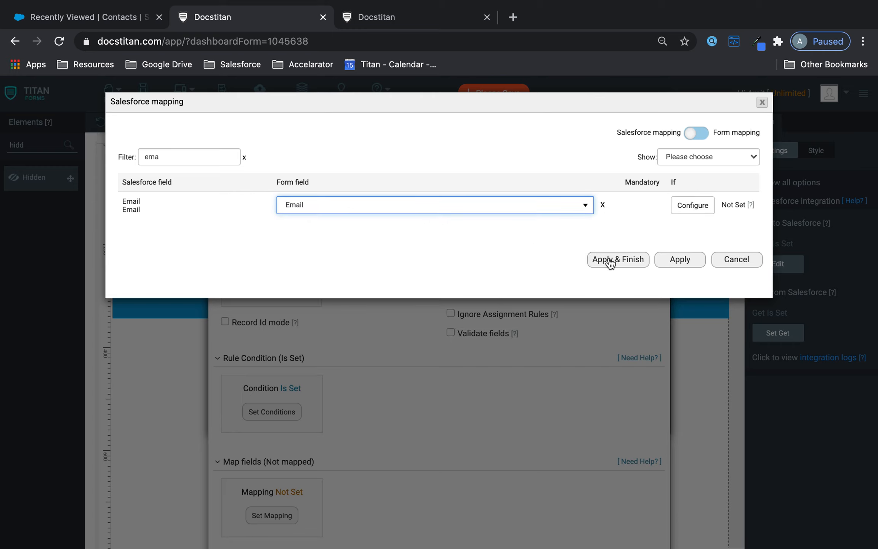
{"action": "left_click", "coordinate": [639, 260]}
{"action": "scroll", "coordinate": [517, 370], "scroll_direction": "down", "scroll_amount": 3}
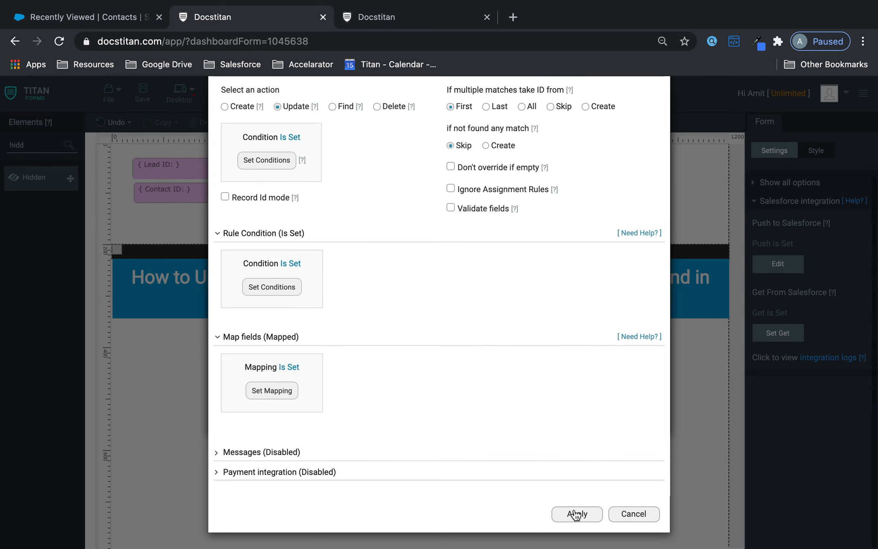
{"action": "left_click", "coordinate": [576, 513]}
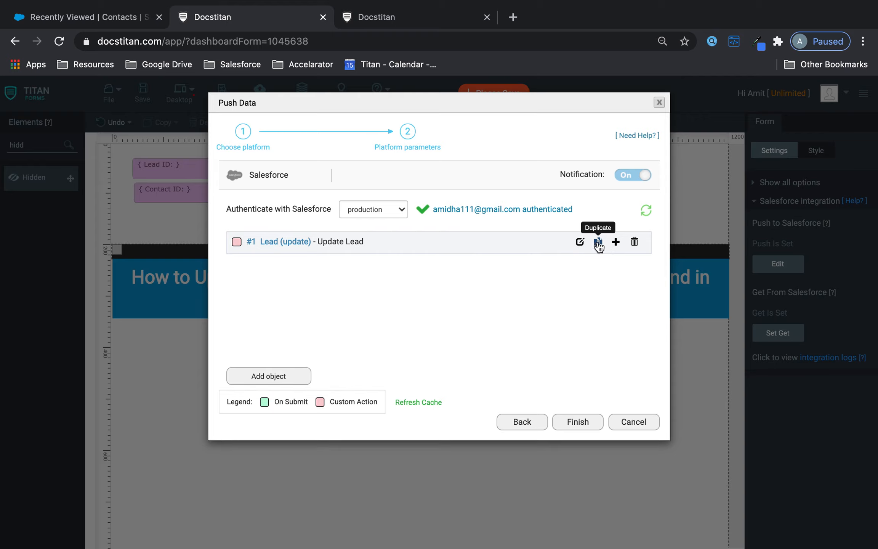
Duplicate the Lead update object and switch the copy to the Contact object.
{"action": "left_click", "coordinate": [598, 241]}
{"action": "left_click", "coordinate": [579, 268]}
{"action": "left_click", "coordinate": [449, 165]}
{"action": "key", "text": "BackSpace"}
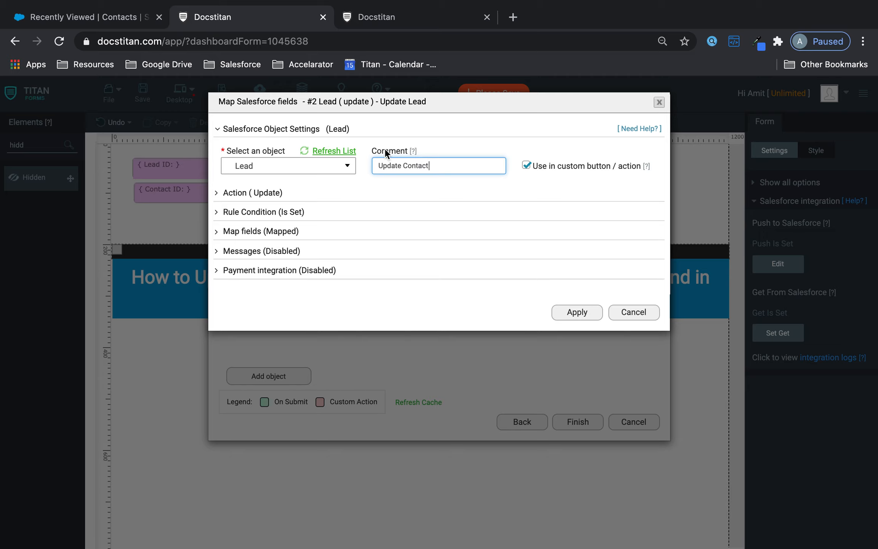
{"action": "left_click", "coordinate": [280, 166]}
{"action": "type", "text": "conta"}
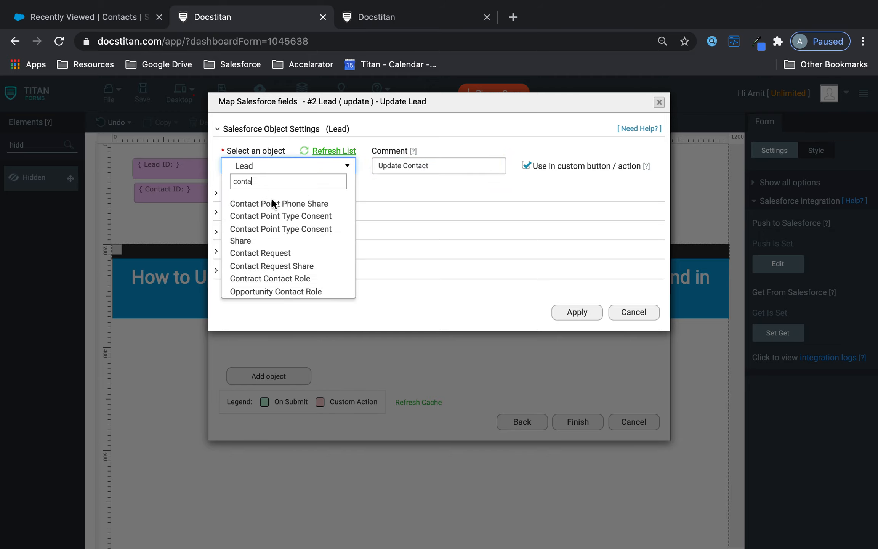
{"action": "scroll", "coordinate": [277, 247], "scroll_direction": "up", "scroll_amount": 3}
{"action": "scroll", "coordinate": [286, 219], "scroll_direction": "up", "scroll_amount": 3}
{"action": "left_click", "coordinate": [267, 226]}
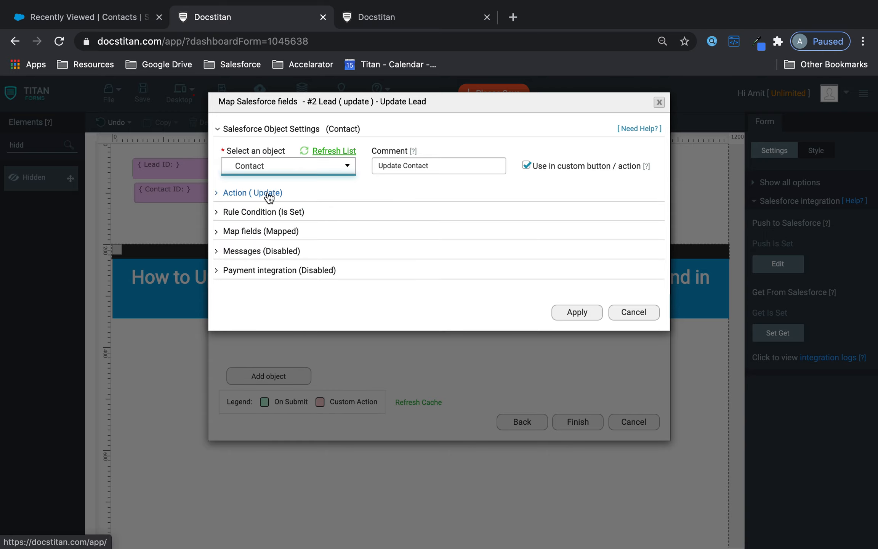
Match the Contact update on Contact ID equals the form's Contact ID.
{"action": "left_click", "coordinate": [269, 194]}
{"action": "left_click", "coordinate": [262, 283]}
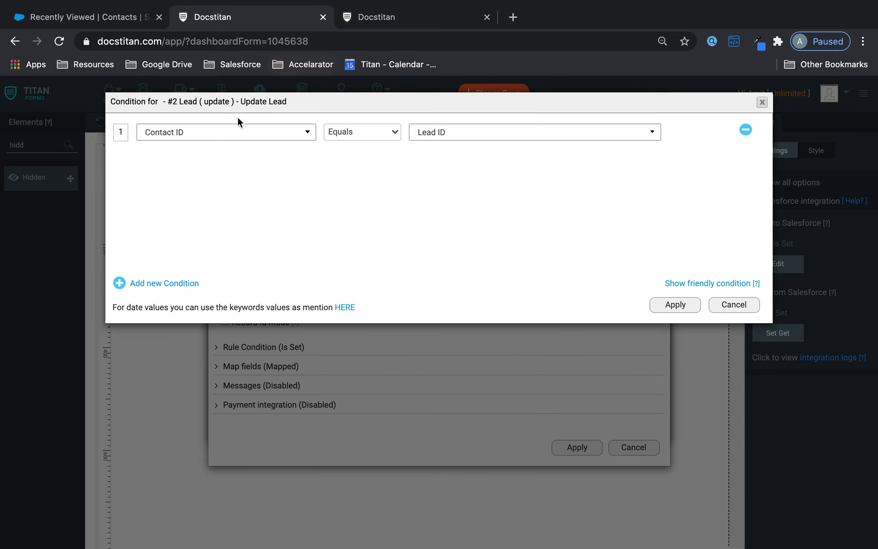
{"action": "left_click", "coordinate": [449, 129]}
{"action": "left_click", "coordinate": [450, 221]}
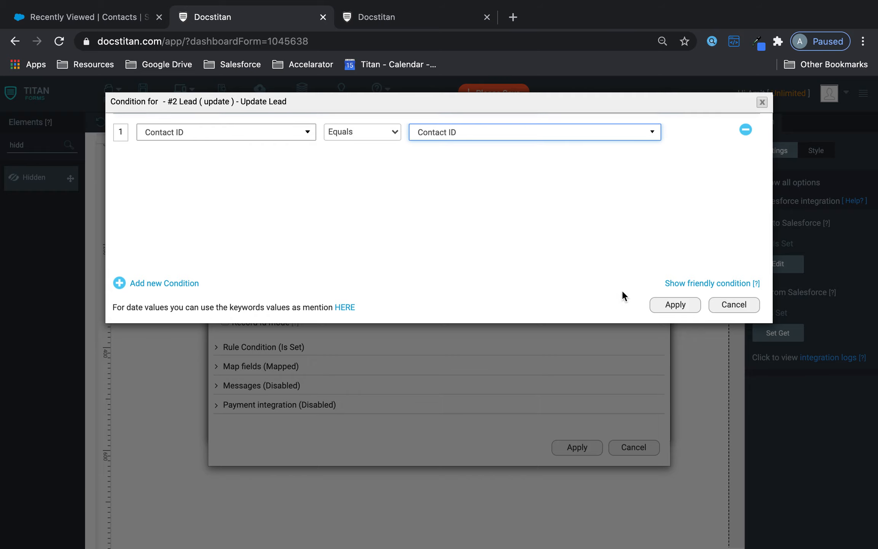
{"action": "left_click", "coordinate": [690, 309]}
Run the Contact update only when Contact ID is not empty.
{"action": "left_click", "coordinate": [263, 346]}
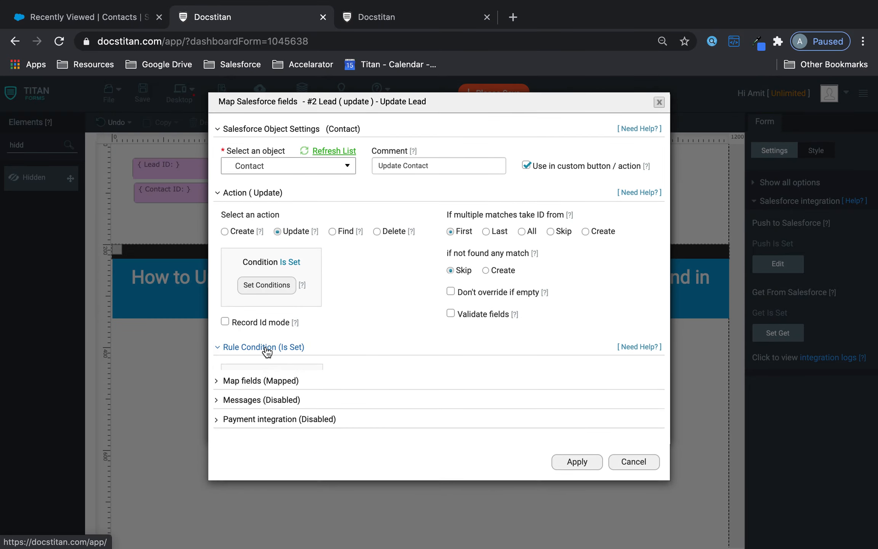
{"action": "left_click", "coordinate": [285, 400]}
{"action": "left_click", "coordinate": [332, 137]}
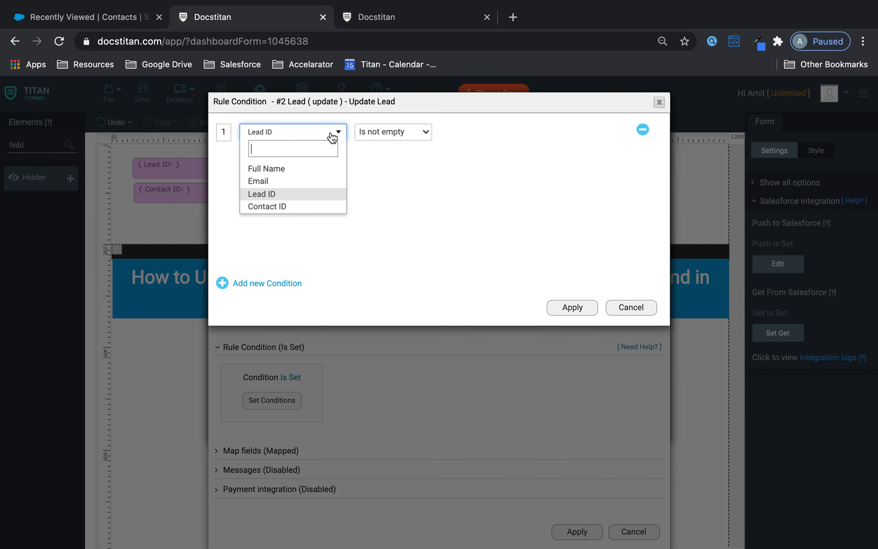
{"action": "left_click", "coordinate": [295, 206]}
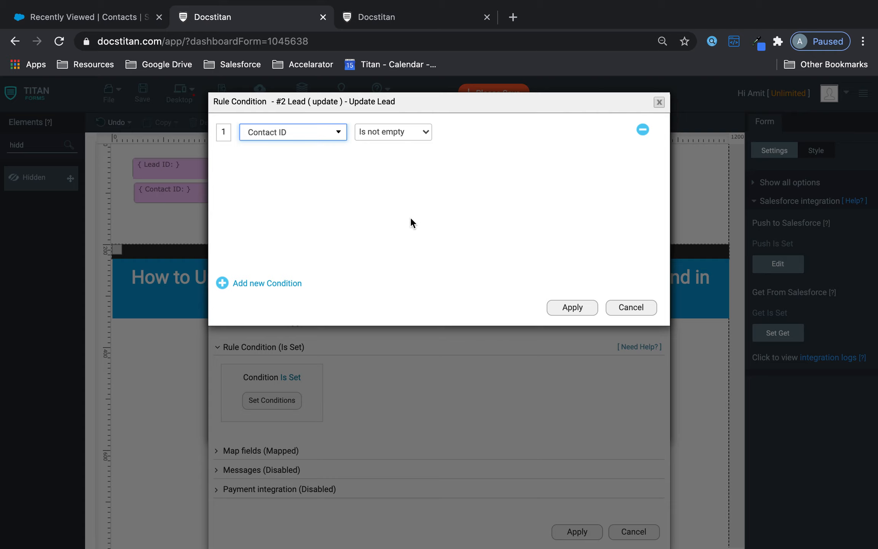
{"action": "left_click", "coordinate": [563, 309]}
{"action": "left_click", "coordinate": [228, 451]}
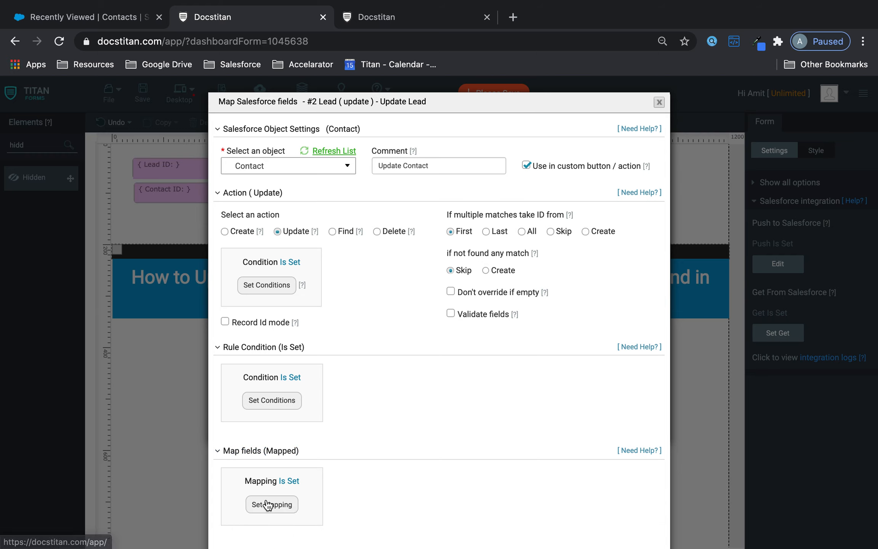
Open the Contact field mapping with the field list showing All fields.
{"action": "left_click", "coordinate": [268, 505]}
{"action": "left_click", "coordinate": [691, 156]}
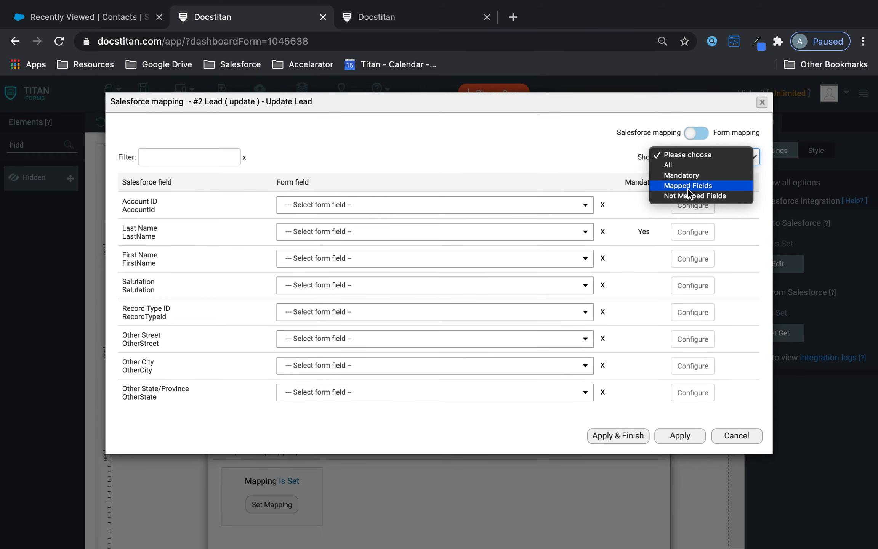
{"action": "left_click", "coordinate": [687, 185]}
{"action": "left_click", "coordinate": [697, 156]}
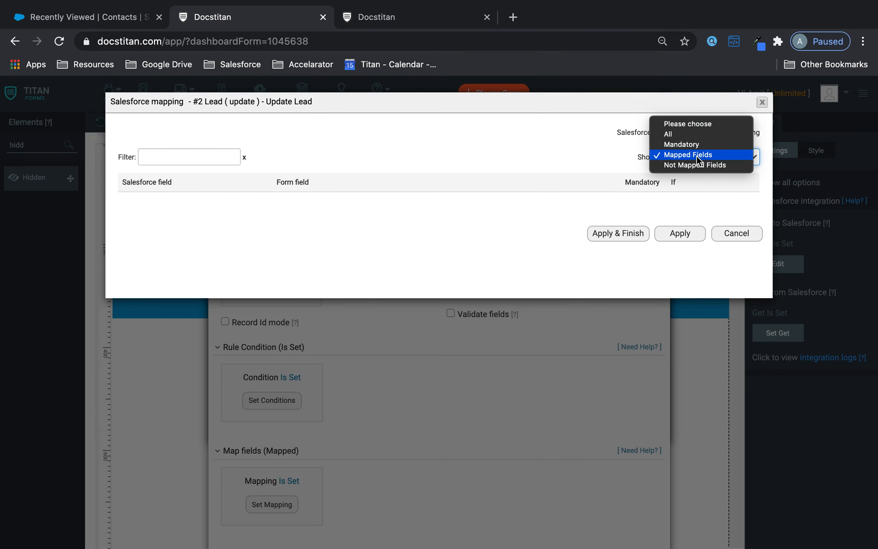
{"action": "left_click", "coordinate": [681, 133]}
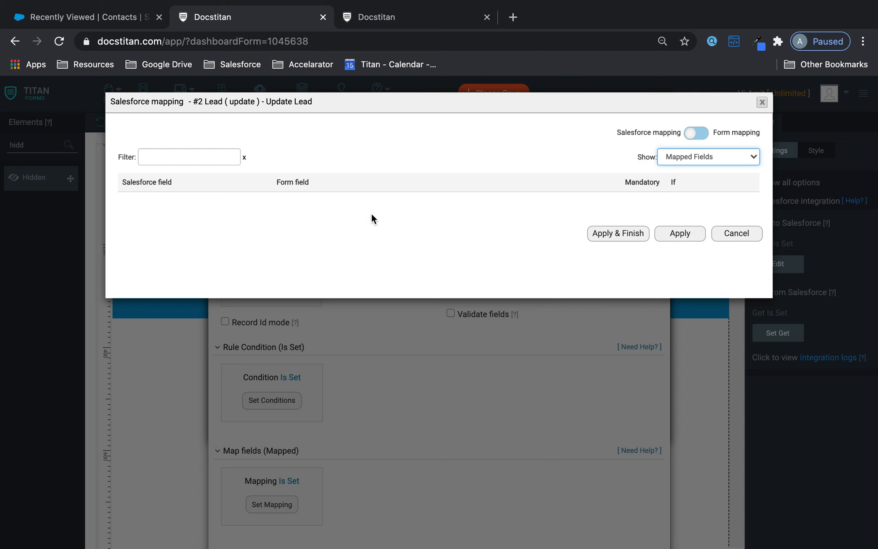
Map Contact Last Name and First Name to Full Name.Last Name and Full Name.First Name.
{"action": "left_click", "coordinate": [323, 239]}
{"action": "type", "text": "las"}
{"action": "left_click", "coordinate": [299, 272]}
{"action": "left_click", "coordinate": [322, 258]}
{"action": "type", "text": "fir"}
{"action": "left_click", "coordinate": [314, 295]}
Map Contact Email to the form's Email field and apply the mapping.
{"action": "left_click", "coordinate": [191, 153]}
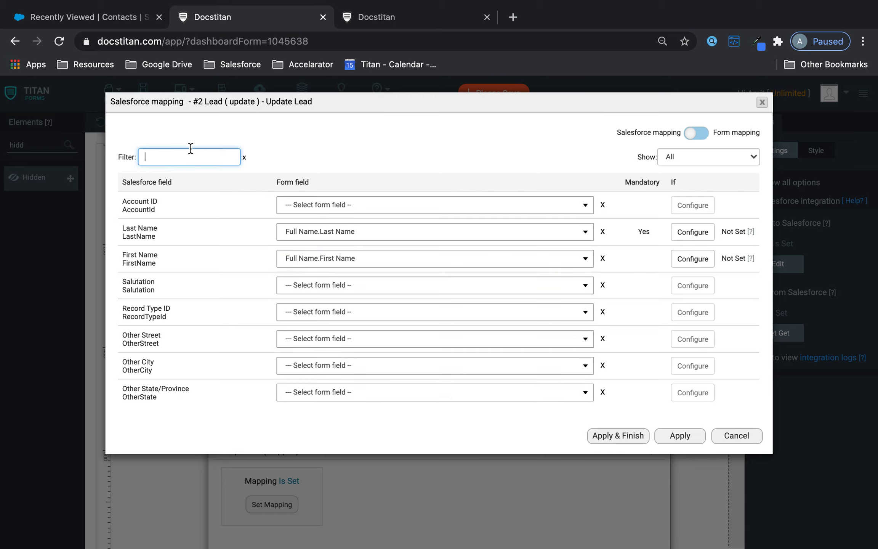
{"action": "type", "text": "ema"}
{"action": "left_click", "coordinate": [310, 205]}
{"action": "type", "text": "em"}
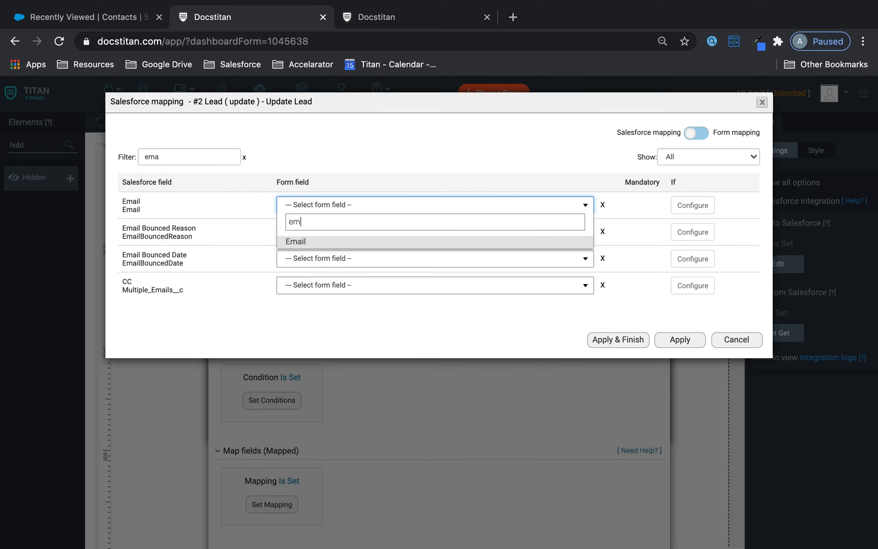
{"action": "left_click", "coordinate": [307, 241]}
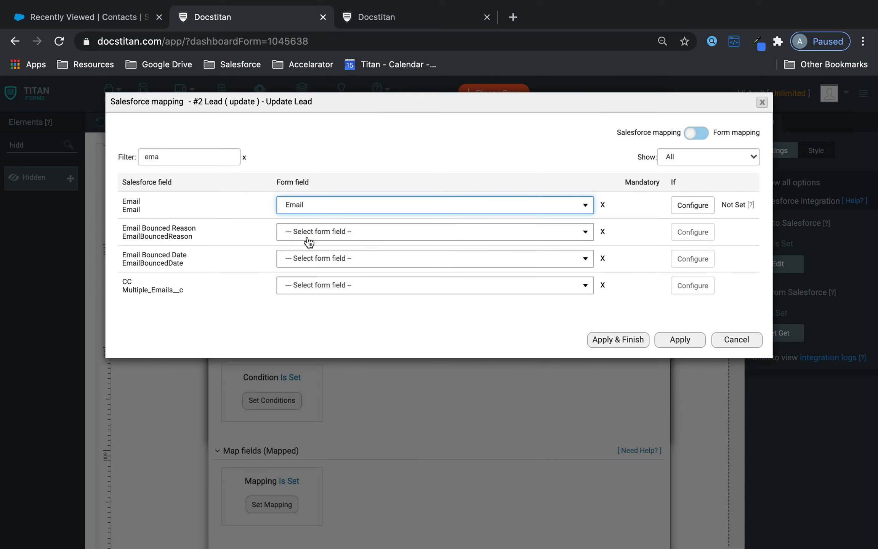
{"action": "left_click", "coordinate": [613, 338]}
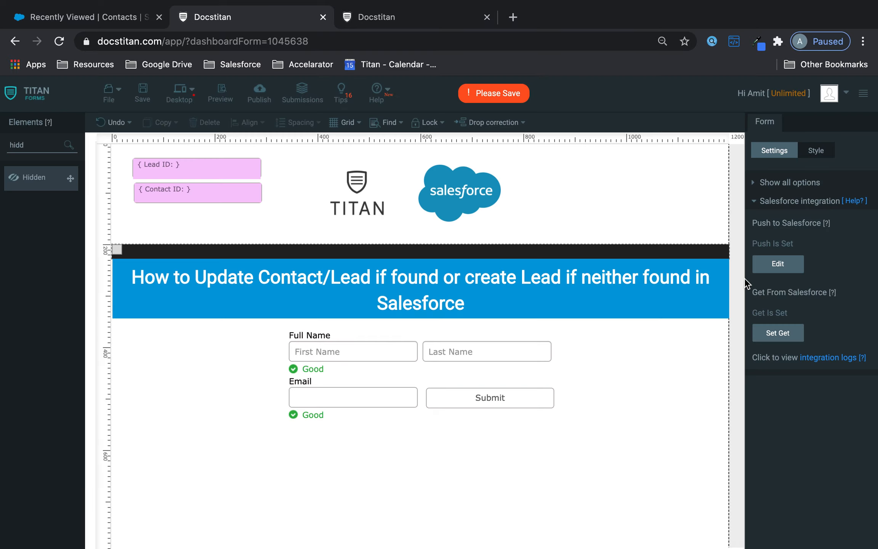
{"action": "left_click", "coordinate": [778, 263]}
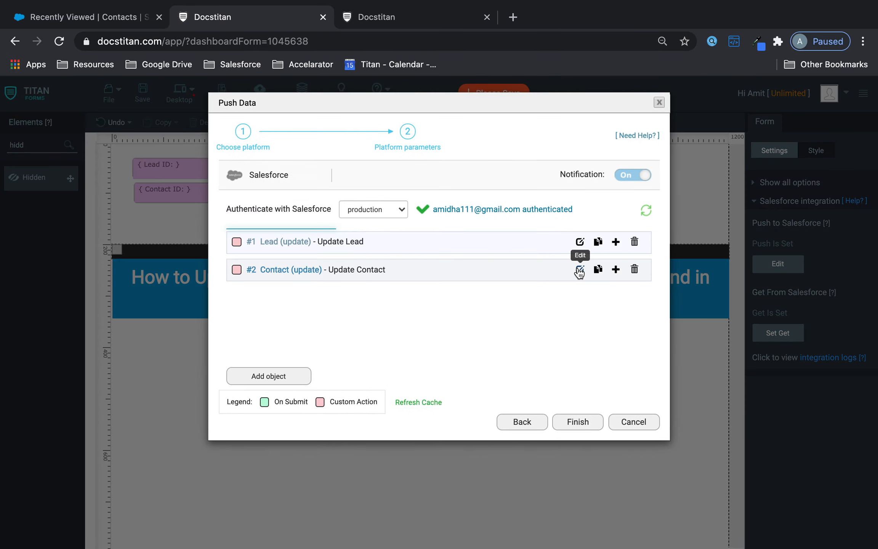
Add a third push object for Lead with a 'found' comment, enabled as a custom action.
{"action": "left_click", "coordinate": [280, 372]}
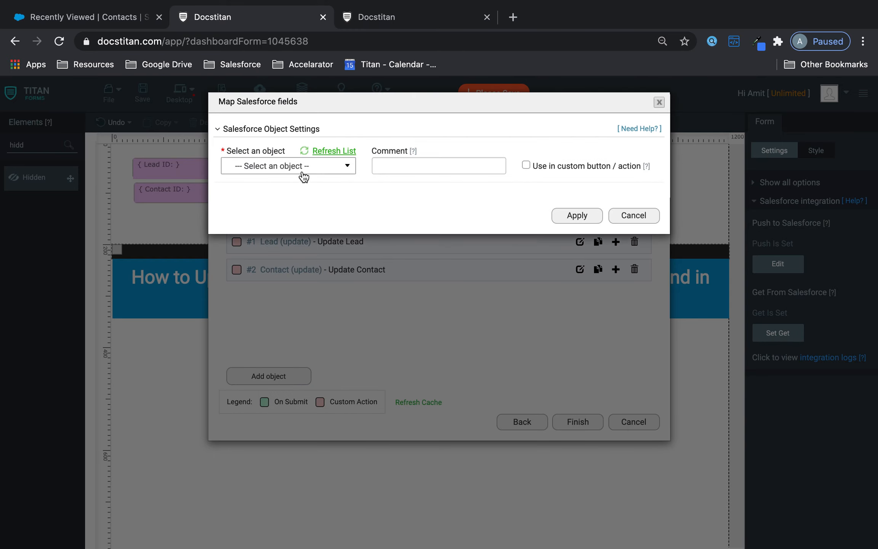
{"action": "left_click", "coordinate": [301, 173]}
{"action": "type", "text": "lead"}
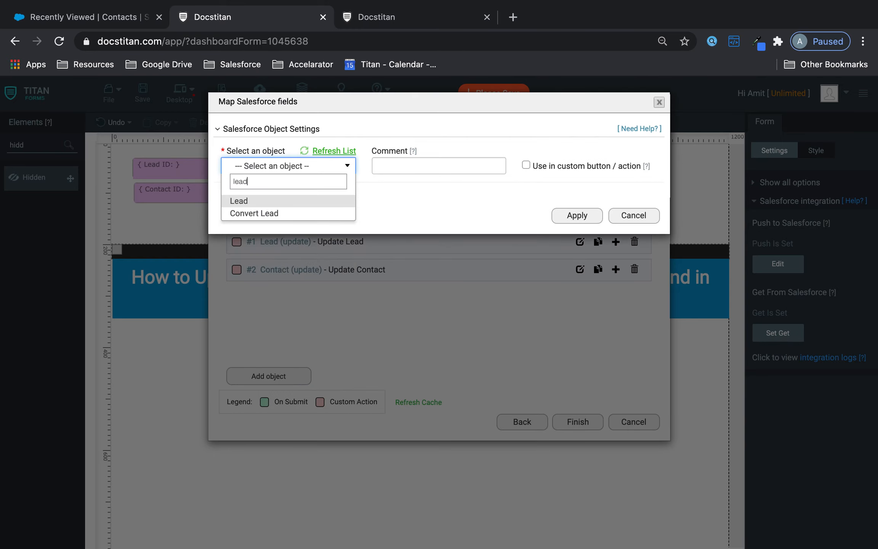
{"action": "left_click", "coordinate": [281, 202]}
{"action": "left_click", "coordinate": [409, 164]}
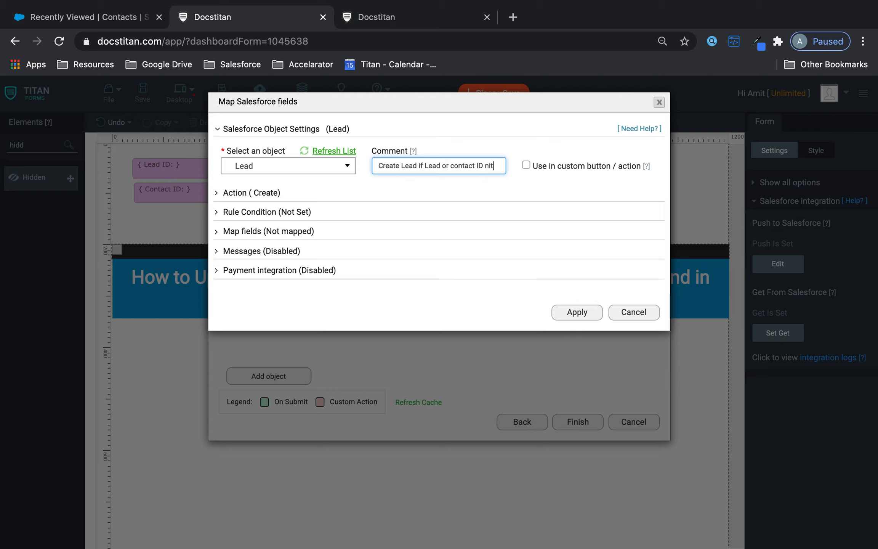
{"action": "type", "text": "found"}
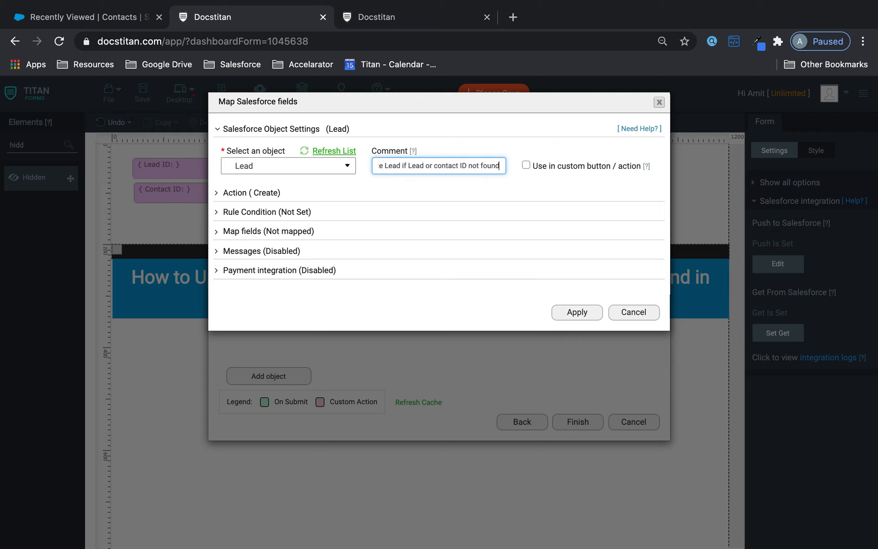
{"action": "left_click", "coordinate": [526, 165]}
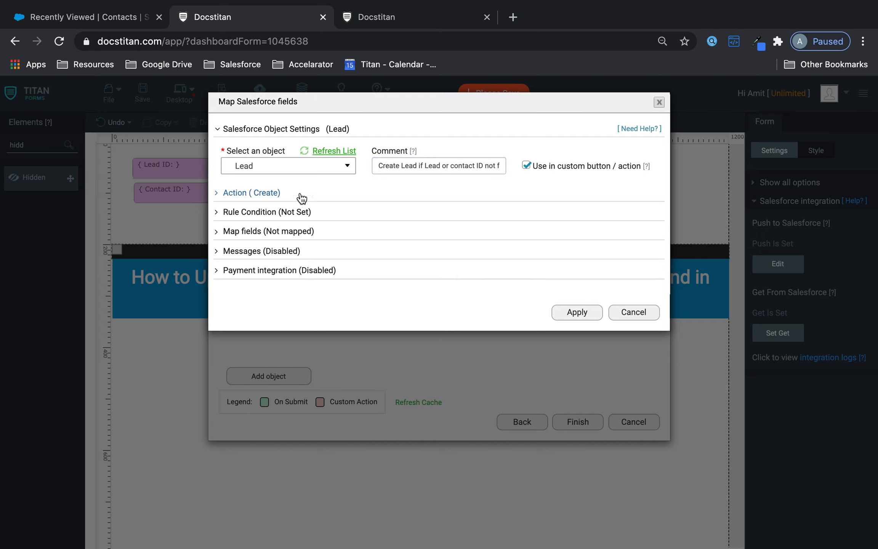
Give the new Lead object a rule condition requiring Lead ID to be empty.
{"action": "left_click", "coordinate": [253, 218]}
{"action": "left_click", "coordinate": [271, 261]}
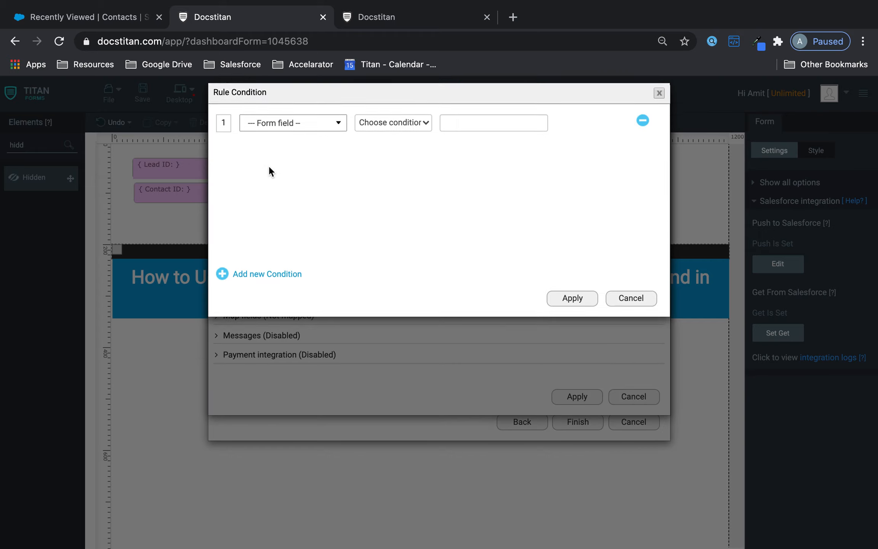
{"action": "left_click", "coordinate": [284, 134]}
{"action": "left_click", "coordinate": [286, 193]}
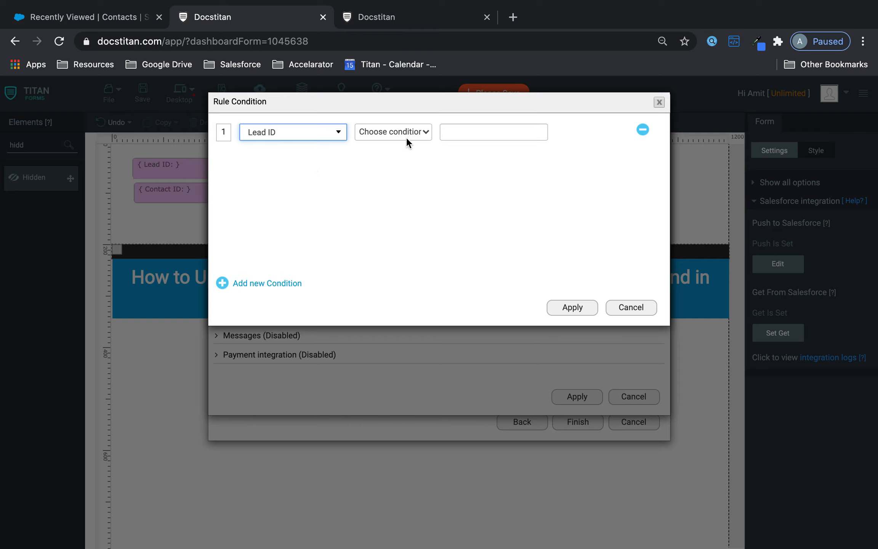
{"action": "left_click", "coordinate": [405, 138]}
{"action": "left_click", "coordinate": [383, 212]}
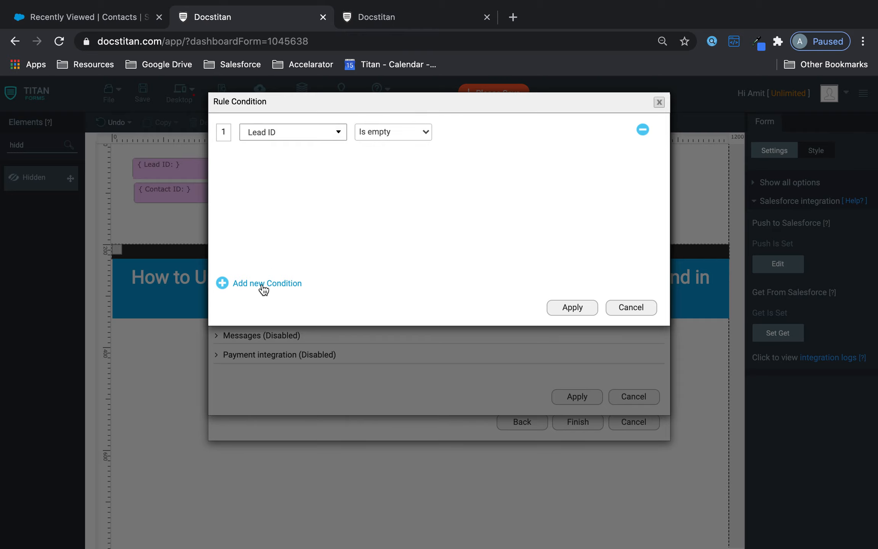
Add a second rule with And requiring Contact ID to be empty, and confirm.
{"action": "left_click", "coordinate": [264, 283]}
{"action": "left_click", "coordinate": [485, 133]}
{"action": "left_click", "coordinate": [485, 155]}
{"action": "left_click", "coordinate": [288, 157]}
{"action": "left_click", "coordinate": [287, 233]}
{"action": "left_click", "coordinate": [378, 162]}
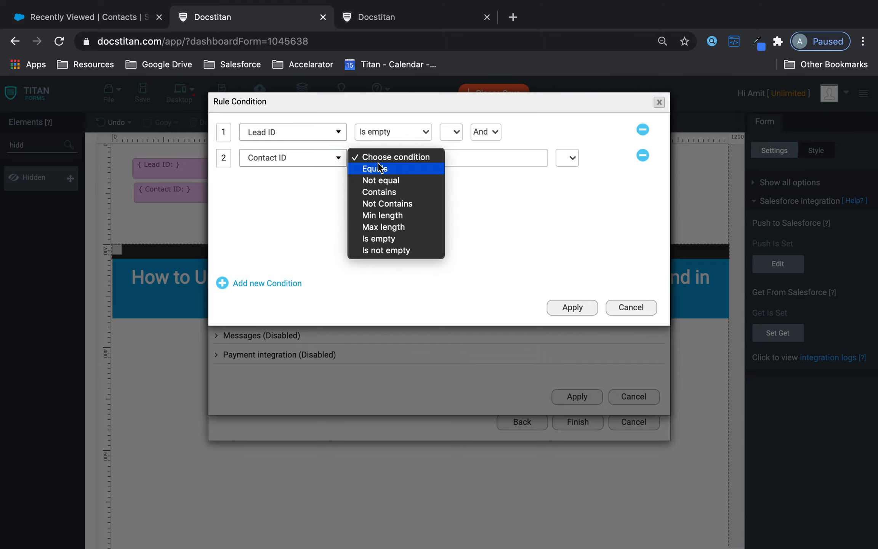
{"action": "left_click", "coordinate": [378, 233]}
{"action": "left_click", "coordinate": [570, 307]}
Map Last Name and First Name to Full Name.Last Name and Full Name.First Name.
{"action": "left_click", "coordinate": [305, 317]}
{"action": "left_click", "coordinate": [291, 369]}
{"action": "left_click", "coordinate": [323, 204]}
{"action": "type", "text": "las"}
{"action": "left_click", "coordinate": [309, 242]}
{"action": "left_click", "coordinate": [316, 231]}
{"action": "type", "text": "fir"}
{"action": "left_click", "coordinate": [314, 271]}
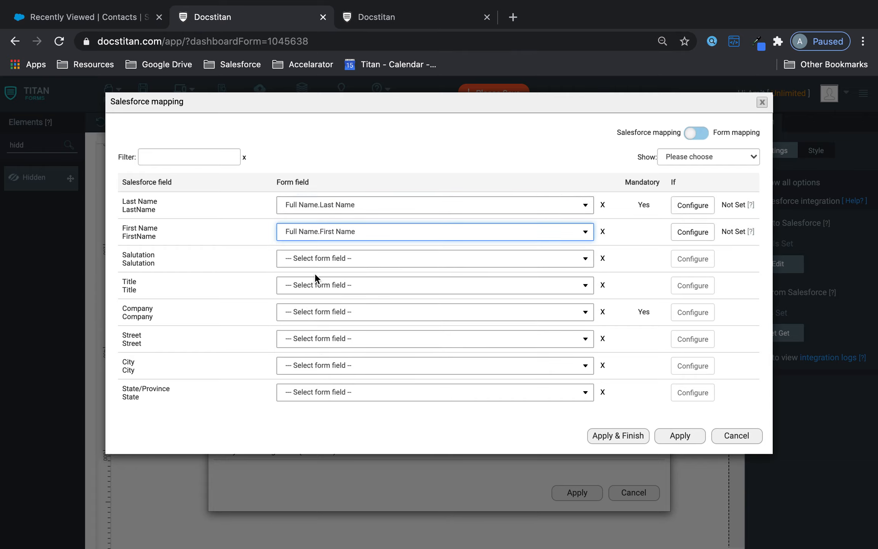
Map Email to the form's Email field and finish the push setup.
{"action": "left_click", "coordinate": [180, 160]}
{"action": "type", "text": "em"}
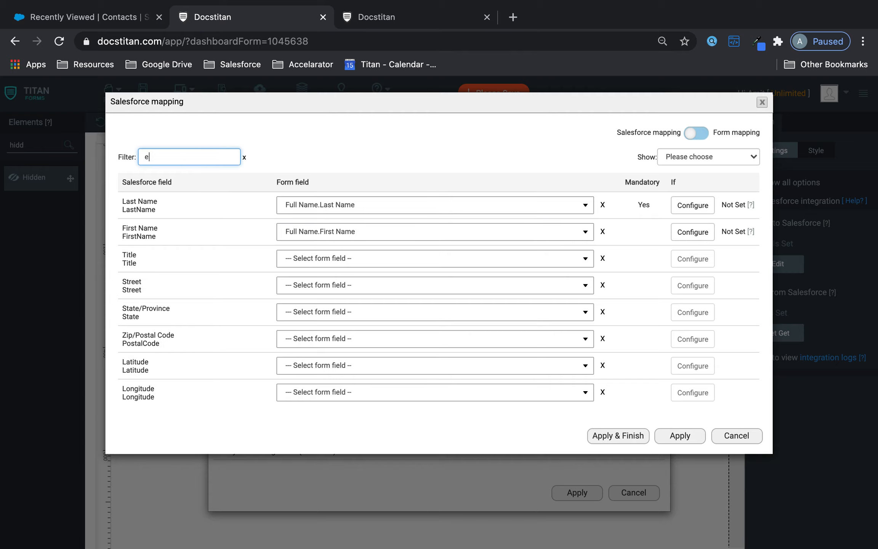
{"action": "left_click", "coordinate": [299, 207]}
{"action": "type", "text": "ema"}
{"action": "left_click", "coordinate": [297, 241]}
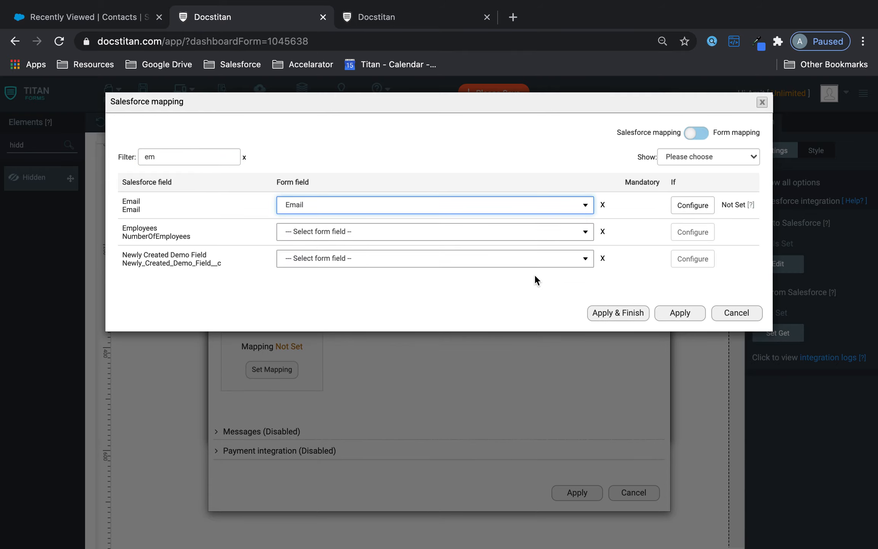
{"action": "left_click", "coordinate": [610, 312]}
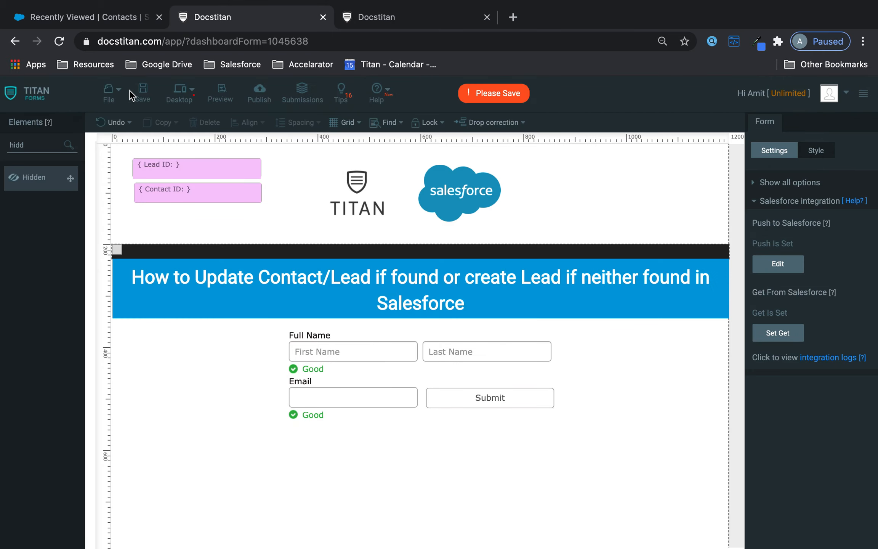
Save the form and add Lead (update) as the Submit button's first Salesforce action.
{"action": "left_click", "coordinate": [143, 92]}
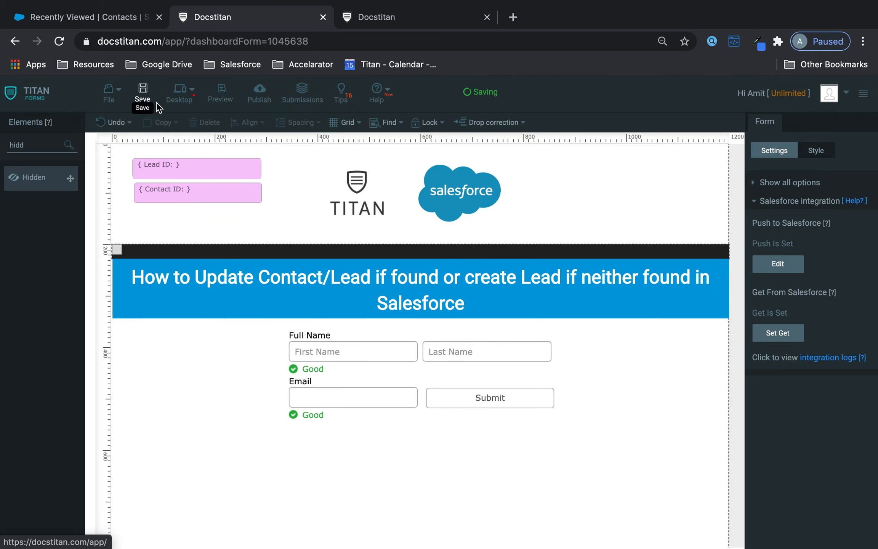
{"action": "left_click", "coordinate": [517, 401]}
{"action": "left_click", "coordinate": [785, 351]}
{"action": "left_click", "coordinate": [409, 338]}
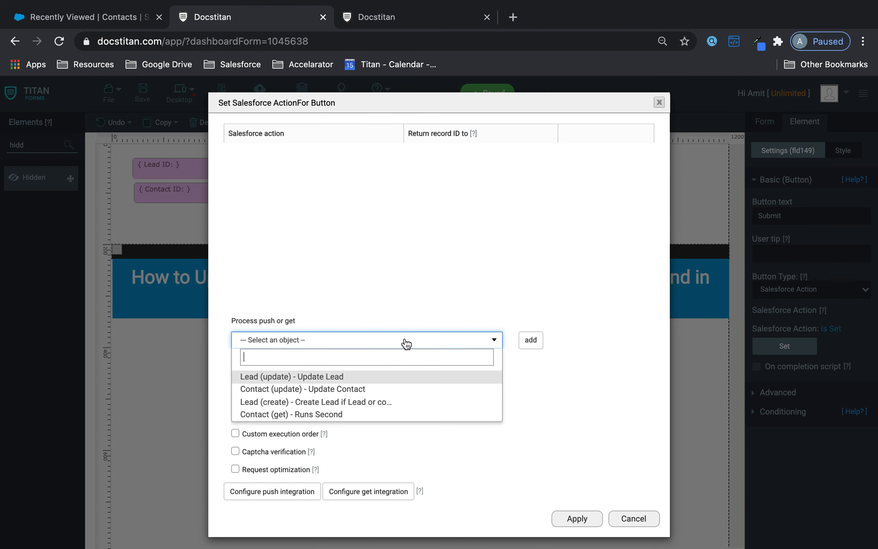
{"action": "left_click", "coordinate": [367, 376]}
{"action": "left_click", "coordinate": [526, 340]}
Add Contact (update) then Lead (create) to the Submit actions and apply.
{"action": "left_click", "coordinate": [408, 343]}
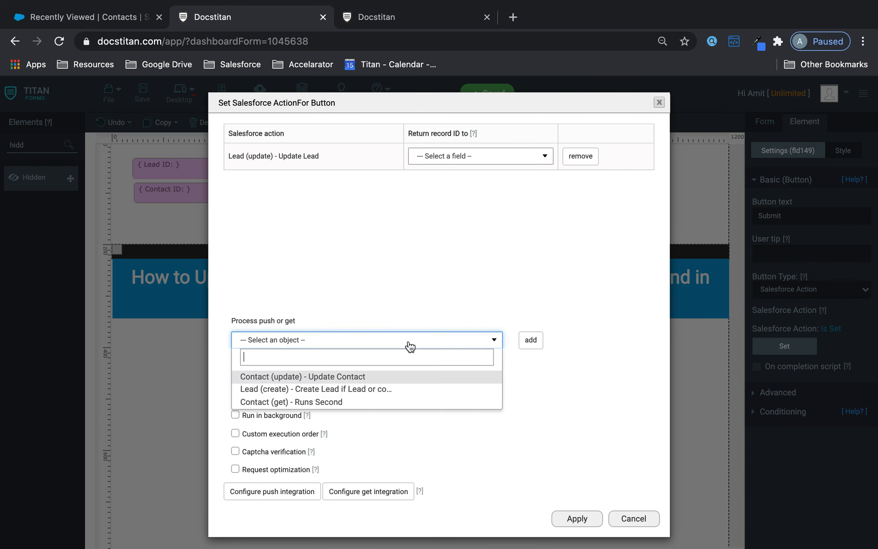
{"action": "left_click", "coordinate": [364, 377]}
{"action": "left_click", "coordinate": [531, 339]}
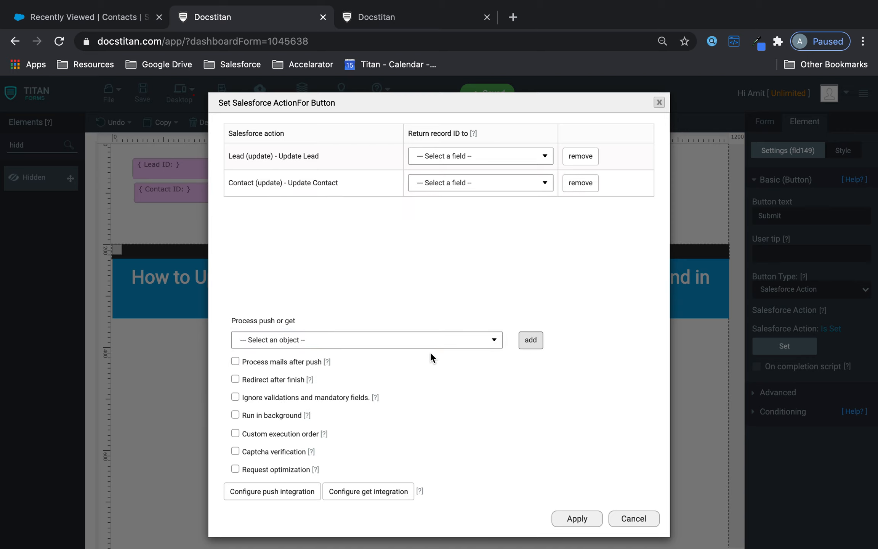
{"action": "left_click", "coordinate": [431, 345]}
{"action": "left_click", "coordinate": [345, 377]}
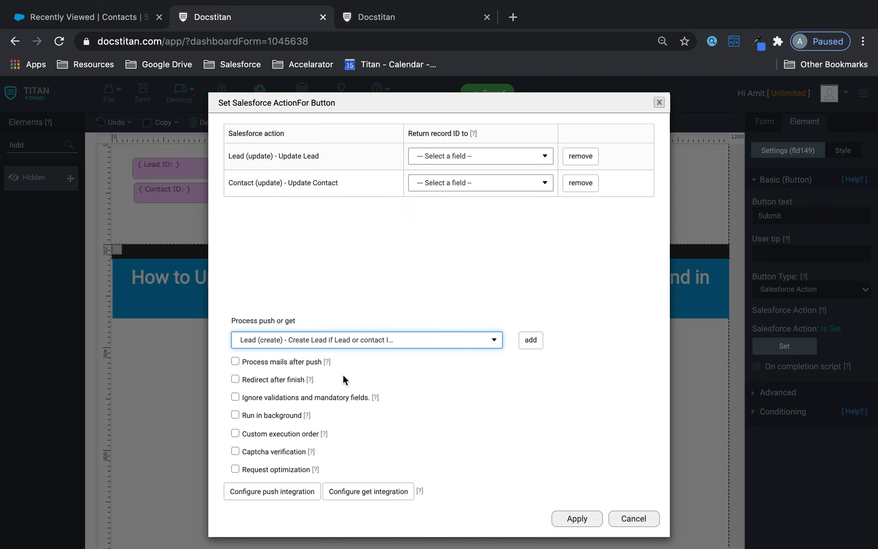
{"action": "left_click", "coordinate": [524, 346]}
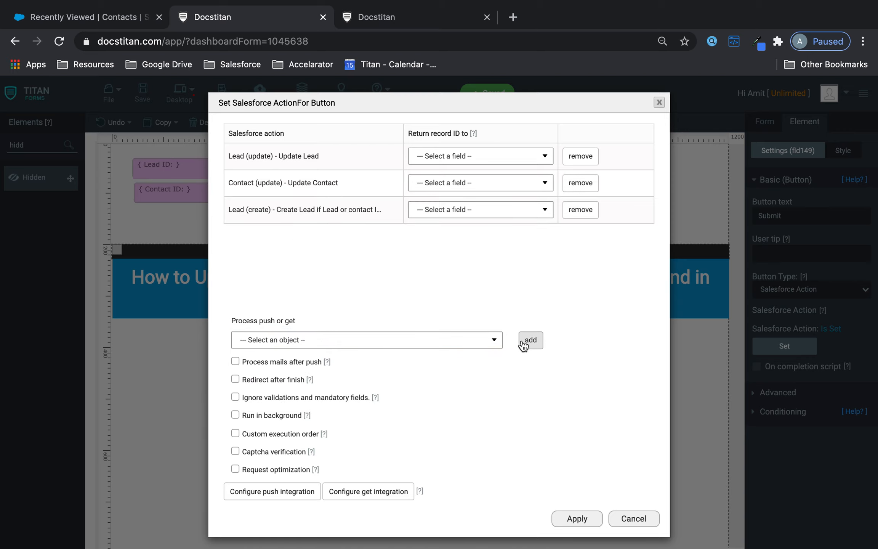
{"action": "left_click", "coordinate": [577, 519]}
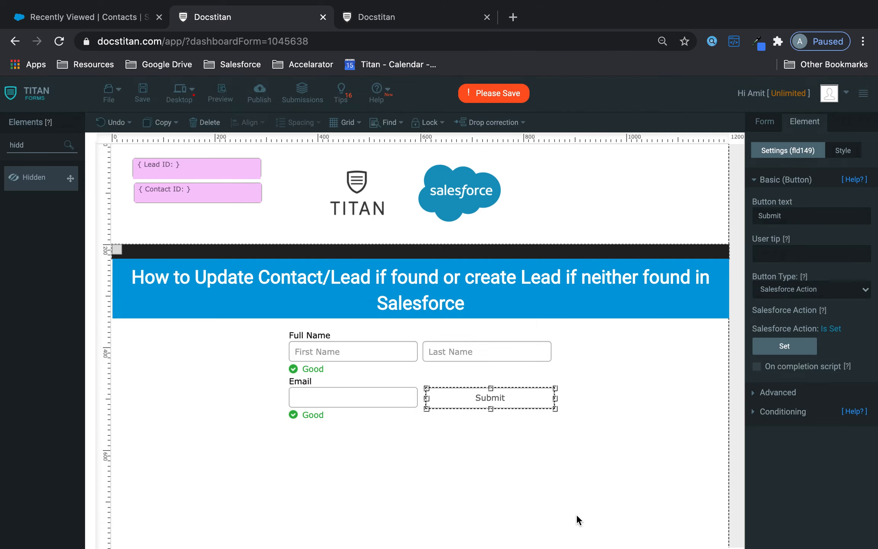
Save the form, paste the existing contact's email into the reloaded live form, and check that contact in Salesforce.
{"action": "left_click", "coordinate": [142, 92]}
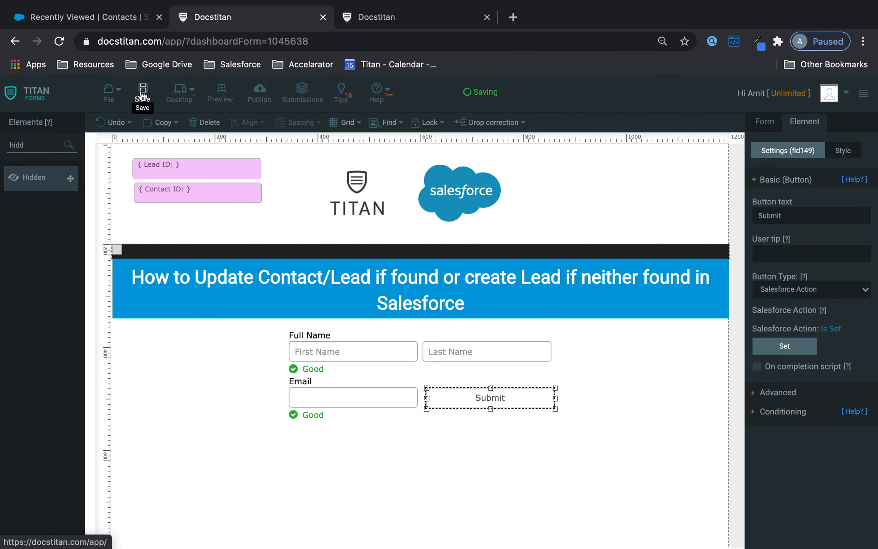
{"action": "left_click", "coordinate": [376, 9]}
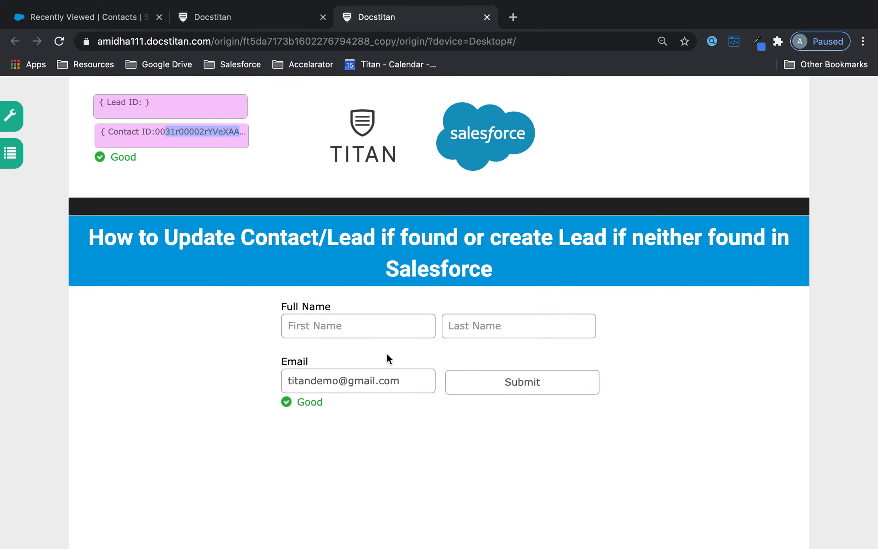
{"action": "left_click", "coordinate": [414, 381]}
{"action": "left_click_drag", "start_coordinate": [414, 381], "coordinate": [272, 383]}
{"action": "key", "text": "ctrl+c"}
{"action": "left_click", "coordinate": [59, 41]}
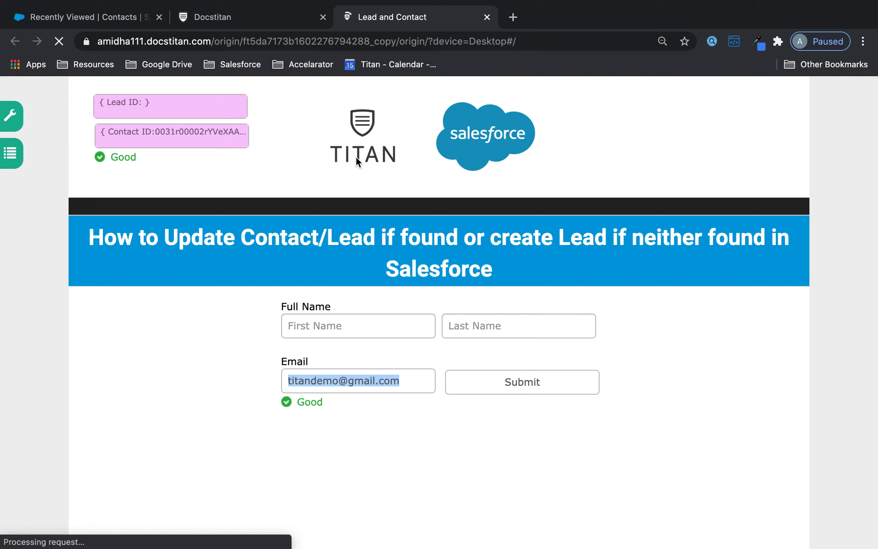
{"action": "left_click", "coordinate": [396, 385]}
{"action": "key", "text": "ctrl+v"}
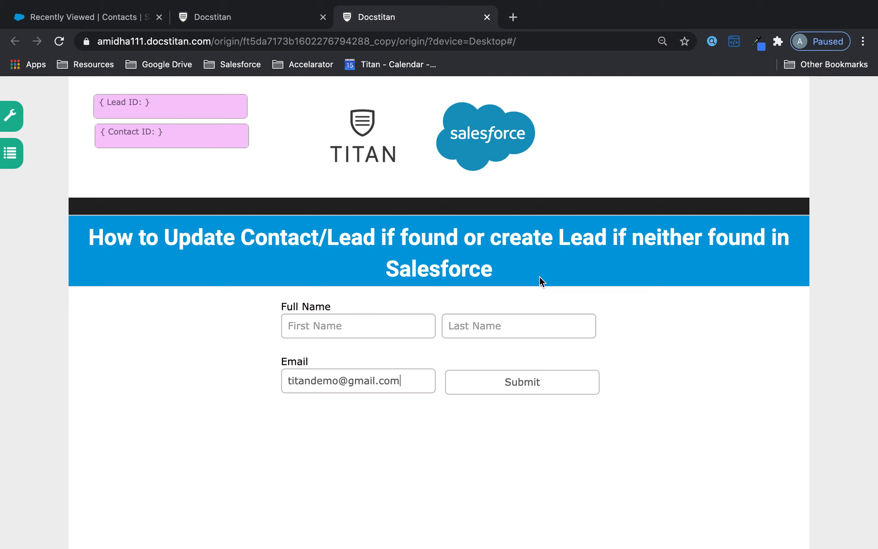
{"action": "left_click", "coordinate": [457, 448]}
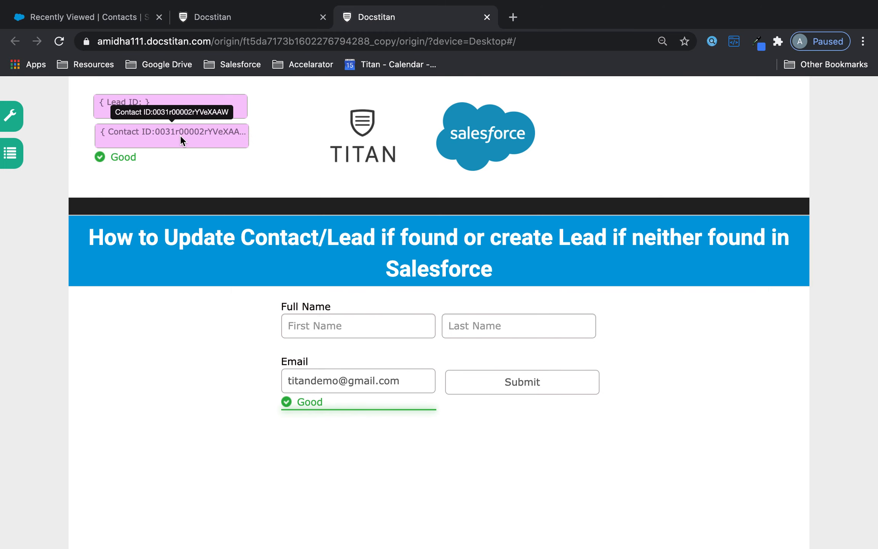
{"action": "left_click", "coordinate": [83, 15]}
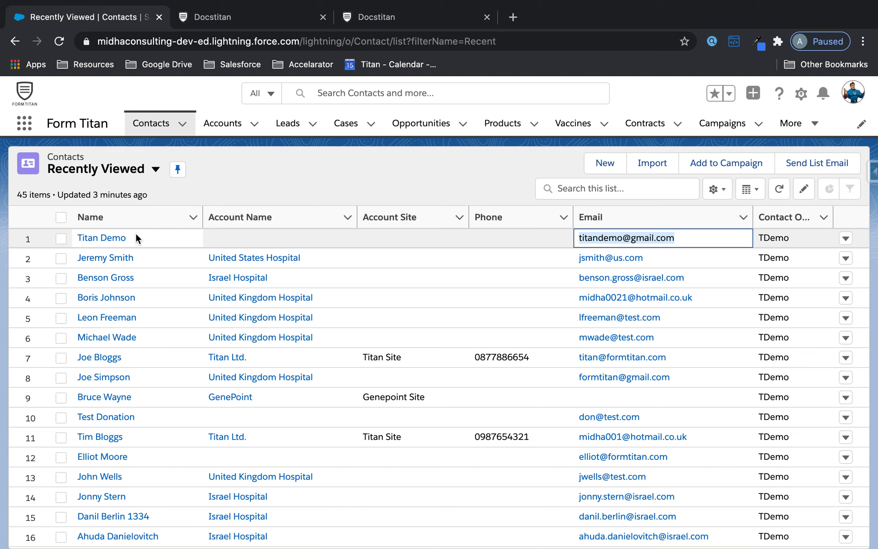
{"action": "left_click", "coordinate": [85, 233]}
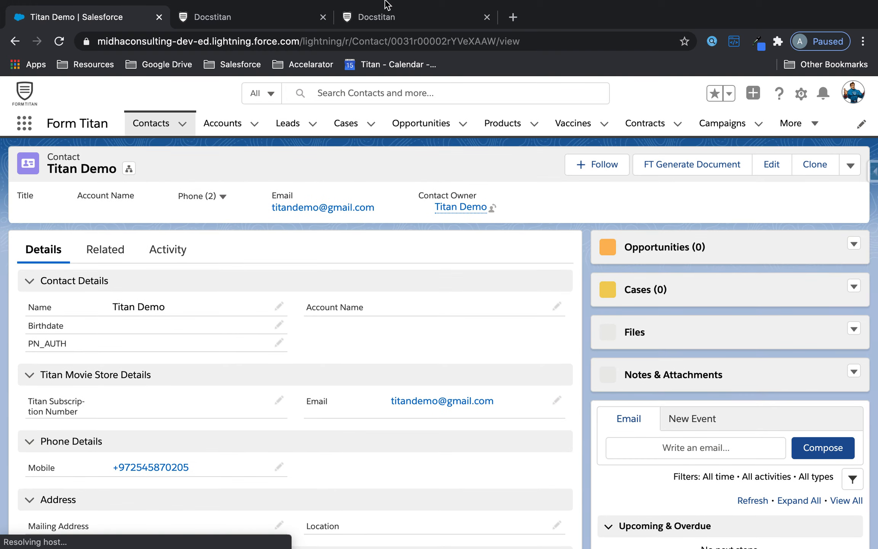
Enter the name Titan Demo (Updated) on the live form and submit it.
{"action": "left_click", "coordinate": [380, 15]}
{"action": "left_click", "coordinate": [351, 323]}
{"action": "type", "text": "Titan"}
{"action": "left_click", "coordinate": [570, 334]}
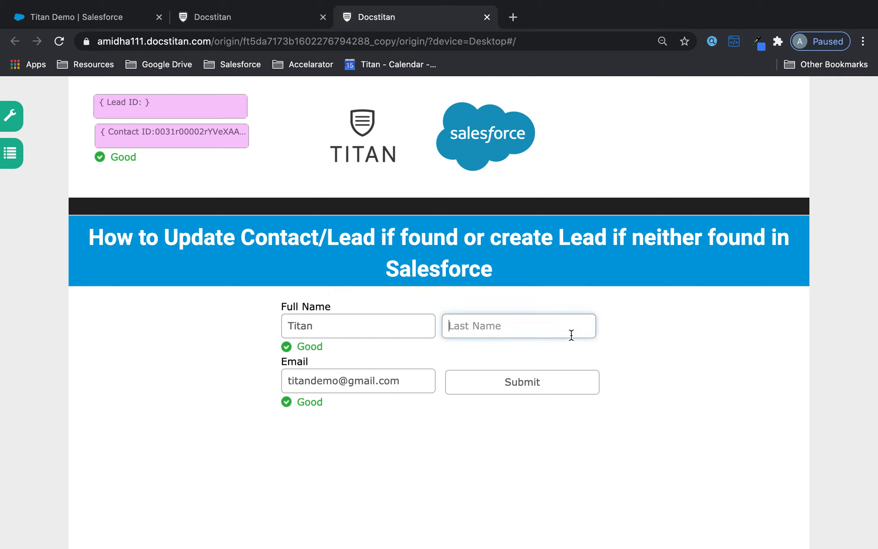
{"action": "type", "text": "Demo (Updated"}
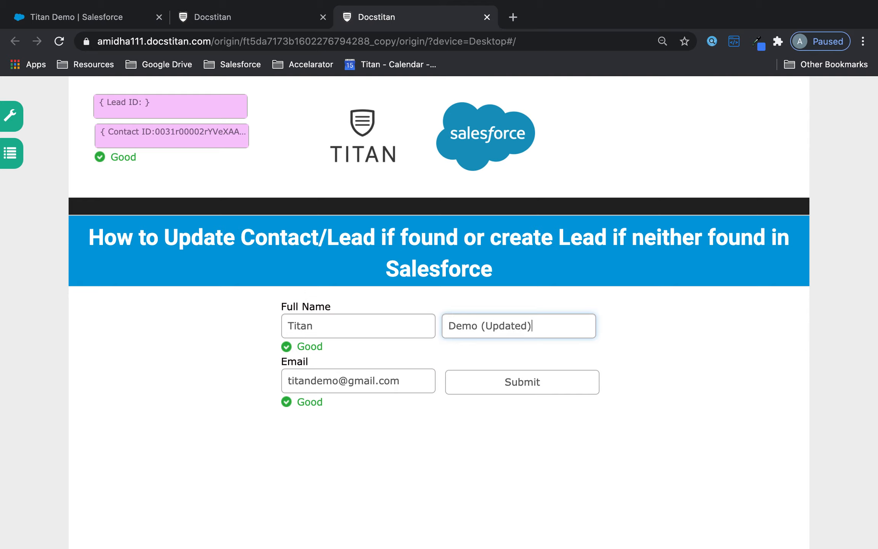
{"action": "left_click", "coordinate": [551, 389]}
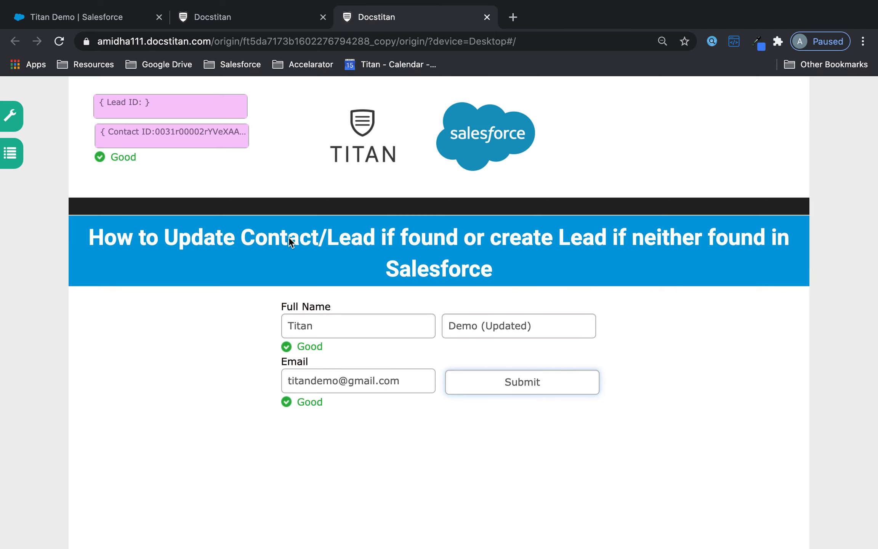
{"action": "left_click", "coordinate": [222, 15]}
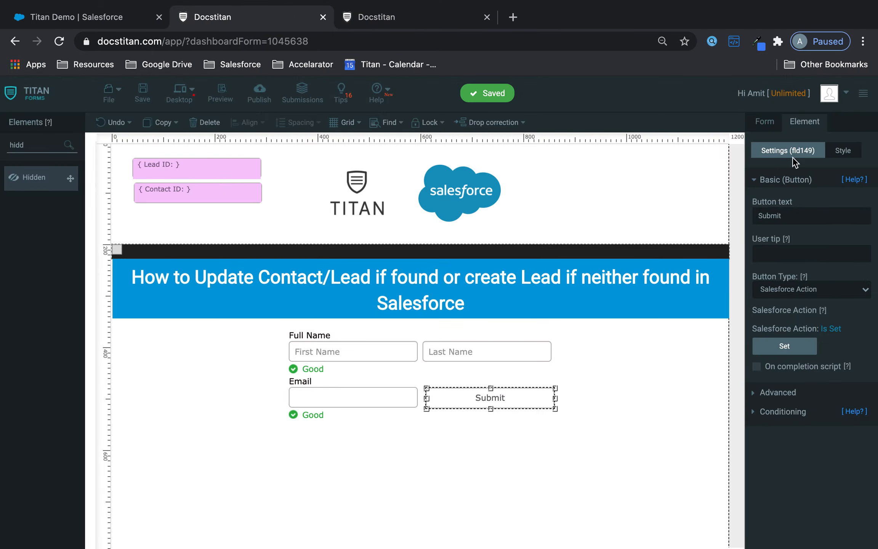
Open the form's integration logs and follow the entry to the updated contact in Salesforce.
{"action": "left_click", "coordinate": [760, 120]}
{"action": "left_click", "coordinate": [815, 358]}
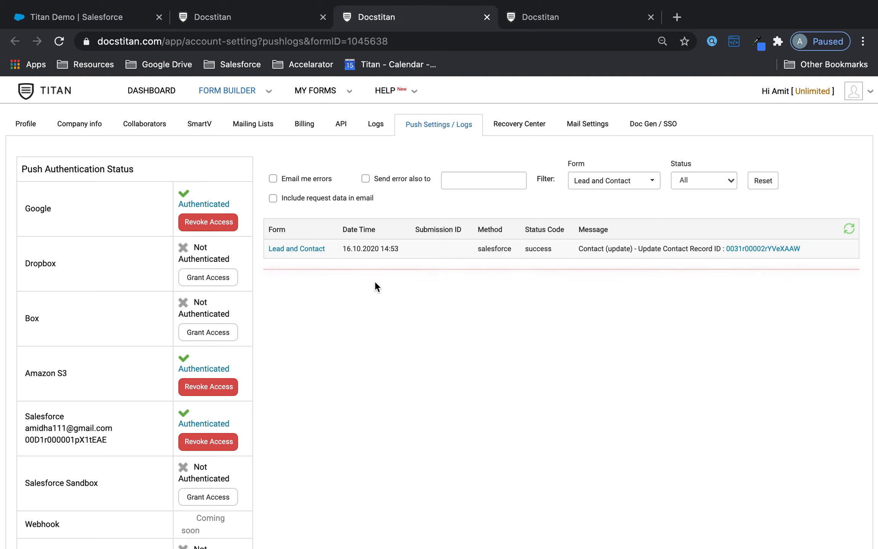
{"action": "left_click_drag", "start_coordinate": [361, 248], "coordinate": [511, 252]}
{"action": "left_click", "coordinate": [664, 252]}
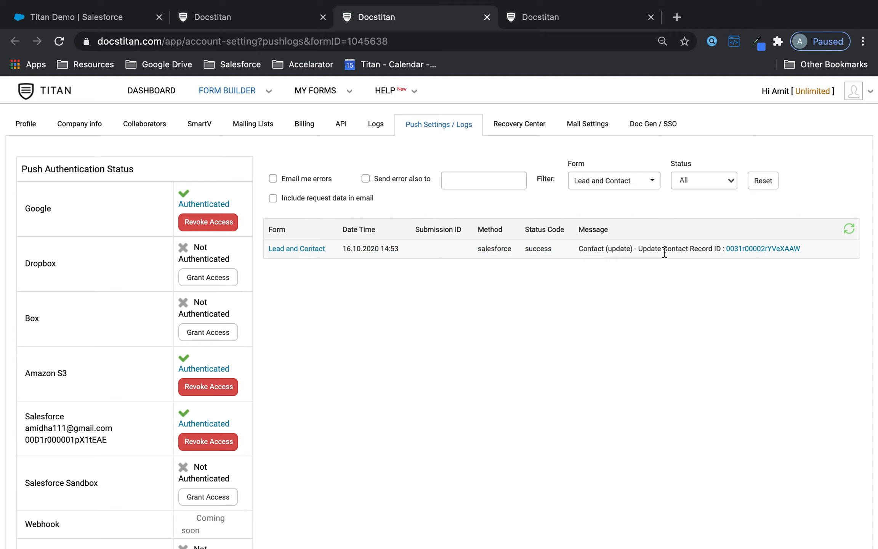
{"action": "left_click", "coordinate": [767, 248]}
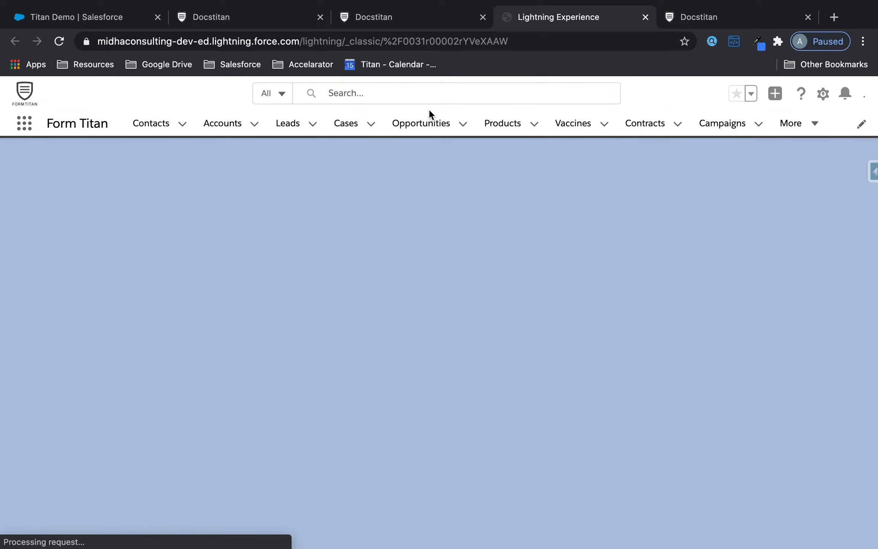
Confirm the contact's name now reads Titan Demo (Updated), then open the recently viewed Leads list.
{"action": "left_click", "coordinate": [157, 17]}
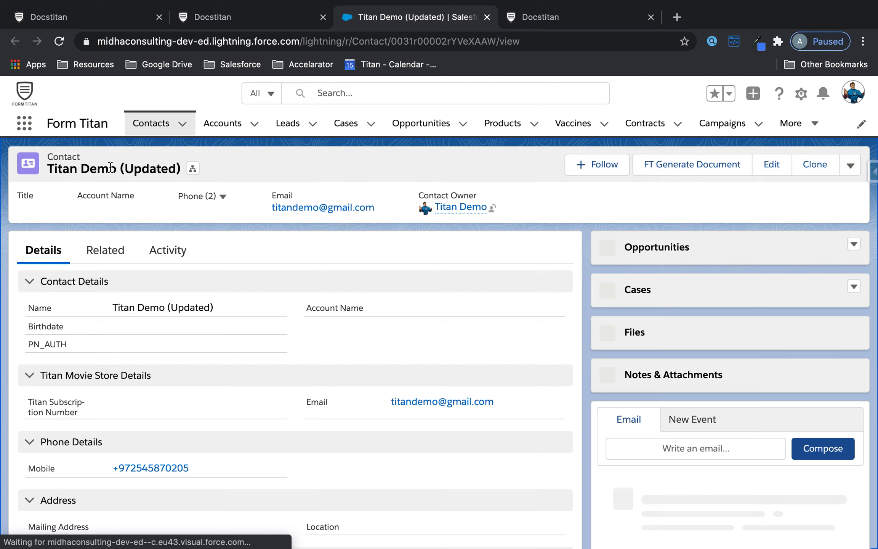
{"action": "left_click_drag", "start_coordinate": [121, 168], "coordinate": [177, 164]}
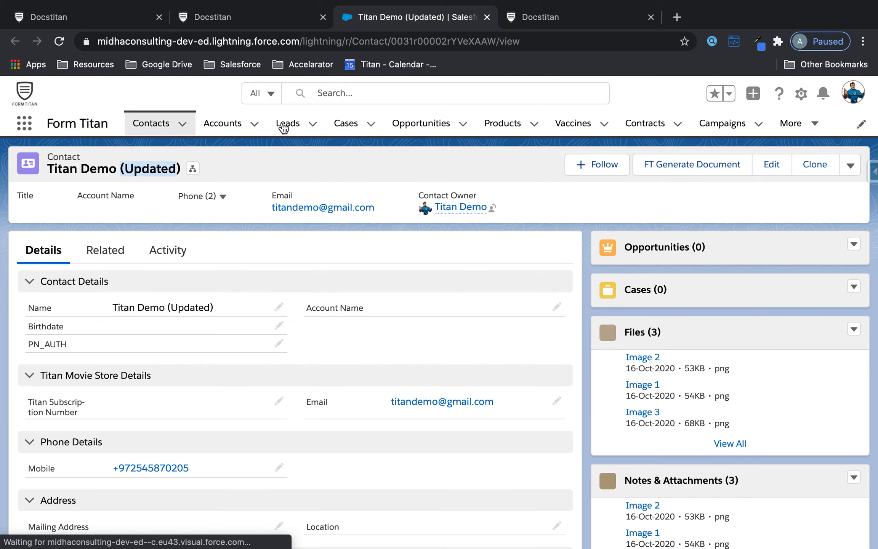
{"action": "left_click", "coordinate": [284, 124]}
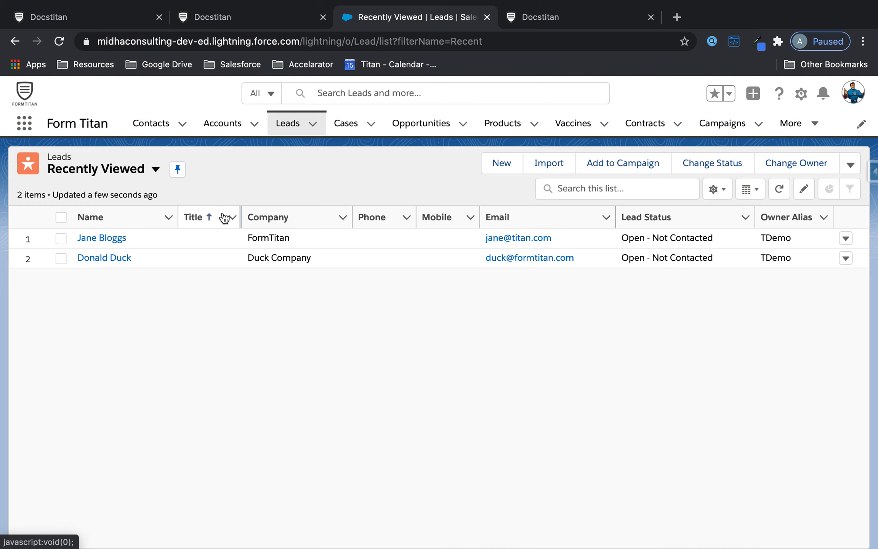
{"action": "left_click", "coordinate": [482, 243]}
{"action": "right_click", "coordinate": [523, 239]}
{"action": "left_click", "coordinate": [562, 327]}
{"action": "left_click", "coordinate": [553, 16]}
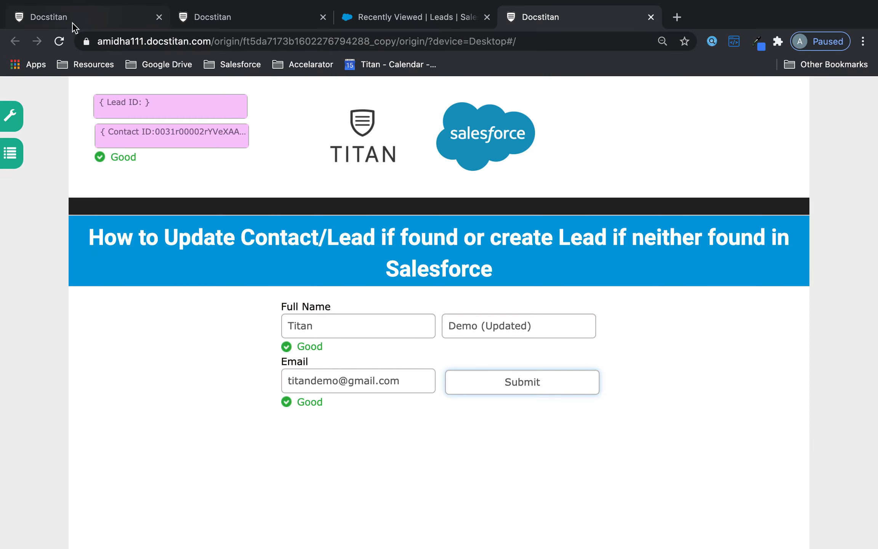
{"action": "left_click", "coordinate": [62, 43]}
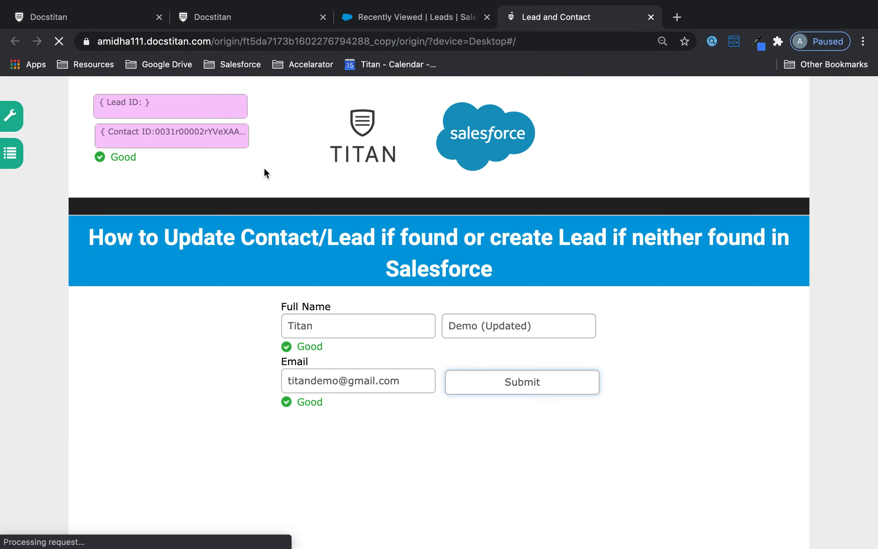
{"action": "left_click", "coordinate": [368, 380]}
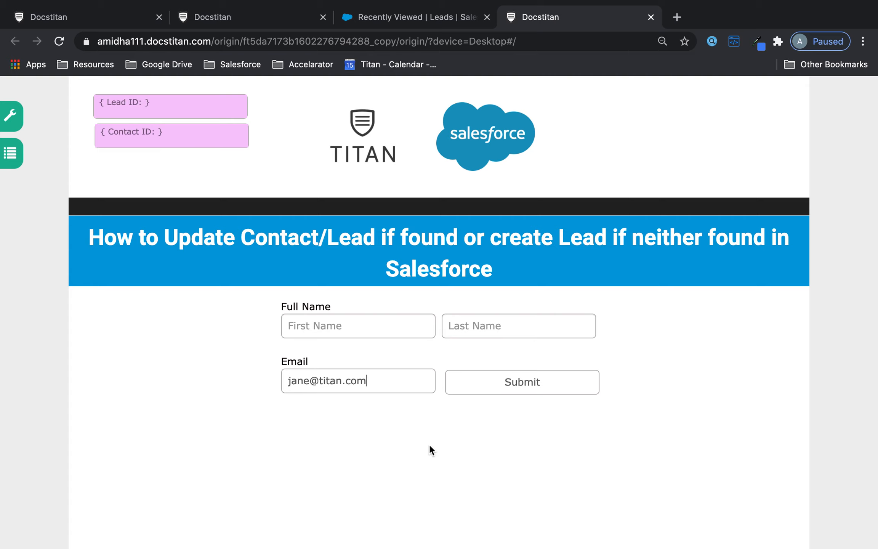
{"action": "left_click", "coordinate": [438, 453]}
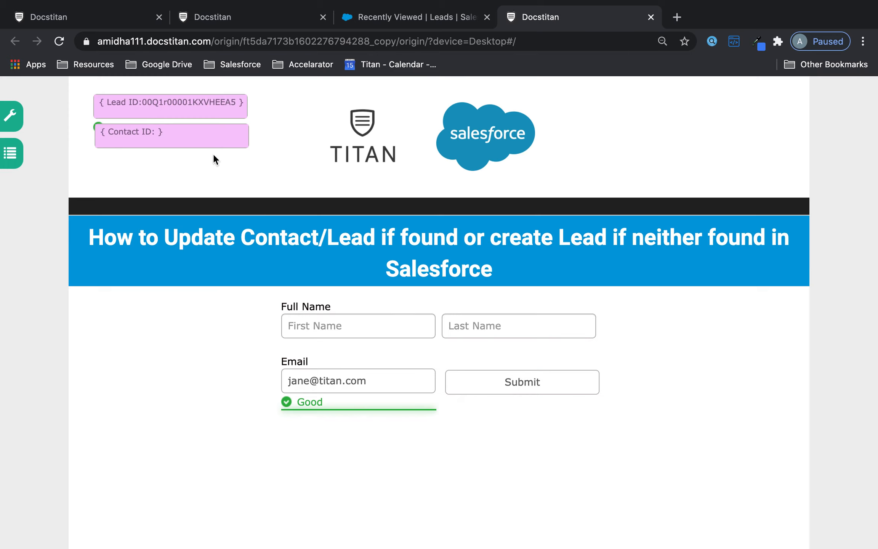
Fill in first name Jane and last name (Updated), then submit the form.
{"action": "left_click", "coordinate": [344, 318]}
{"action": "type", "text": "Jane"}
{"action": "key", "text": "Tab"}
{"action": "type", "text": "("}
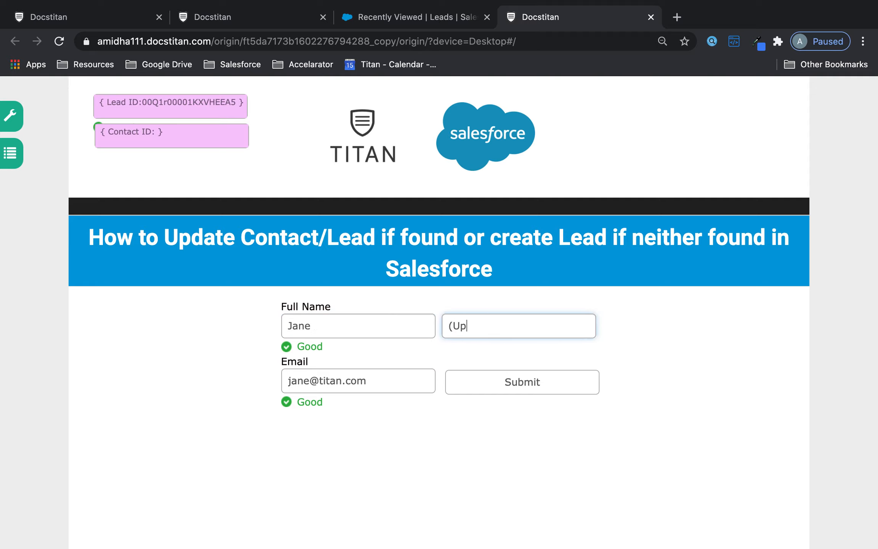
{"action": "left_click", "coordinate": [526, 382]}
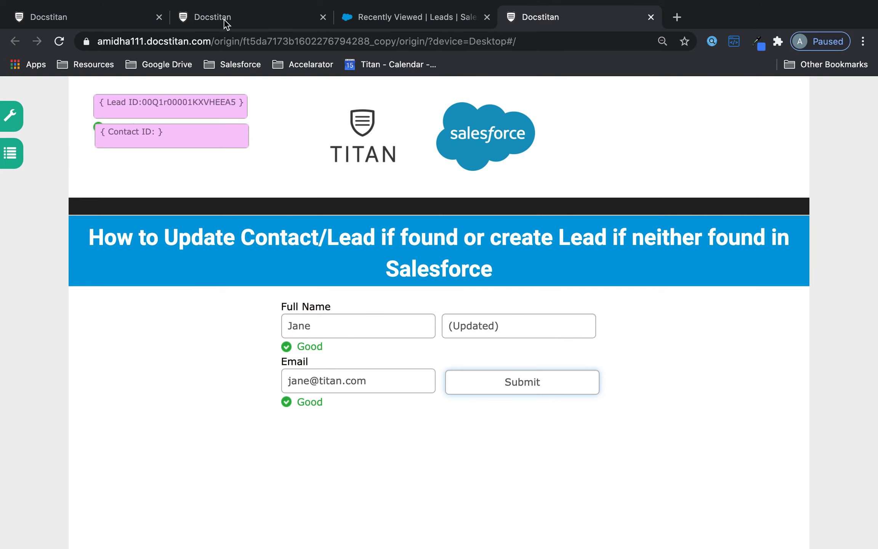
{"action": "left_click", "coordinate": [224, 19]}
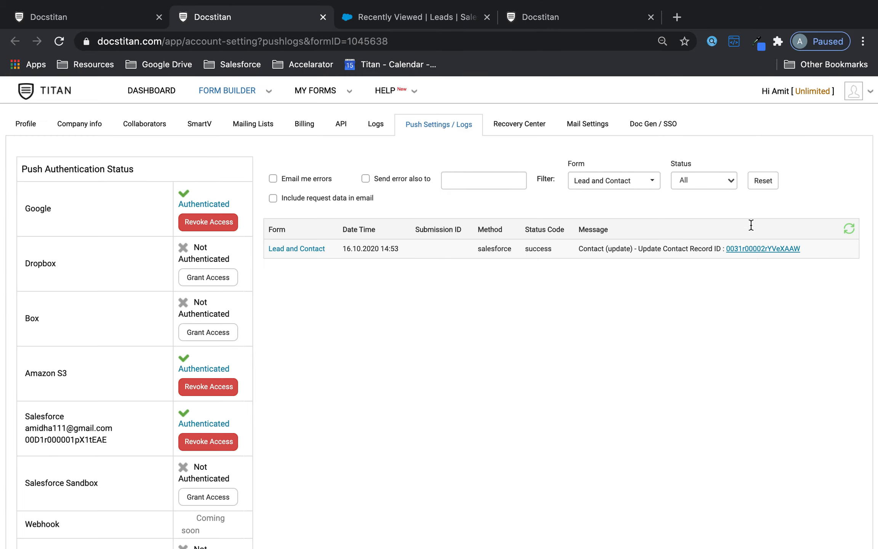
Refresh the push log to see the Lead (update) success and confirm the lead's name ends with (Updated).
{"action": "left_click", "coordinate": [856, 229]}
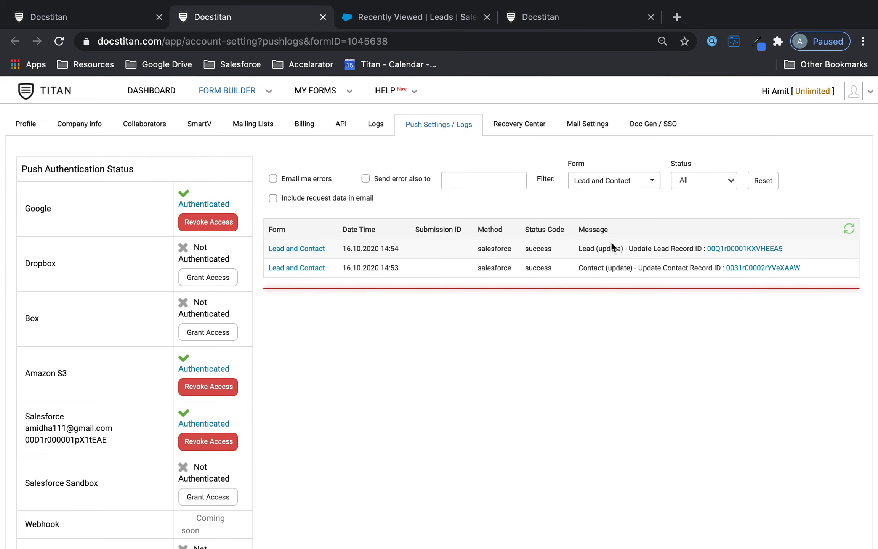
{"action": "left_click_drag", "start_coordinate": [580, 250], "coordinate": [681, 253]}
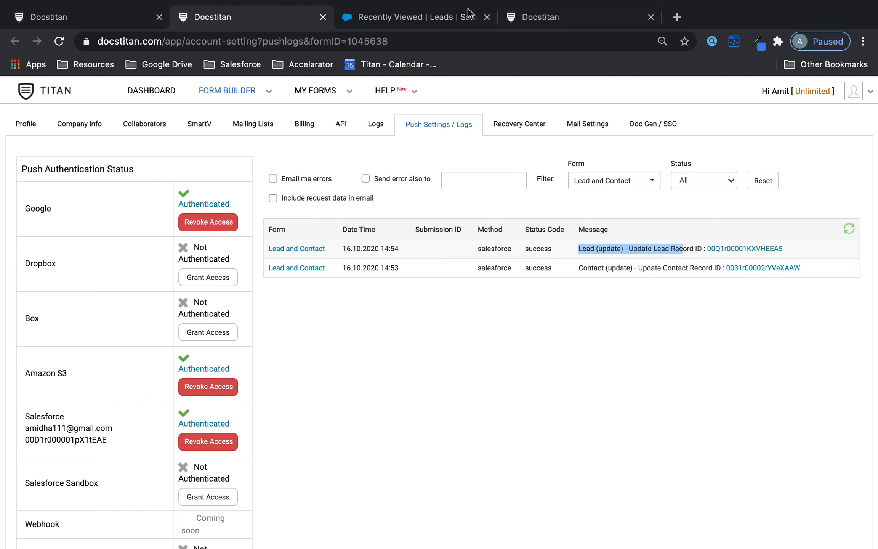
{"action": "left_click", "coordinate": [447, 19]}
{"action": "left_click", "coordinate": [108, 238]}
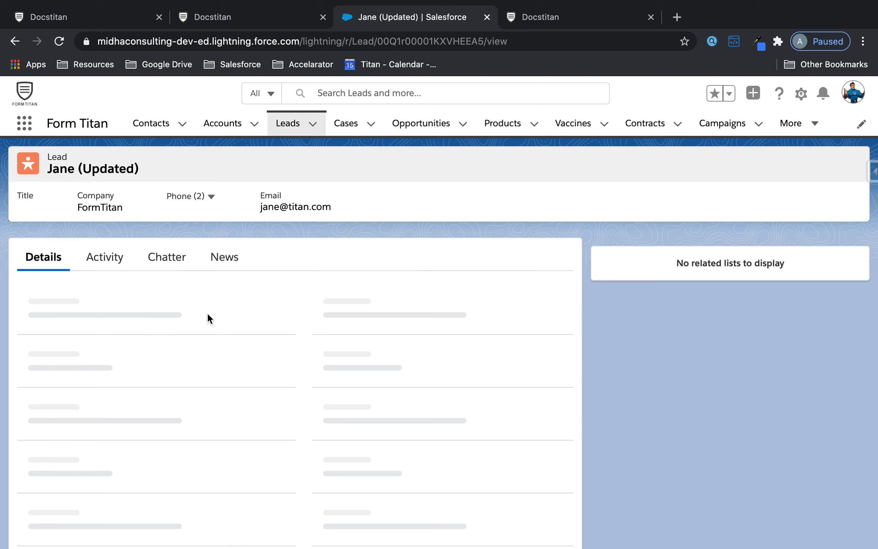
{"action": "left_click_drag", "start_coordinate": [144, 170], "coordinate": [80, 169]}
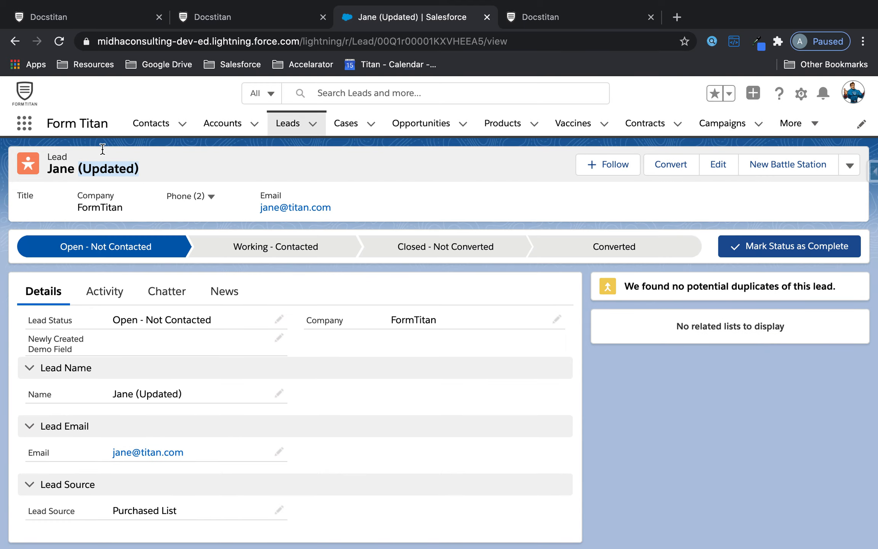
{"action": "left_click", "coordinate": [289, 18]}
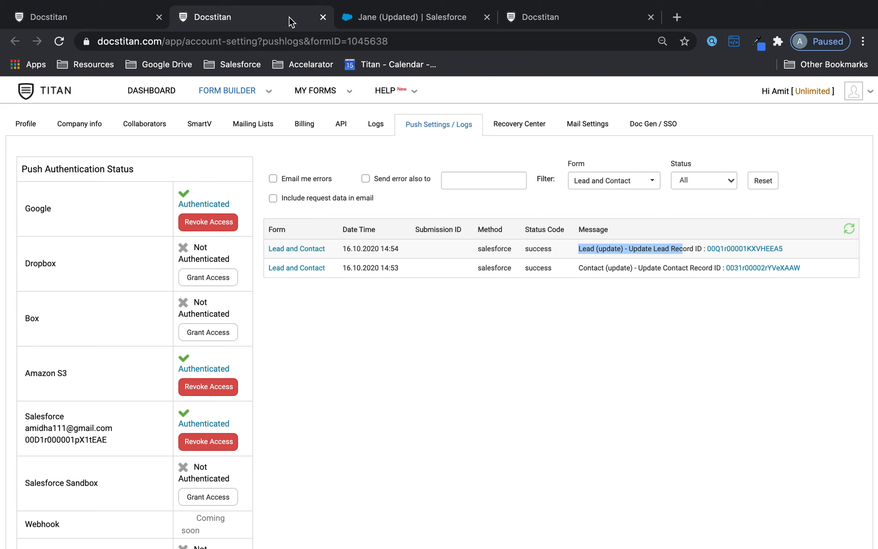
{"action": "left_click", "coordinate": [116, 16]}
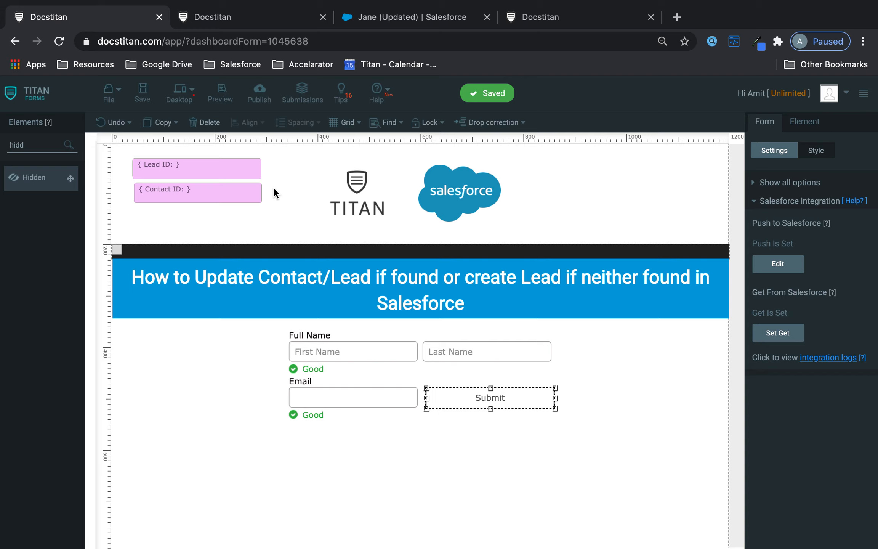
{"action": "left_click", "coordinate": [274, 12]}
Submit the reloaded live form as Tom Bloggs with a new email matching no lead or contact.
{"action": "left_click", "coordinate": [545, 17]}
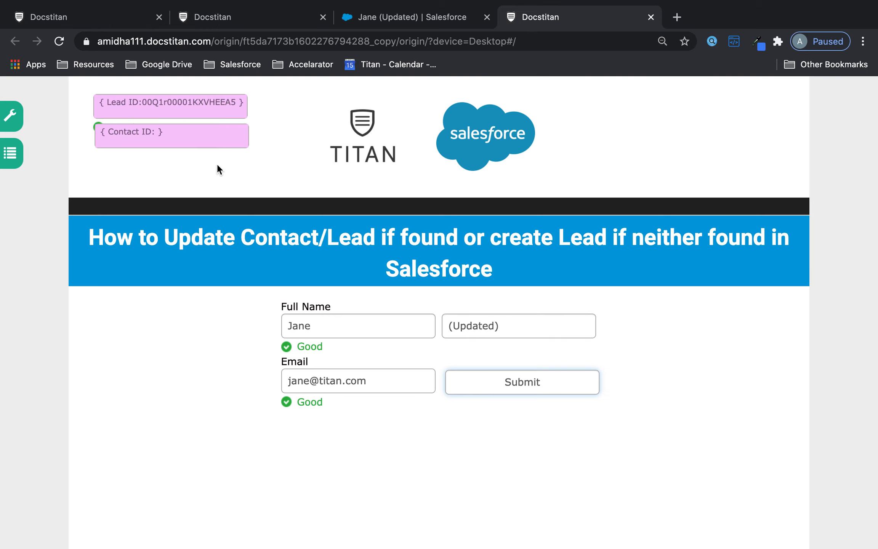
{"action": "left_click", "coordinate": [59, 42]}
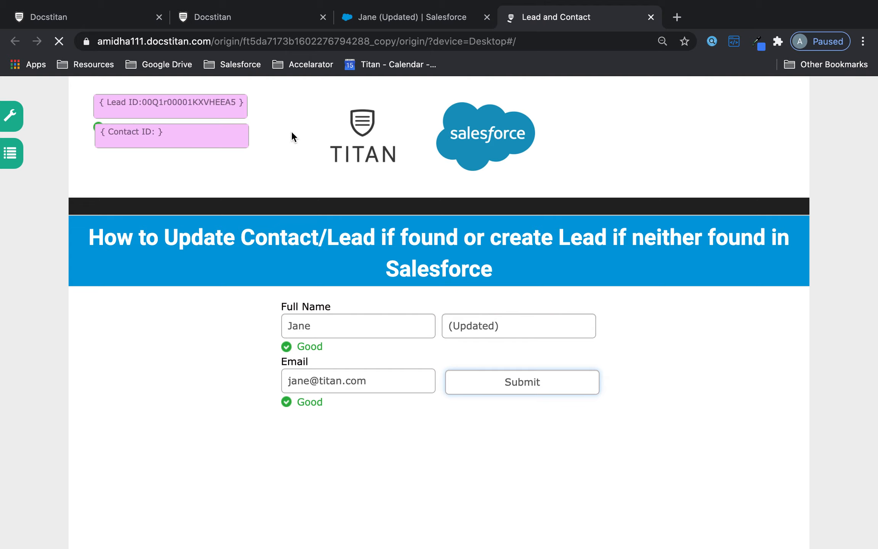
{"action": "left_click", "coordinate": [329, 325]}
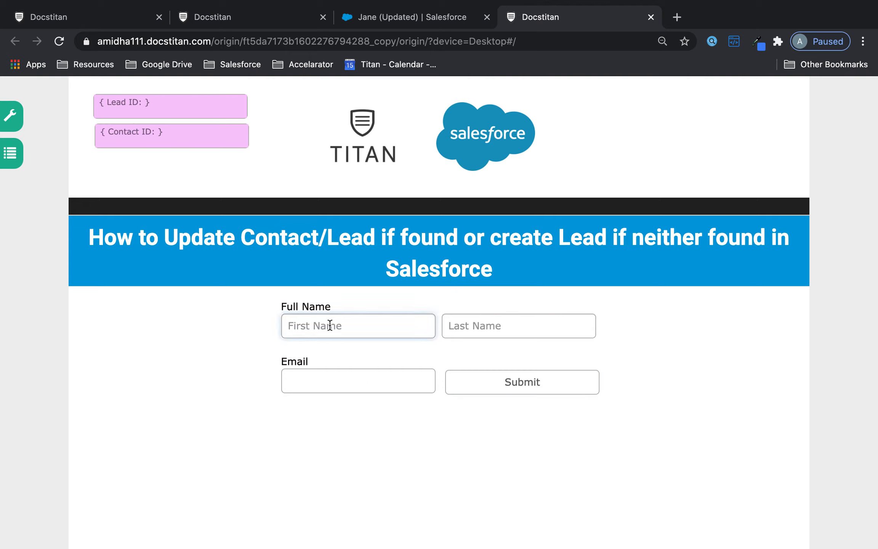
{"action": "type", "text": "Tom"}
{"action": "key", "text": "Tab"}
{"action": "type", "text": "Bloggs"}
{"action": "left_click", "coordinate": [310, 389]}
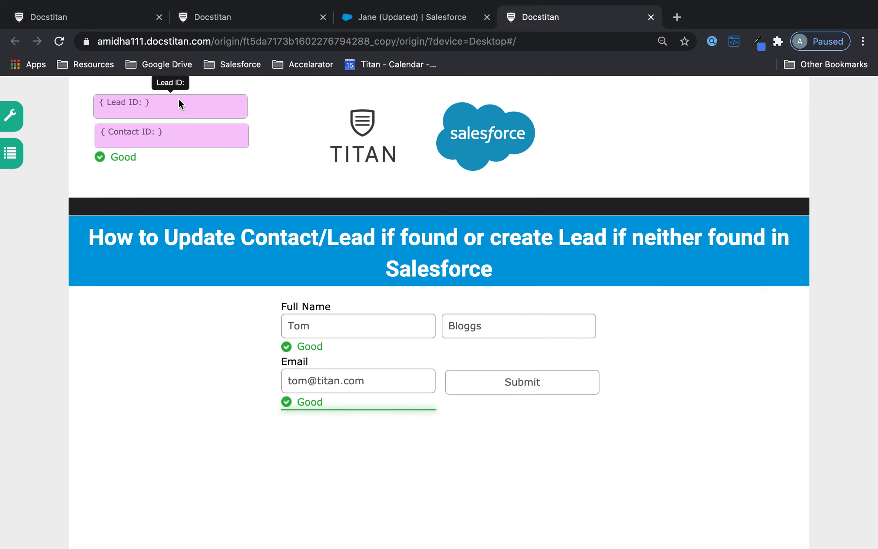
{"action": "left_click", "coordinate": [567, 382]}
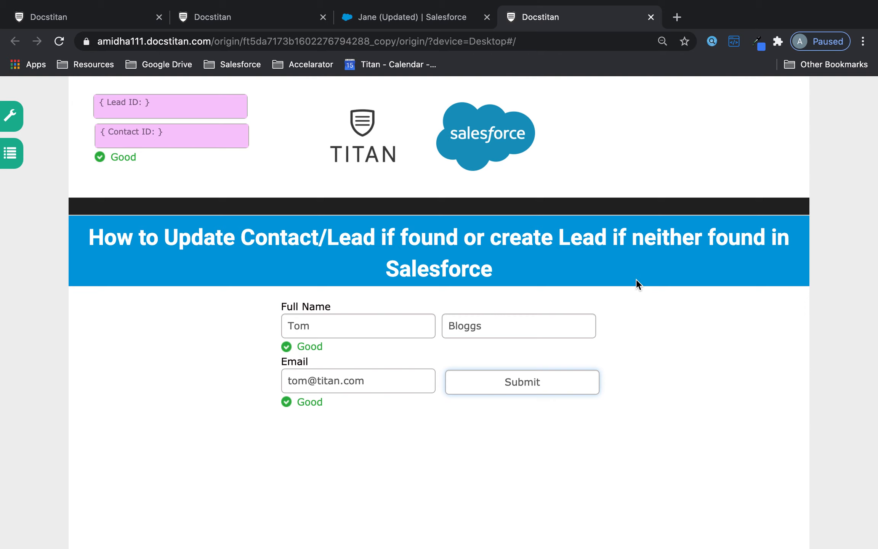
{"action": "left_click", "coordinate": [211, 18]}
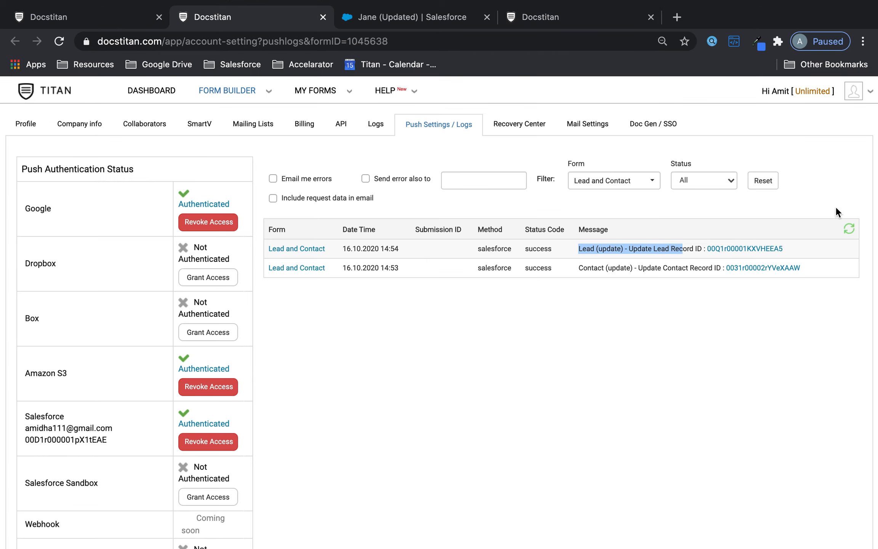
Find the Lead (create) failure for a missing Company in the refreshed push log, then open the Salesforce push settings.
{"action": "left_click", "coordinate": [848, 229]}
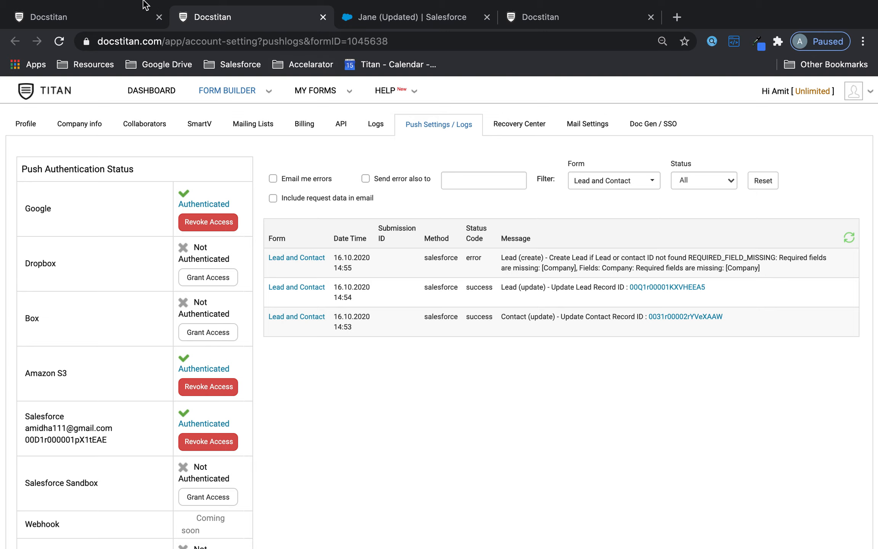
{"action": "left_click", "coordinate": [111, 14]}
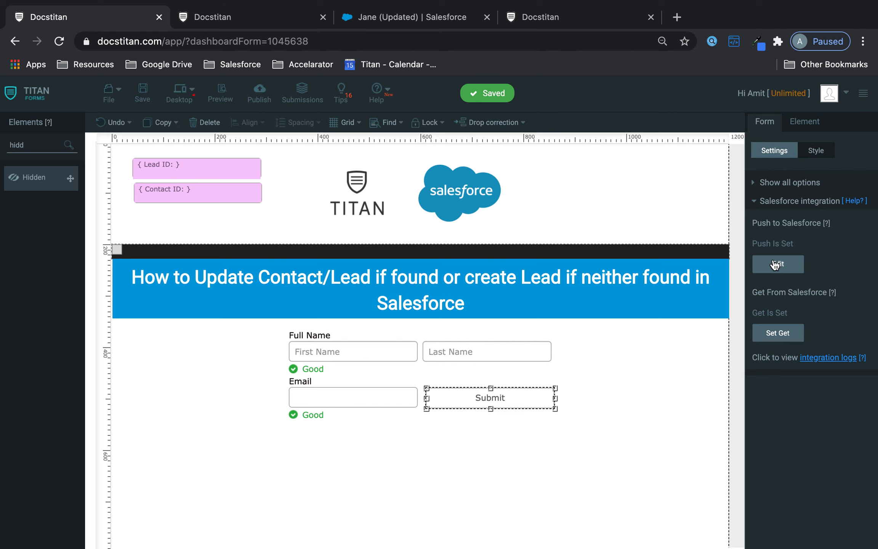
{"action": "left_click", "coordinate": [402, 12]}
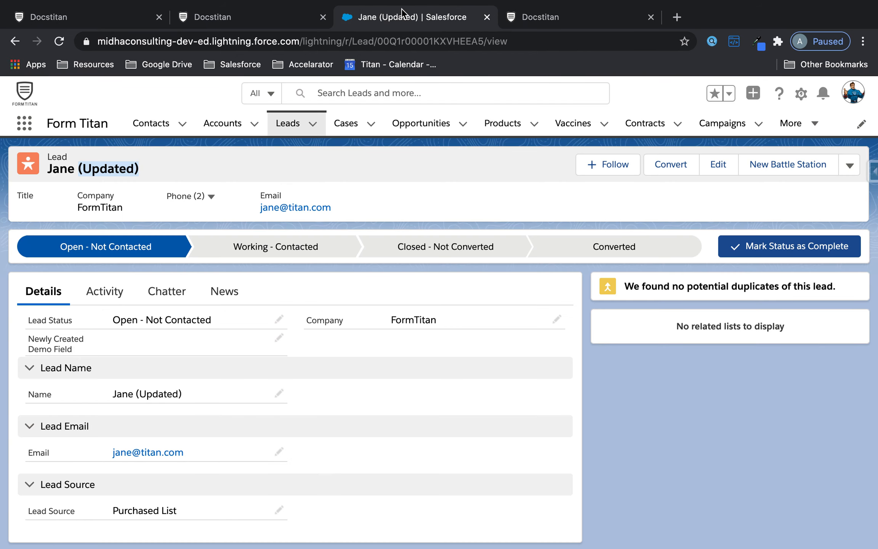
{"action": "scroll", "coordinate": [296, 342], "scroll_direction": "down", "scroll_amount": 1}
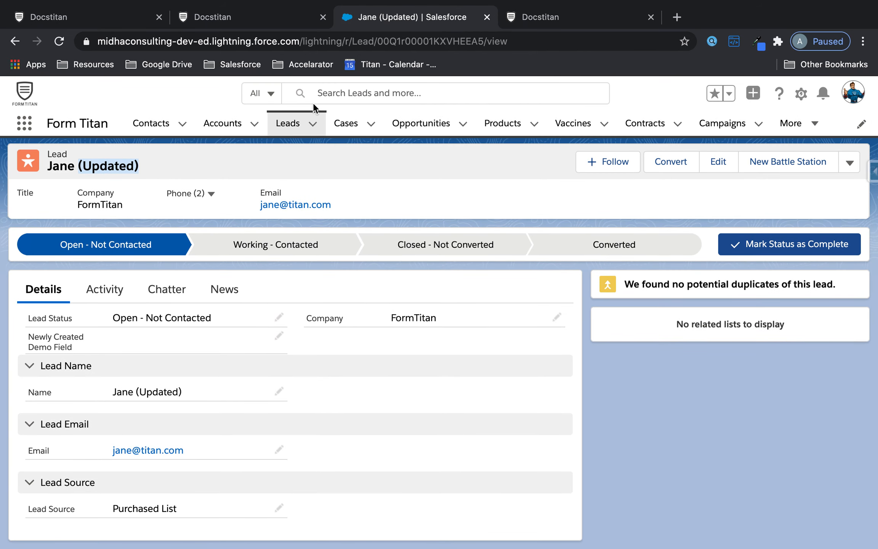
{"action": "left_click", "coordinate": [59, 17]}
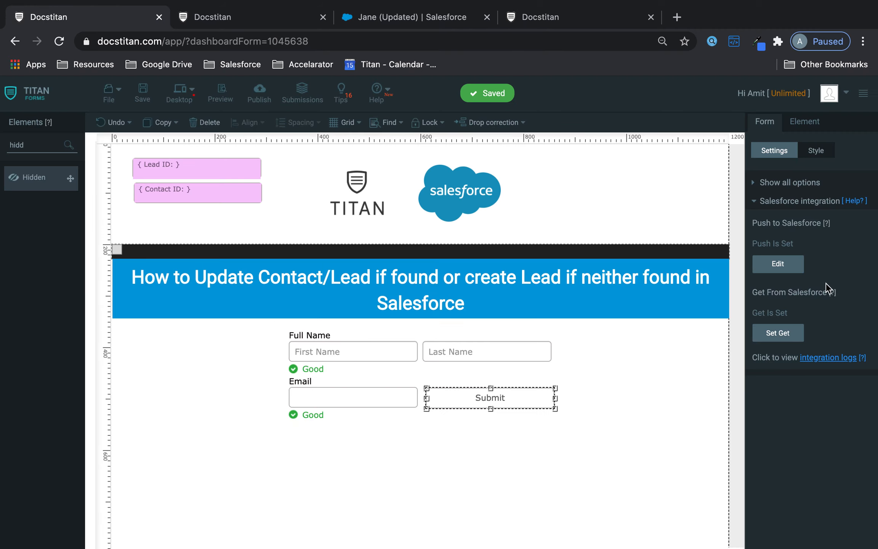
{"action": "left_click", "coordinate": [797, 265]}
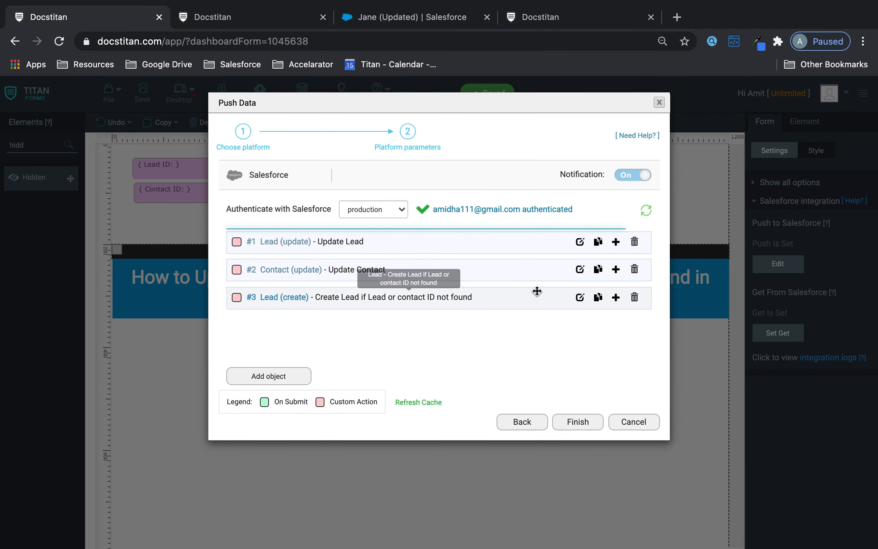
In the create-Lead mapping, list mandatory fields and set Company to Other with value Titan.
{"action": "left_click", "coordinate": [579, 297]}
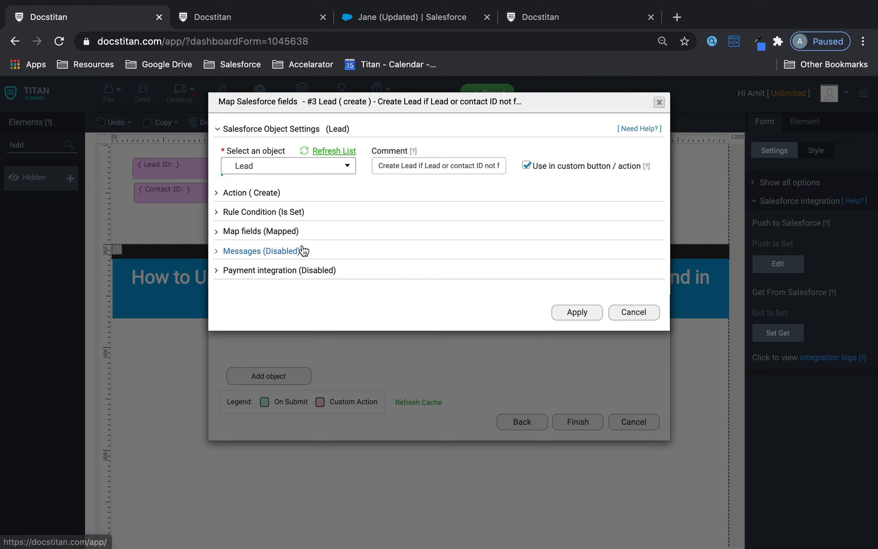
{"action": "left_click", "coordinate": [276, 238]}
{"action": "left_click", "coordinate": [278, 286]}
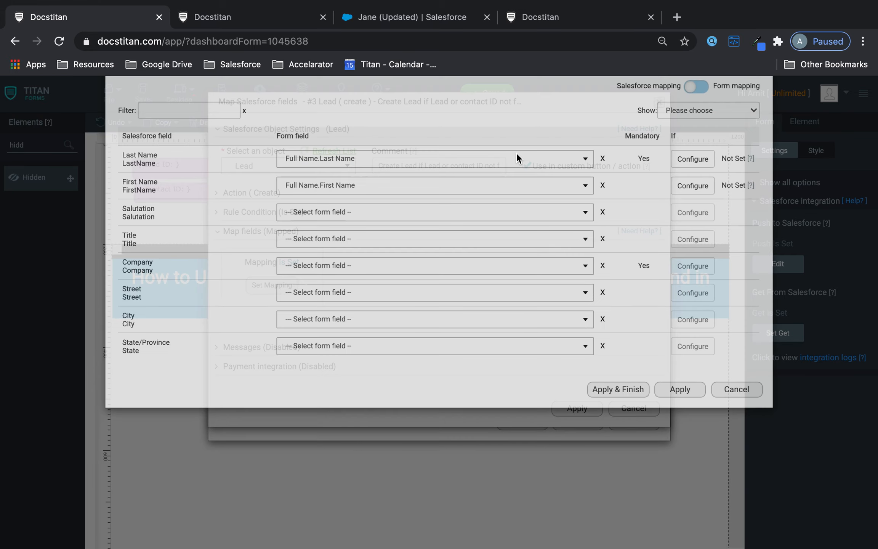
{"action": "left_click", "coordinate": [675, 149]}
{"action": "left_click", "coordinate": [681, 174]}
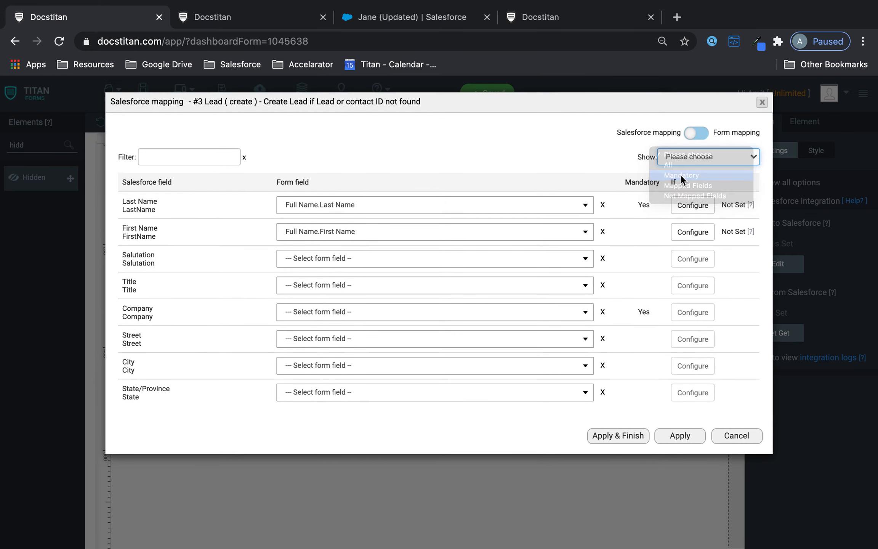
{"action": "left_click", "coordinate": [322, 231]}
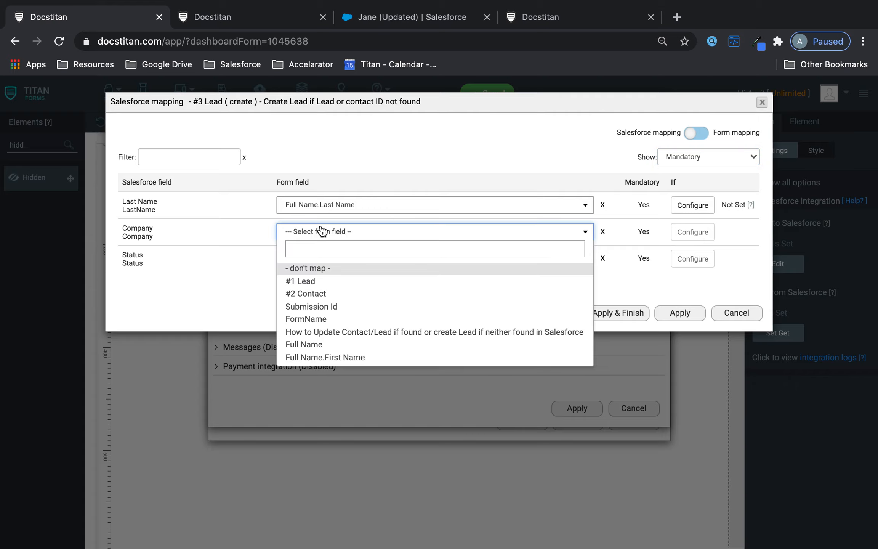
{"action": "type", "text": "other"}
{"action": "left_click", "coordinate": [322, 269]}
{"action": "left_click", "coordinate": [494, 233]}
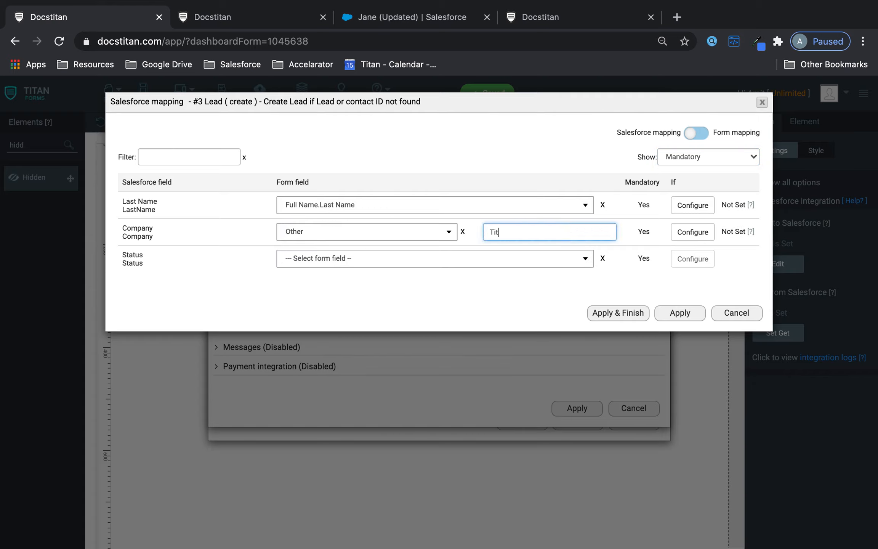
Map Status to Other with value Open - Not Contacted, apply the mapping, and save the form.
{"action": "left_click", "coordinate": [398, 16]}
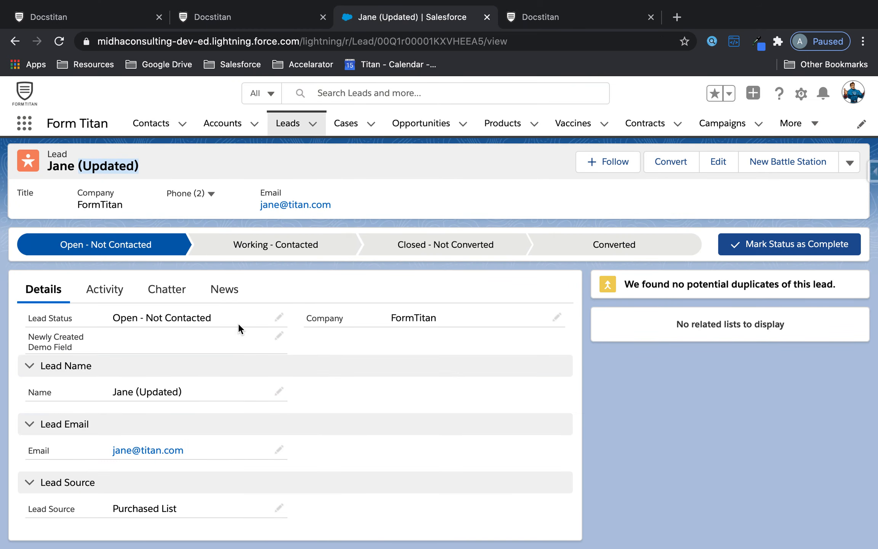
{"action": "left_click_drag", "start_coordinate": [214, 317], "coordinate": [116, 317]}
{"action": "key", "text": "ctrl+c"}
{"action": "left_click", "coordinate": [301, 12]}
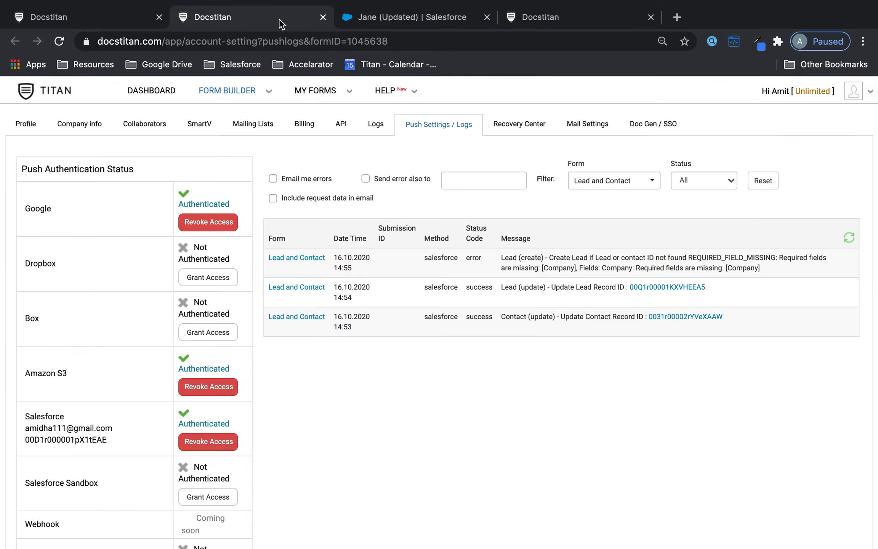
{"action": "left_click", "coordinate": [72, 16]}
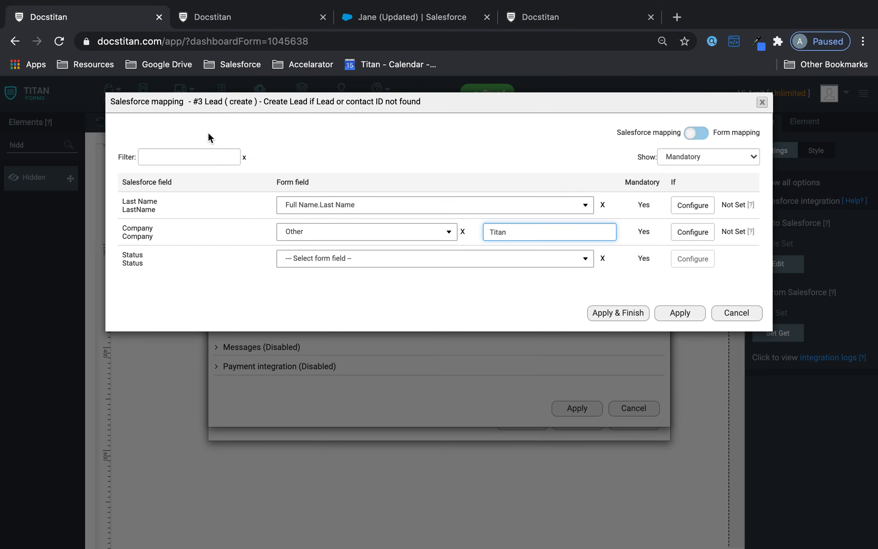
{"action": "left_click", "coordinate": [392, 265]}
{"action": "type", "text": "other"}
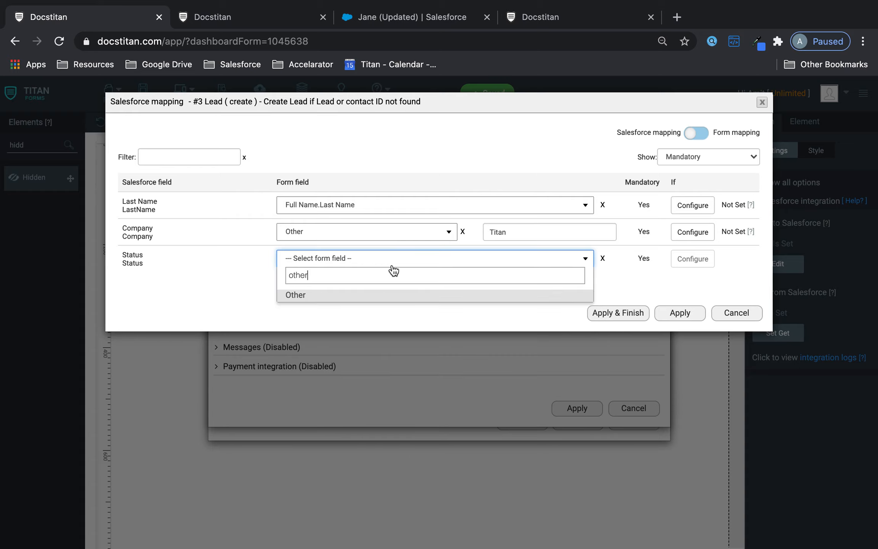
{"action": "left_click", "coordinate": [378, 298]}
{"action": "left_click", "coordinate": [506, 259]}
{"action": "key", "text": "ctrl+v"}
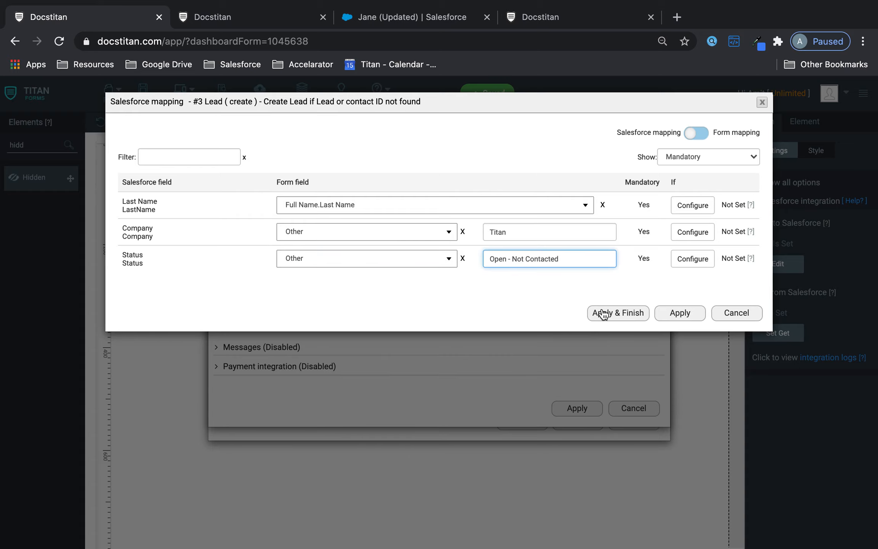
{"action": "left_click", "coordinate": [602, 313]}
{"action": "left_click", "coordinate": [142, 91]}
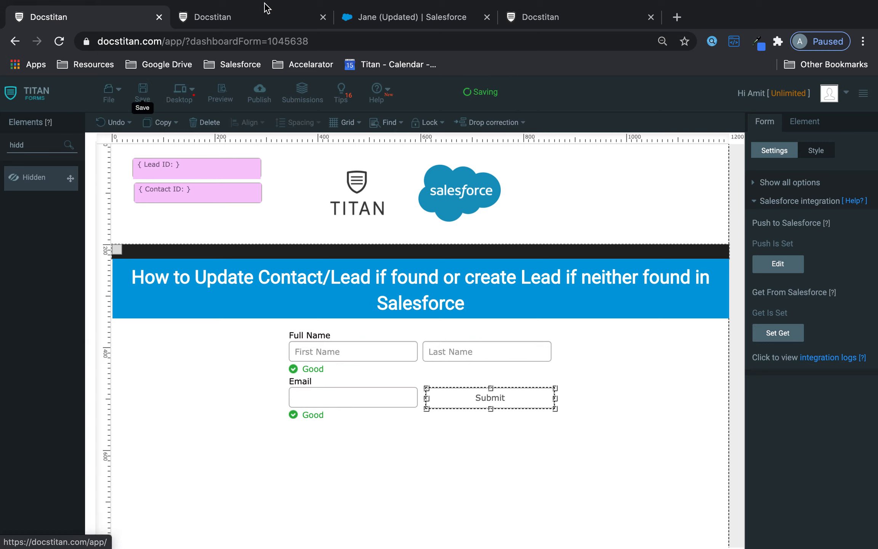
{"action": "left_click", "coordinate": [521, 17]}
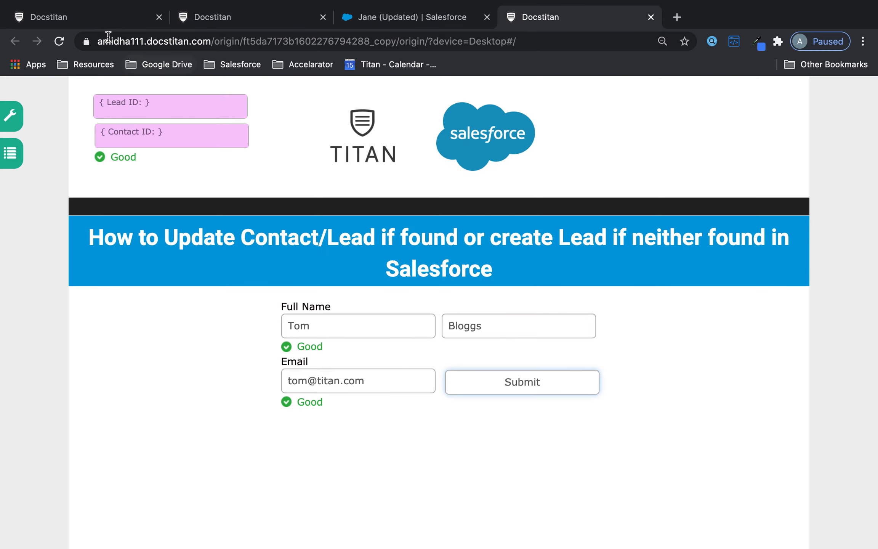
{"action": "left_click", "coordinate": [60, 43]}
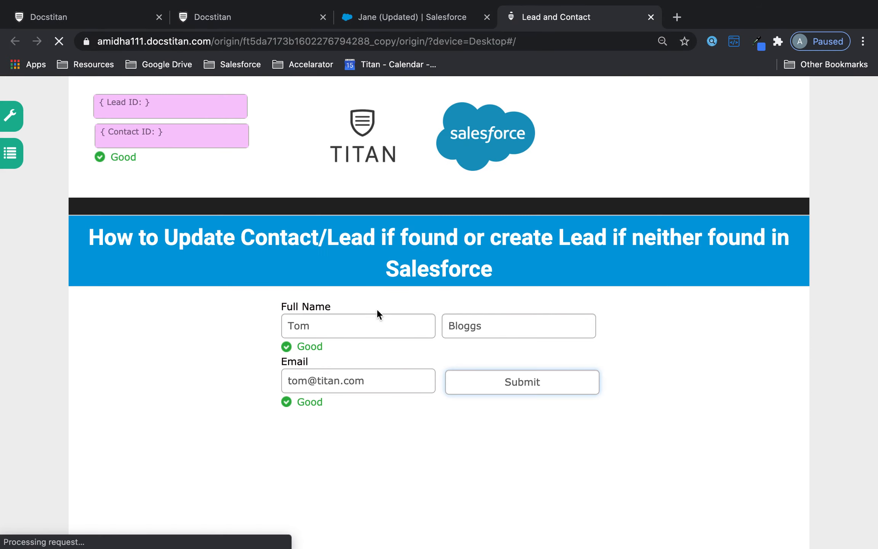
{"action": "left_click", "coordinate": [374, 322]}
{"action": "type", "text": "Tom"}
{"action": "key", "text": "Tab"}
{"action": "type", "text": "Blo"}
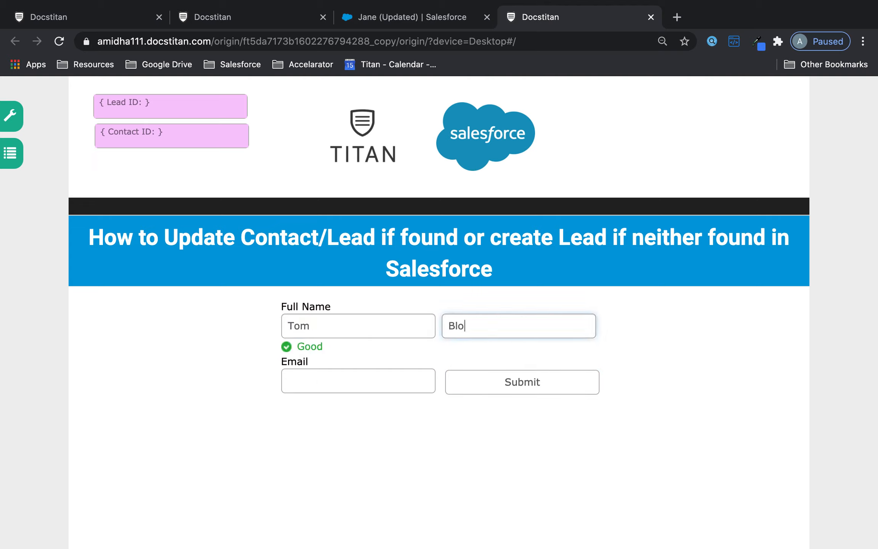
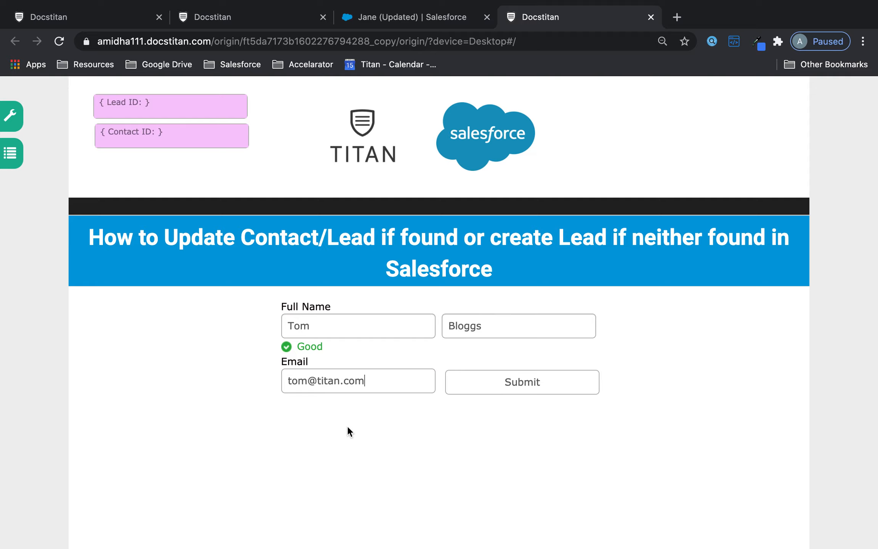
{"action": "left_click", "coordinate": [347, 426]}
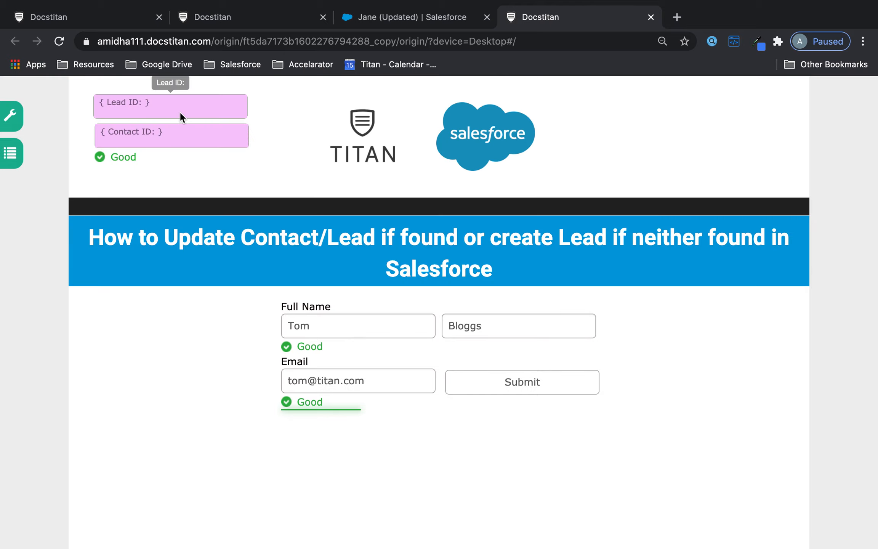
{"action": "left_click", "coordinate": [556, 385]}
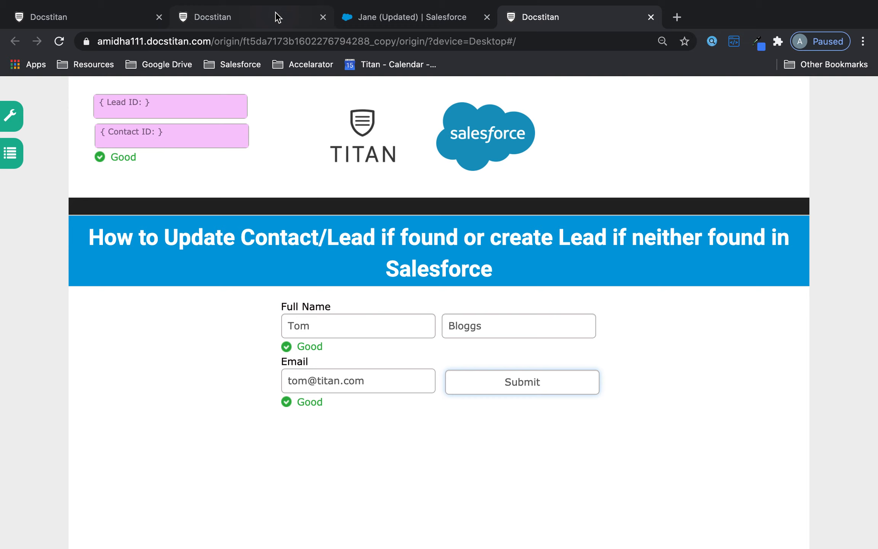
{"action": "left_click", "coordinate": [274, 16]}
{"action": "left_click", "coordinate": [848, 240]}
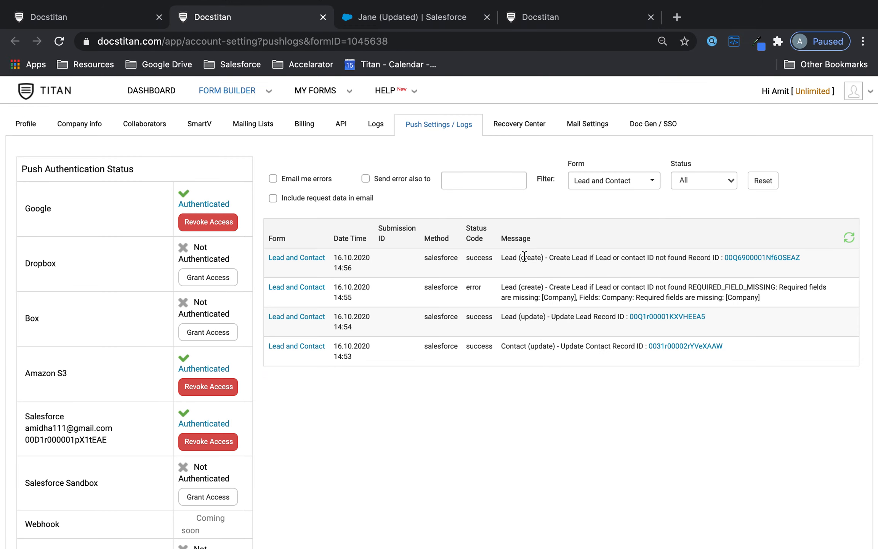
Open the new Lead from the push log and check Company Titan and status Open - Not Contacted.
{"action": "left_click", "coordinate": [749, 257]}
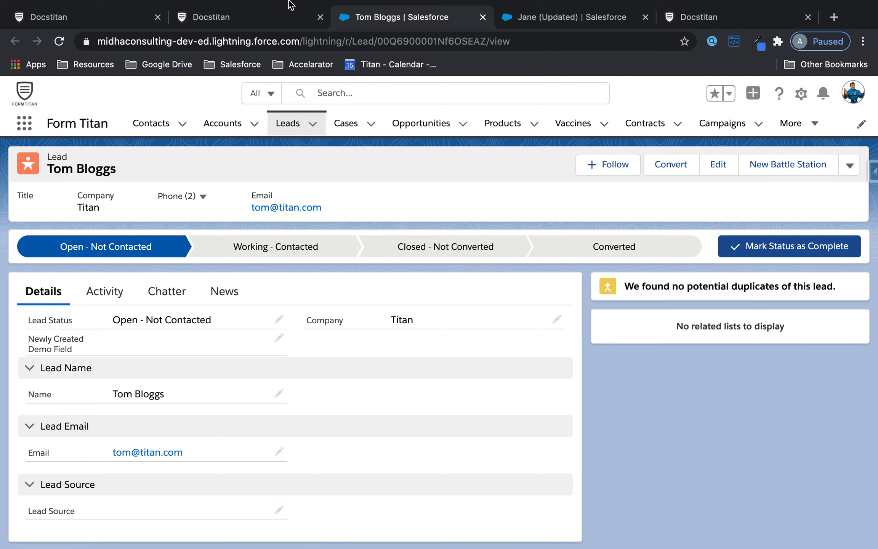
{"action": "left_click", "coordinate": [123, 12]}
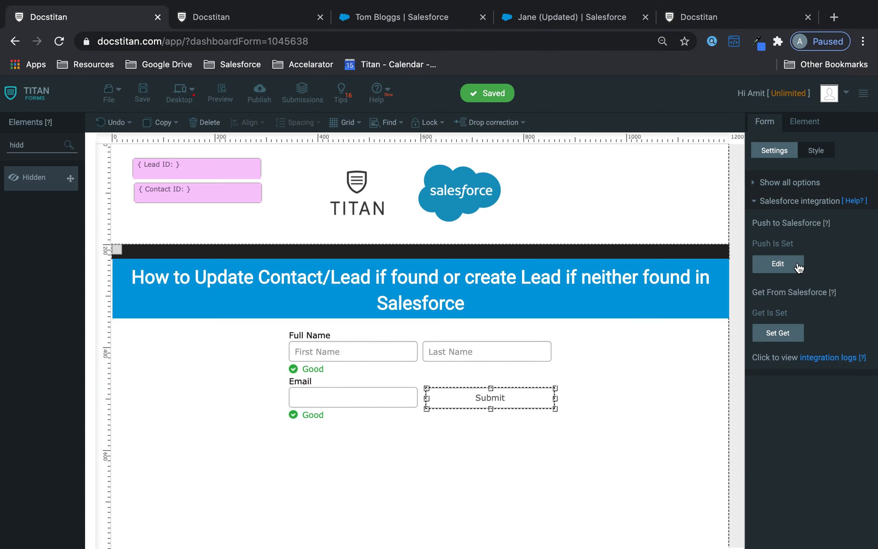
{"action": "left_click", "coordinate": [786, 269]}
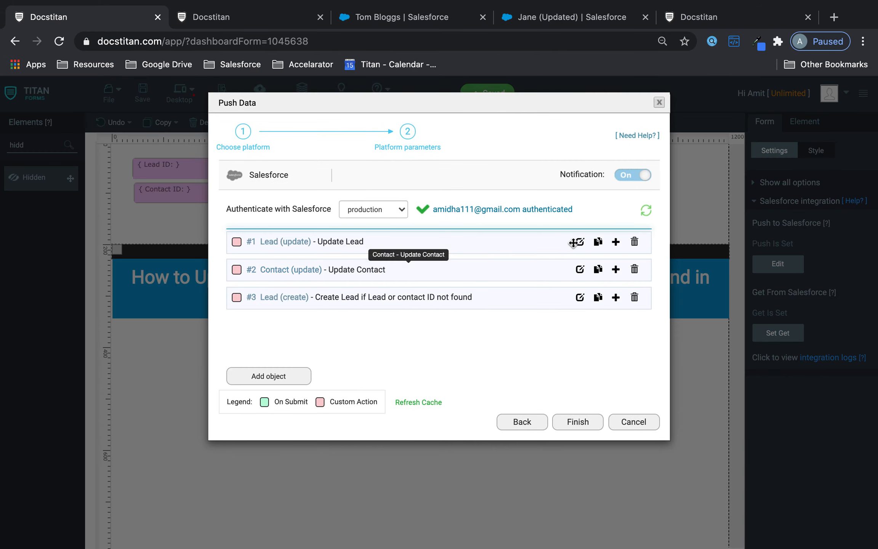
{"action": "left_click", "coordinate": [580, 242]}
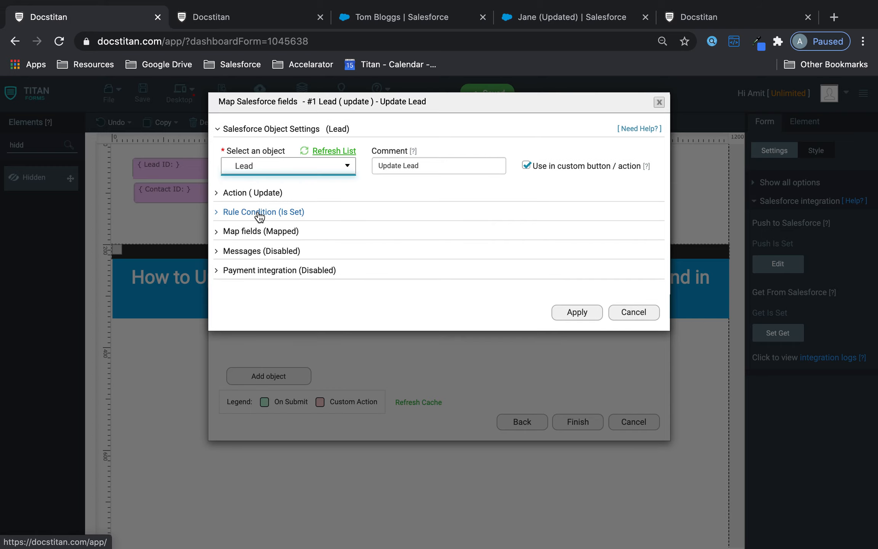
{"action": "left_click", "coordinate": [260, 212]}
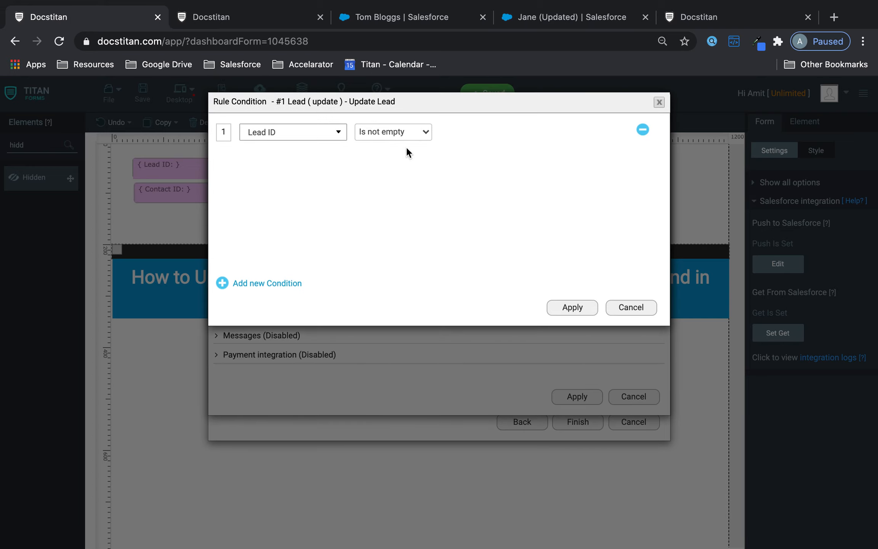
{"action": "left_click", "coordinate": [551, 291]}
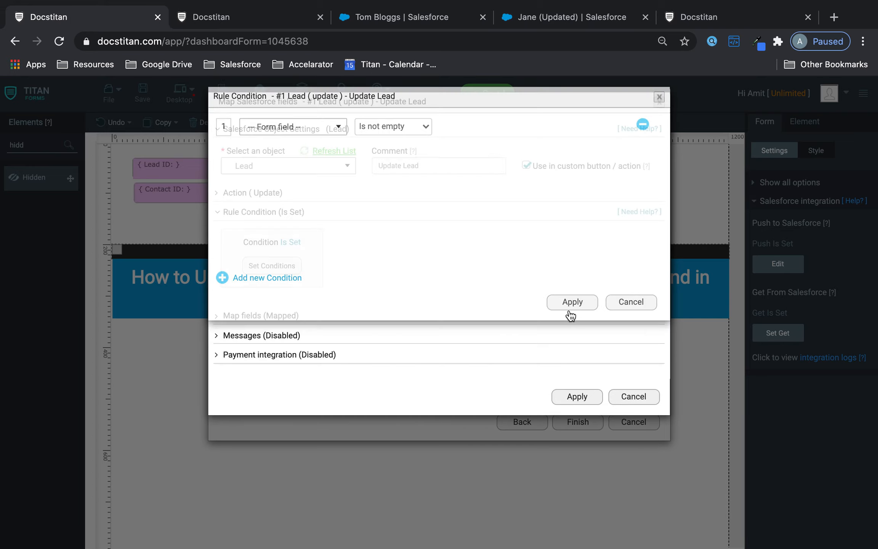
{"action": "left_click", "coordinate": [572, 394]}
{"action": "left_click", "coordinate": [579, 422]}
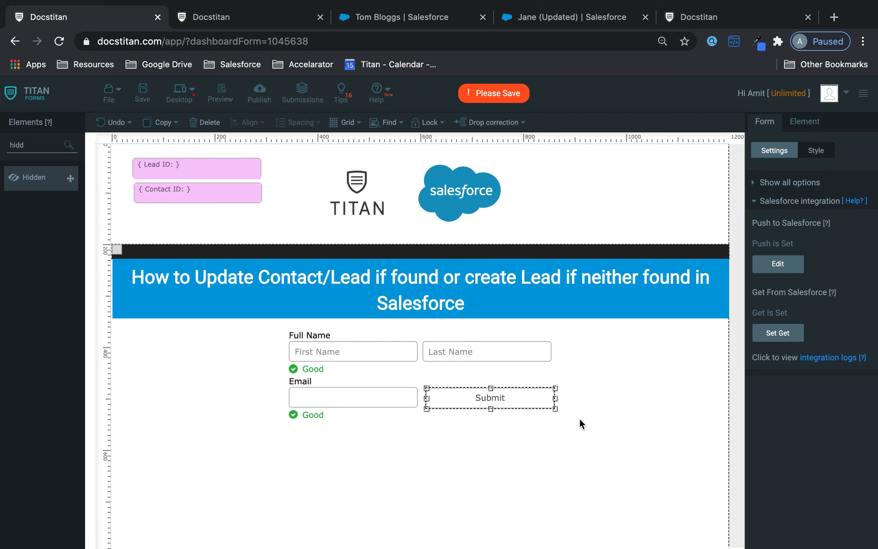